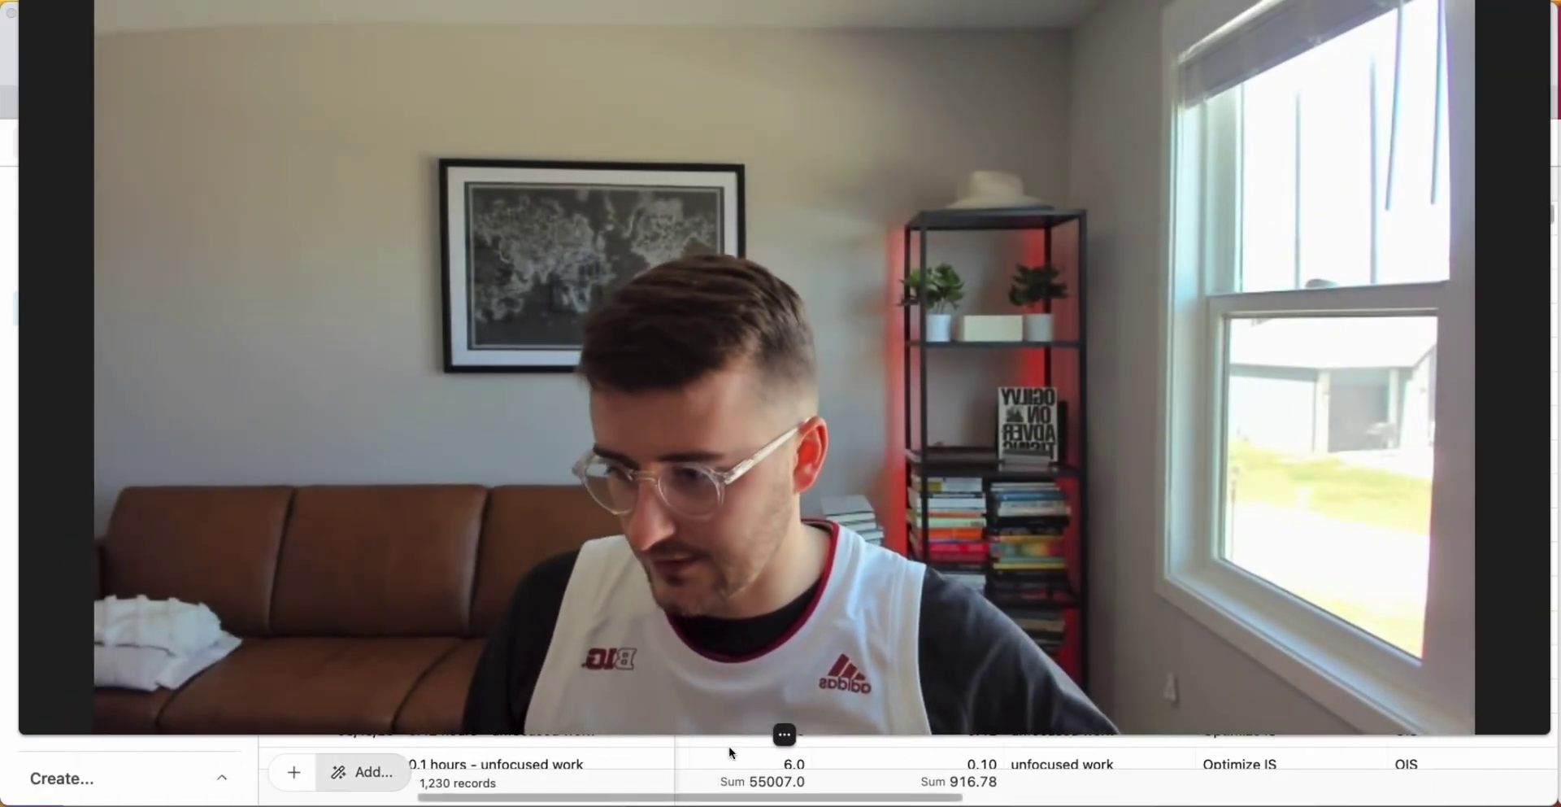
{"action": "left_click", "coordinate": [755, 735]}
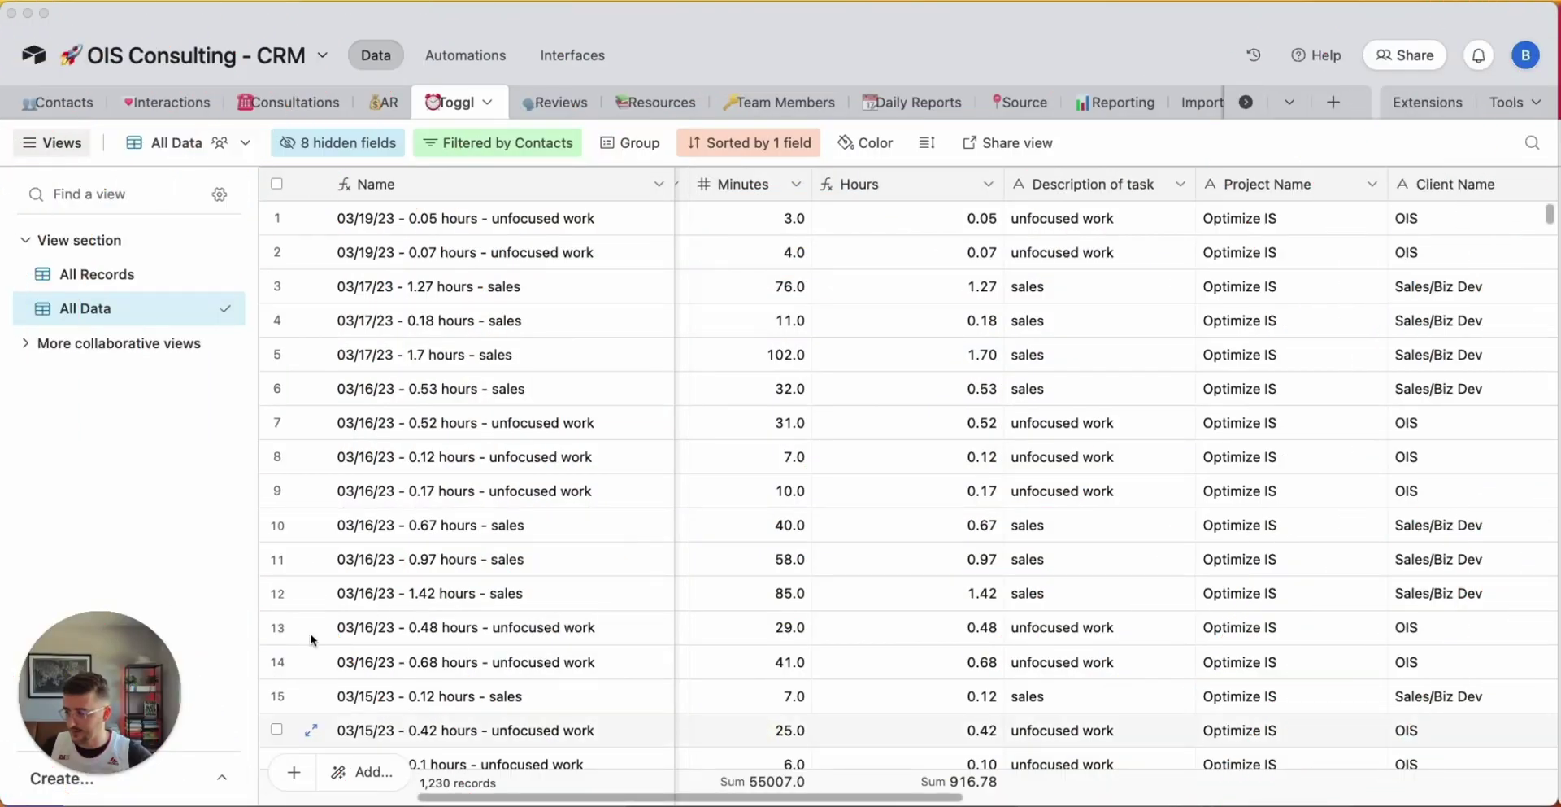
{"action": "left_click", "coordinate": [85, 779]}
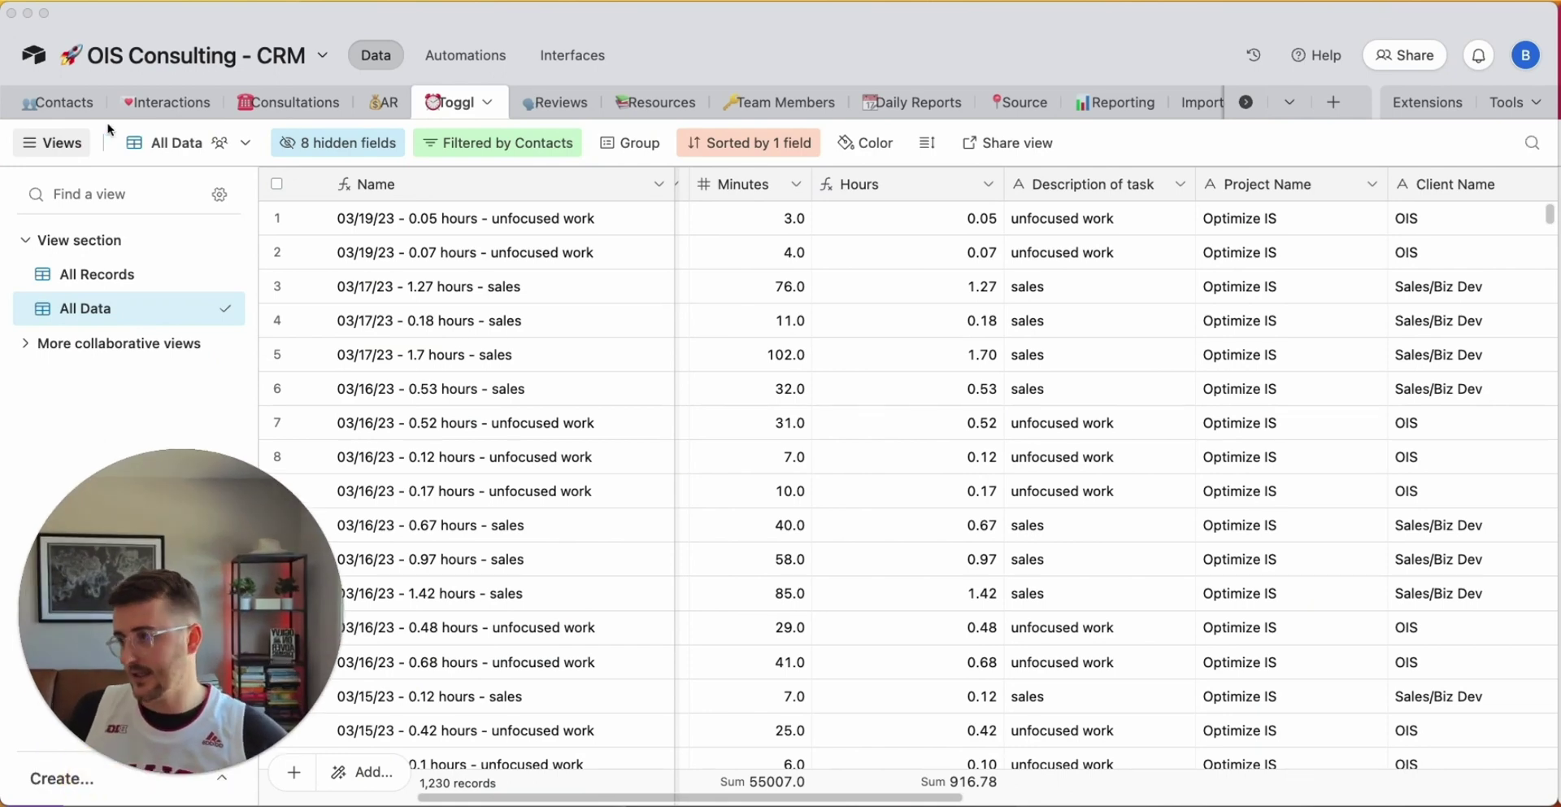
Examine the fields of the Toggl table's All Data view, from Start Time through Day
{"action": "scroll", "coordinate": [588, 420], "scroll_direction": "right", "scroll_amount": 10}
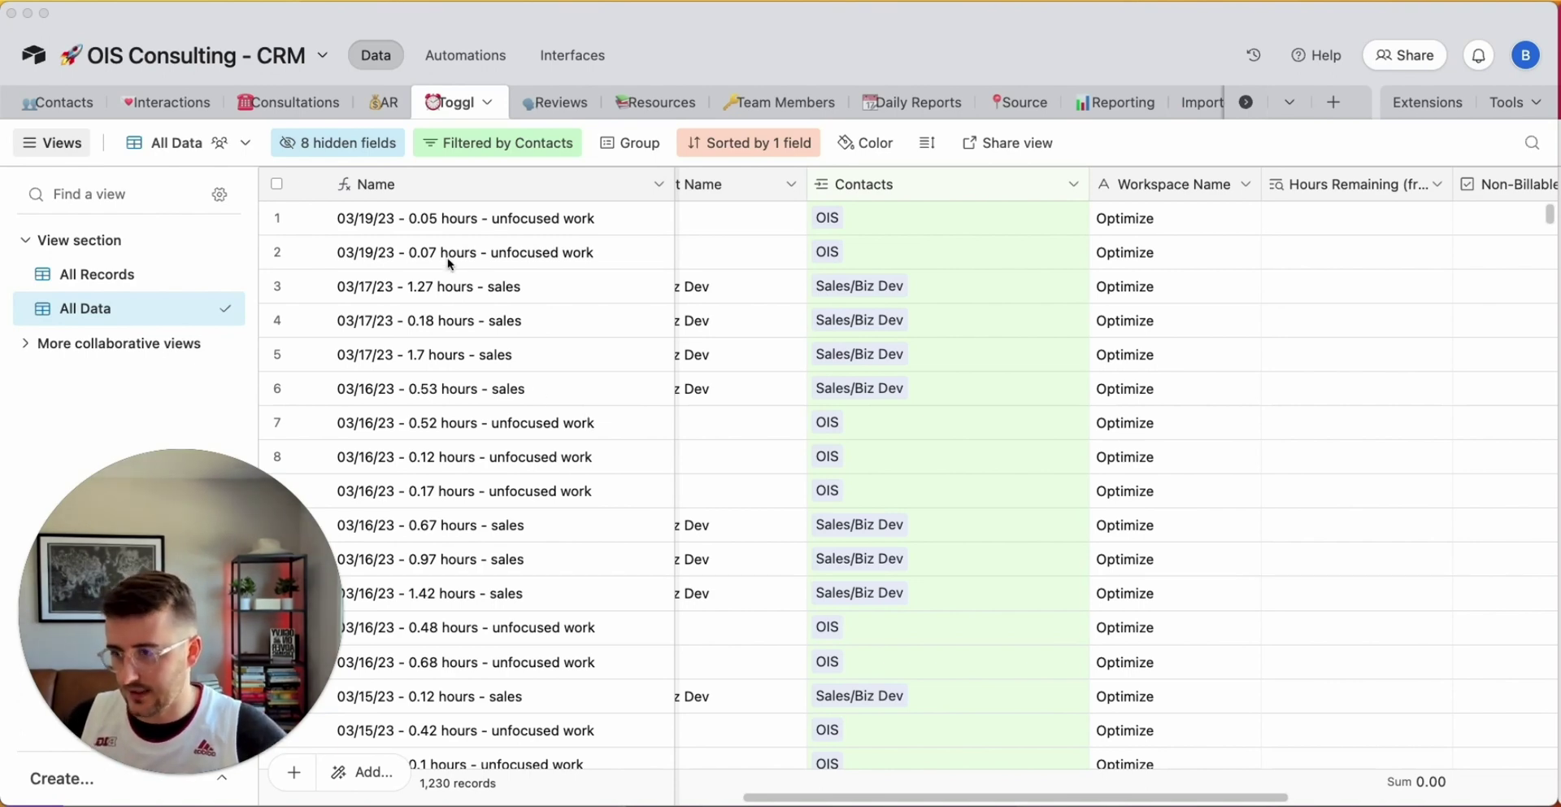
{"action": "scroll", "coordinate": [450, 263], "scroll_direction": "left", "scroll_amount": 15}
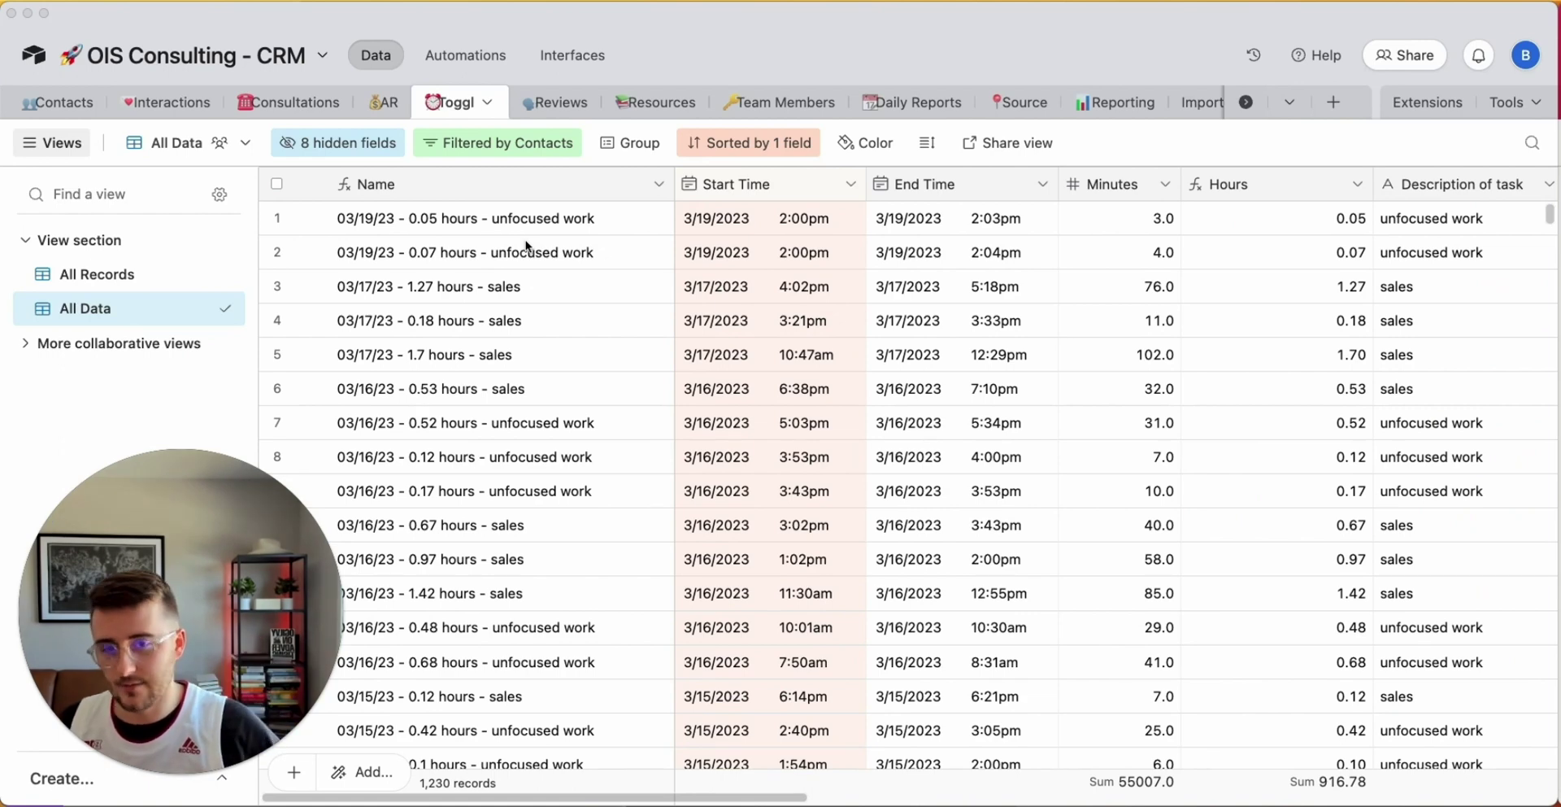
{"action": "scroll", "coordinate": [525, 249], "scroll_direction": "right", "scroll_amount": 10}
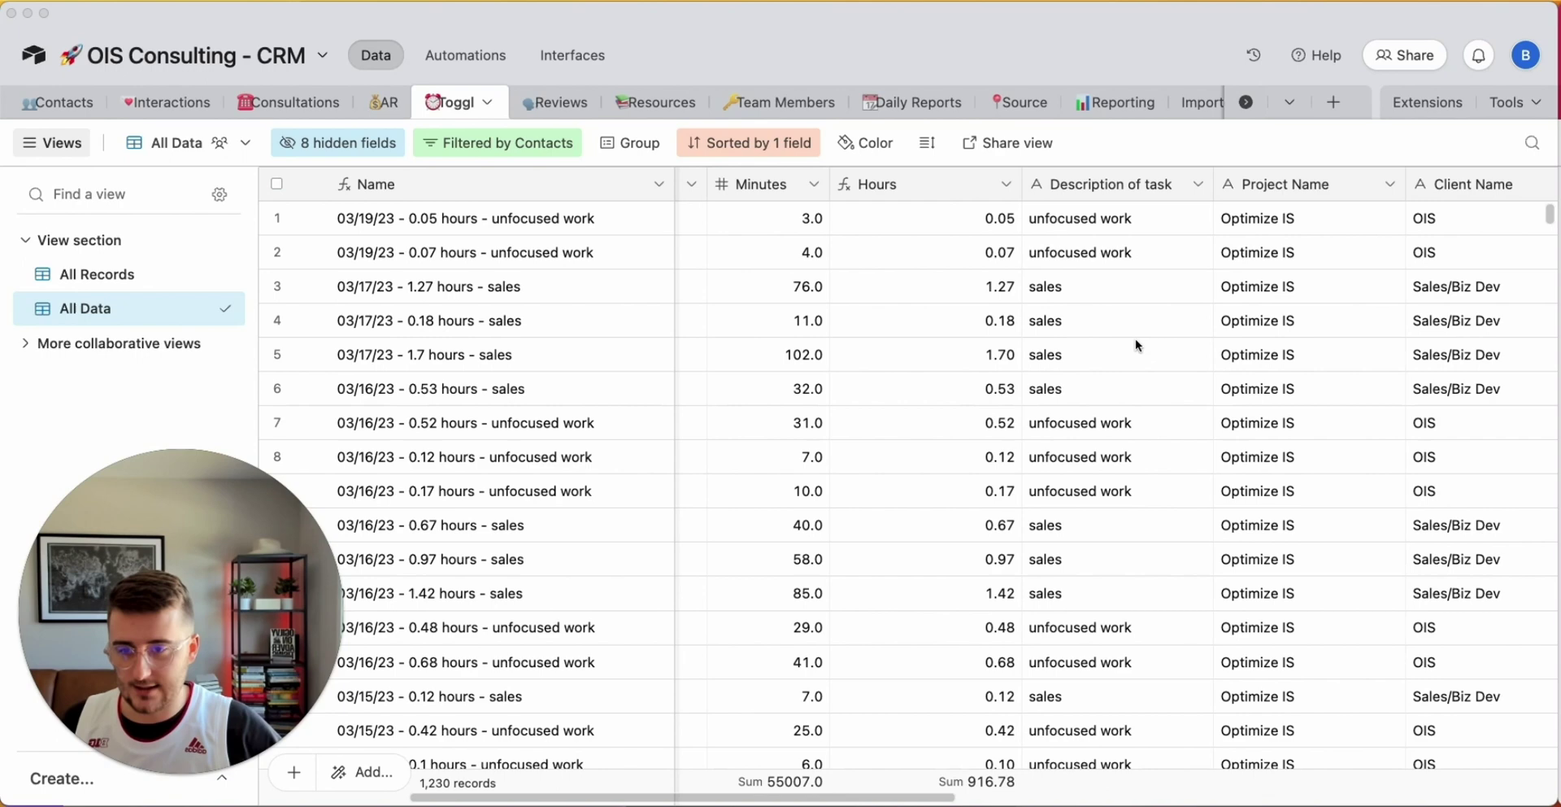
{"action": "scroll", "coordinate": [1136, 345], "scroll_direction": "right", "scroll_amount": 8}
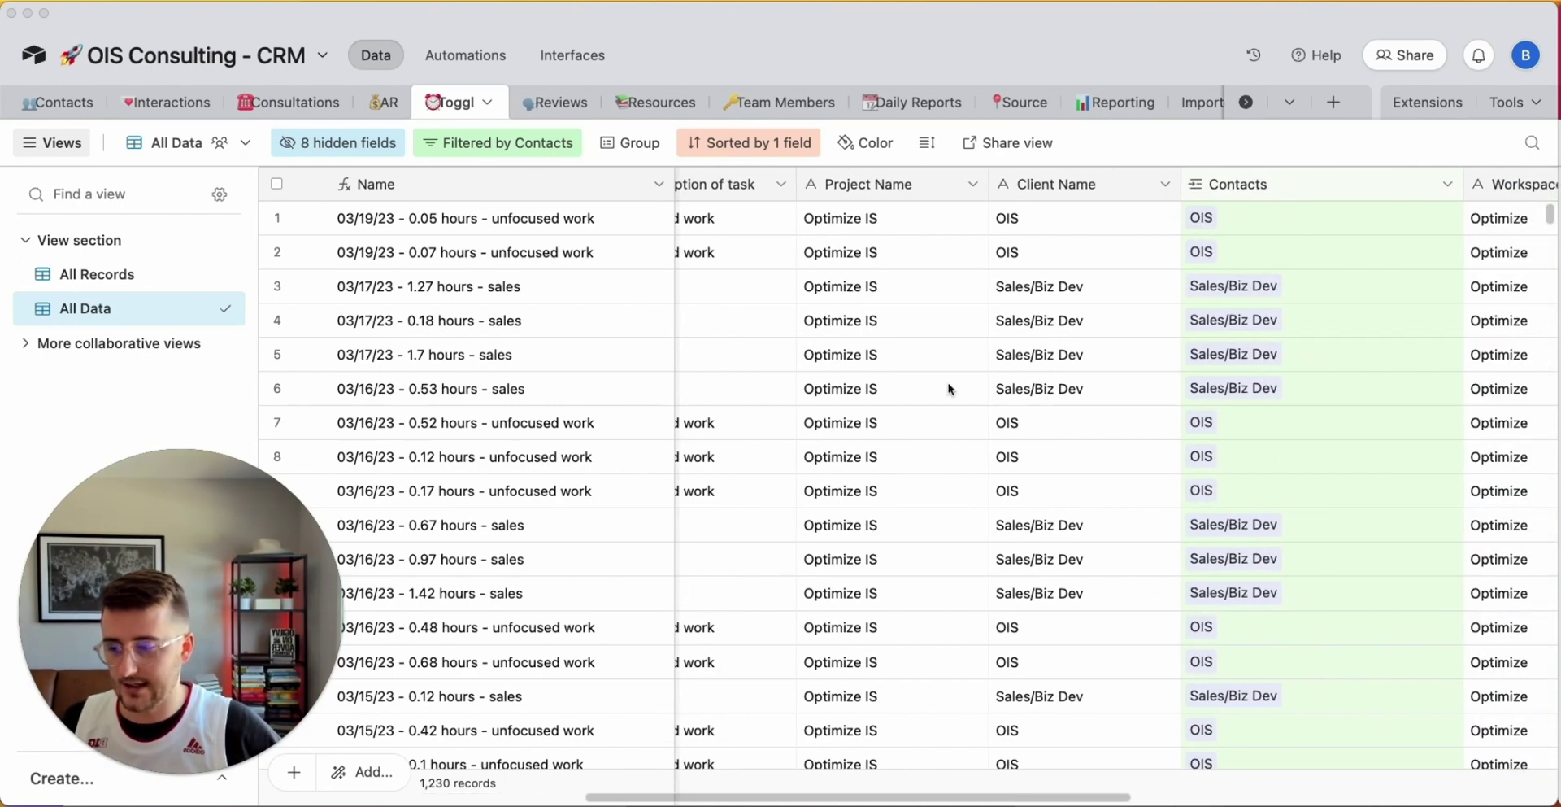
{"action": "scroll", "coordinate": [893, 341], "scroll_direction": "right", "scroll_amount": 5}
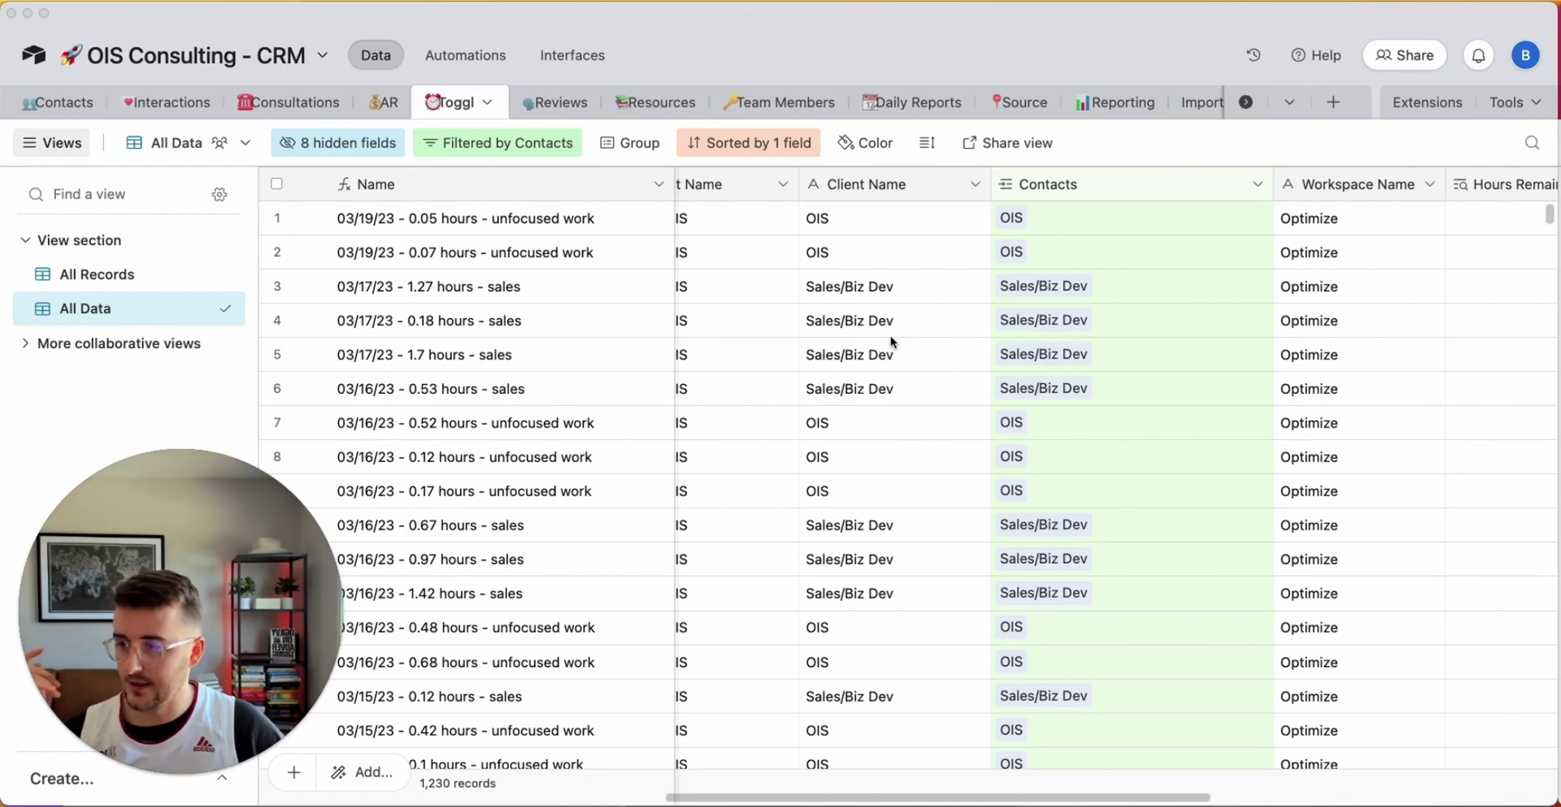
{"action": "scroll", "coordinate": [623, 301], "scroll_direction": "right", "scroll_amount": 6}
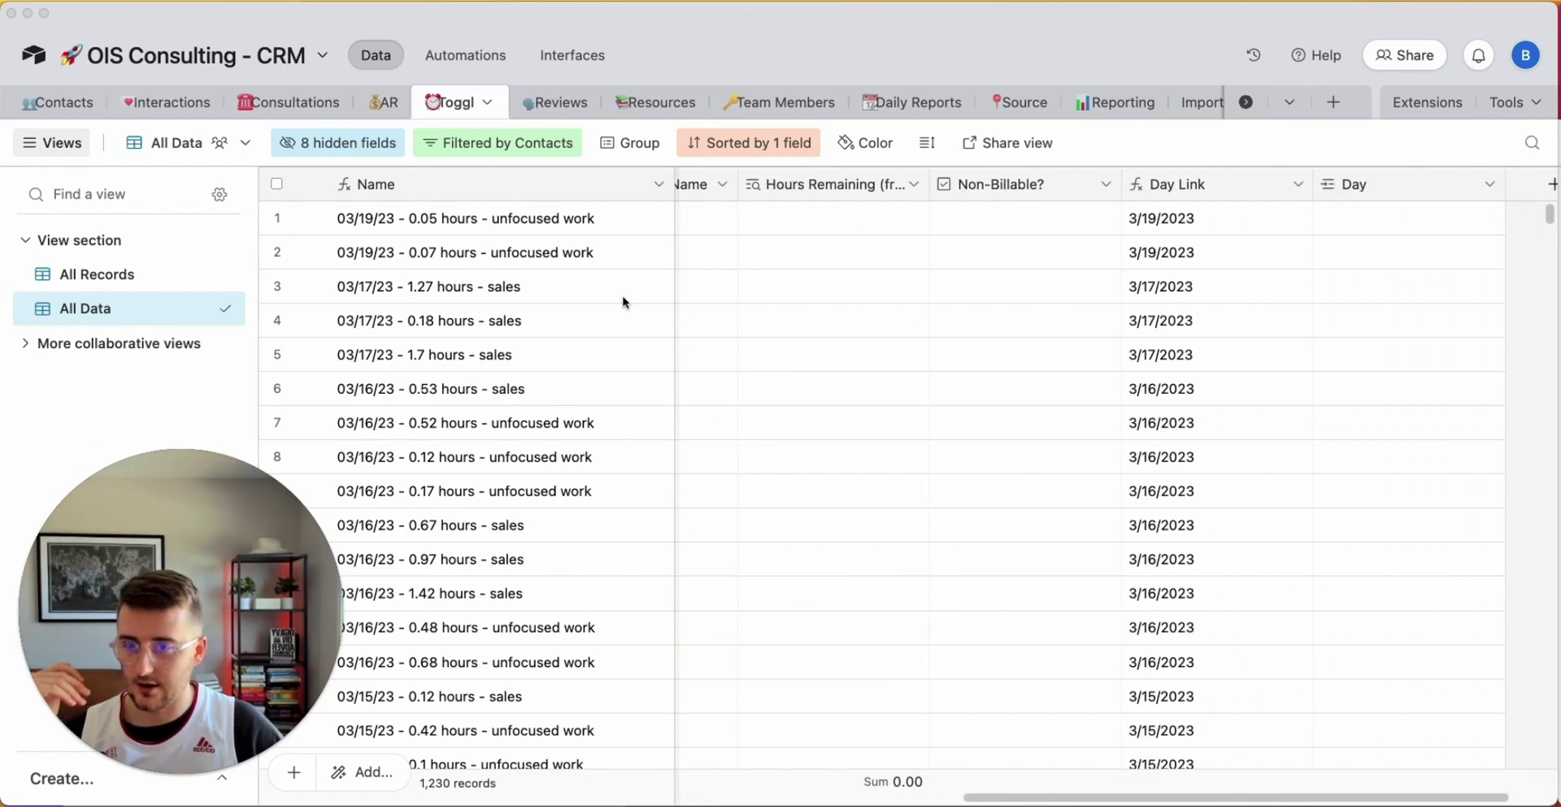
{"action": "scroll", "coordinate": [623, 301], "scroll_direction": "left", "scroll_amount": 5}
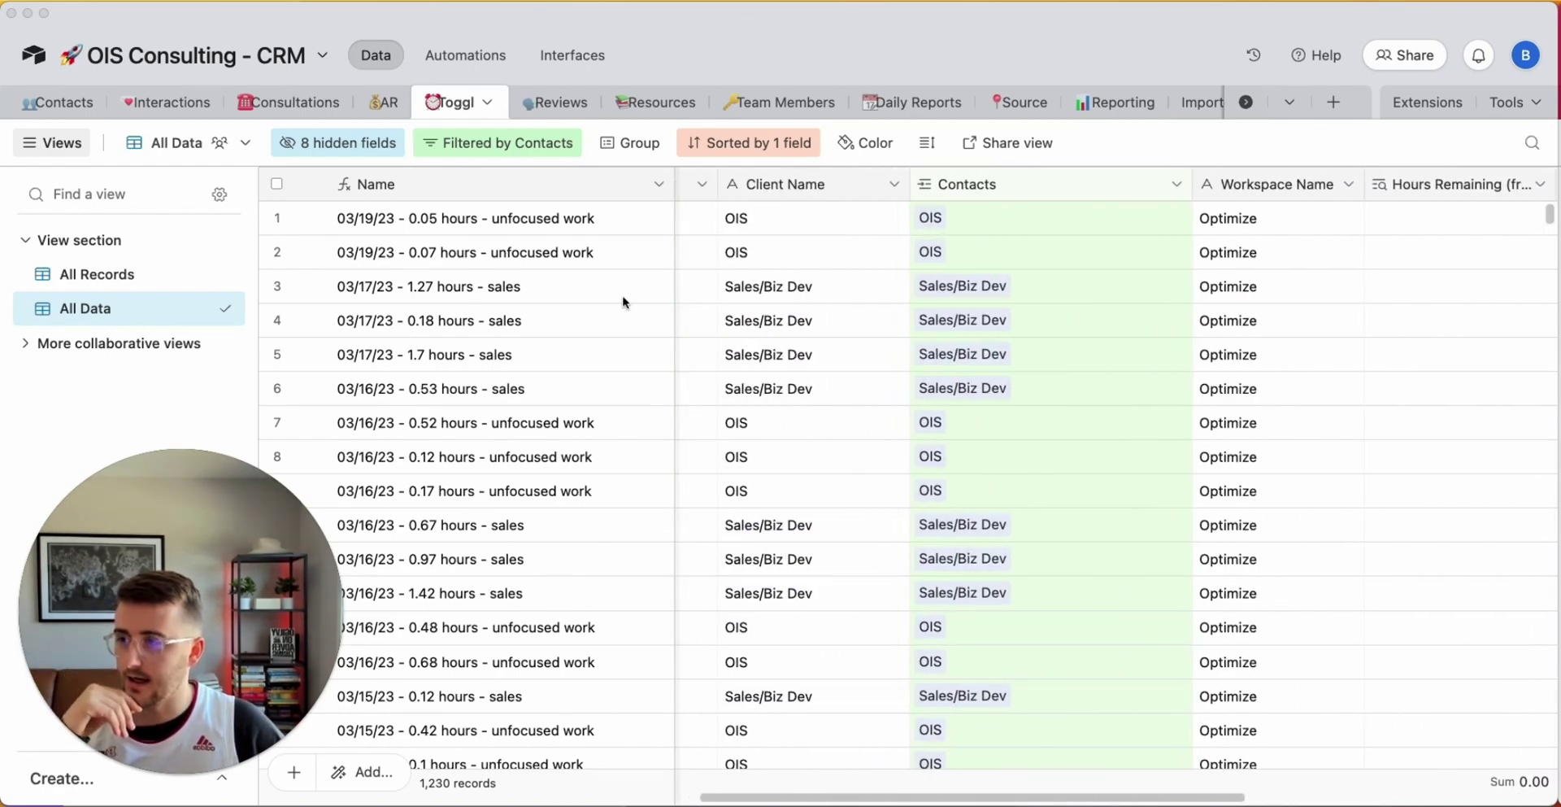
{"action": "scroll", "coordinate": [393, 227], "scroll_direction": "left", "scroll_amount": 10}
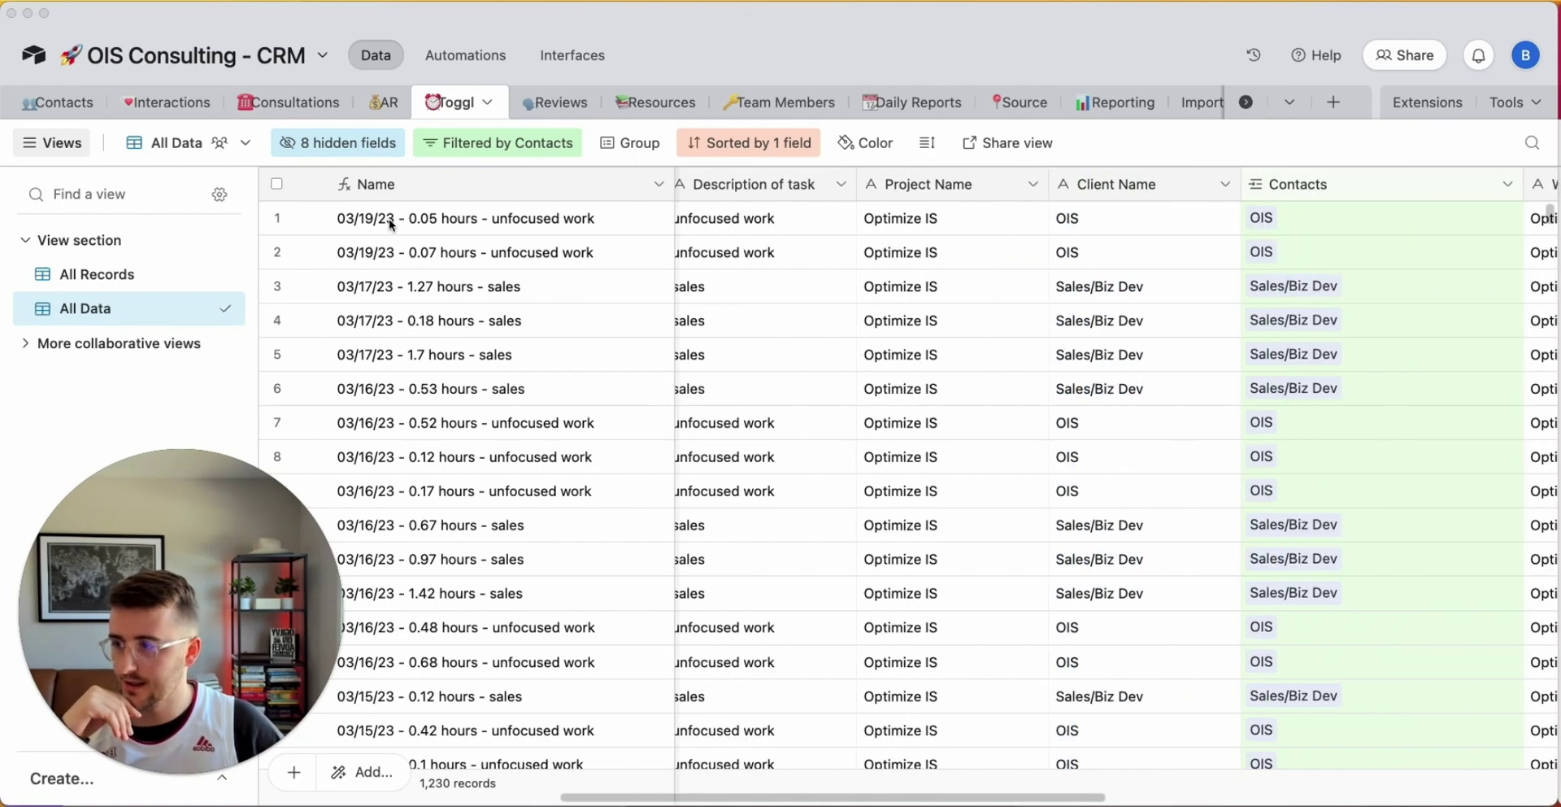
{"action": "scroll", "coordinate": [476, 267], "scroll_direction": "left", "scroll_amount": 1}
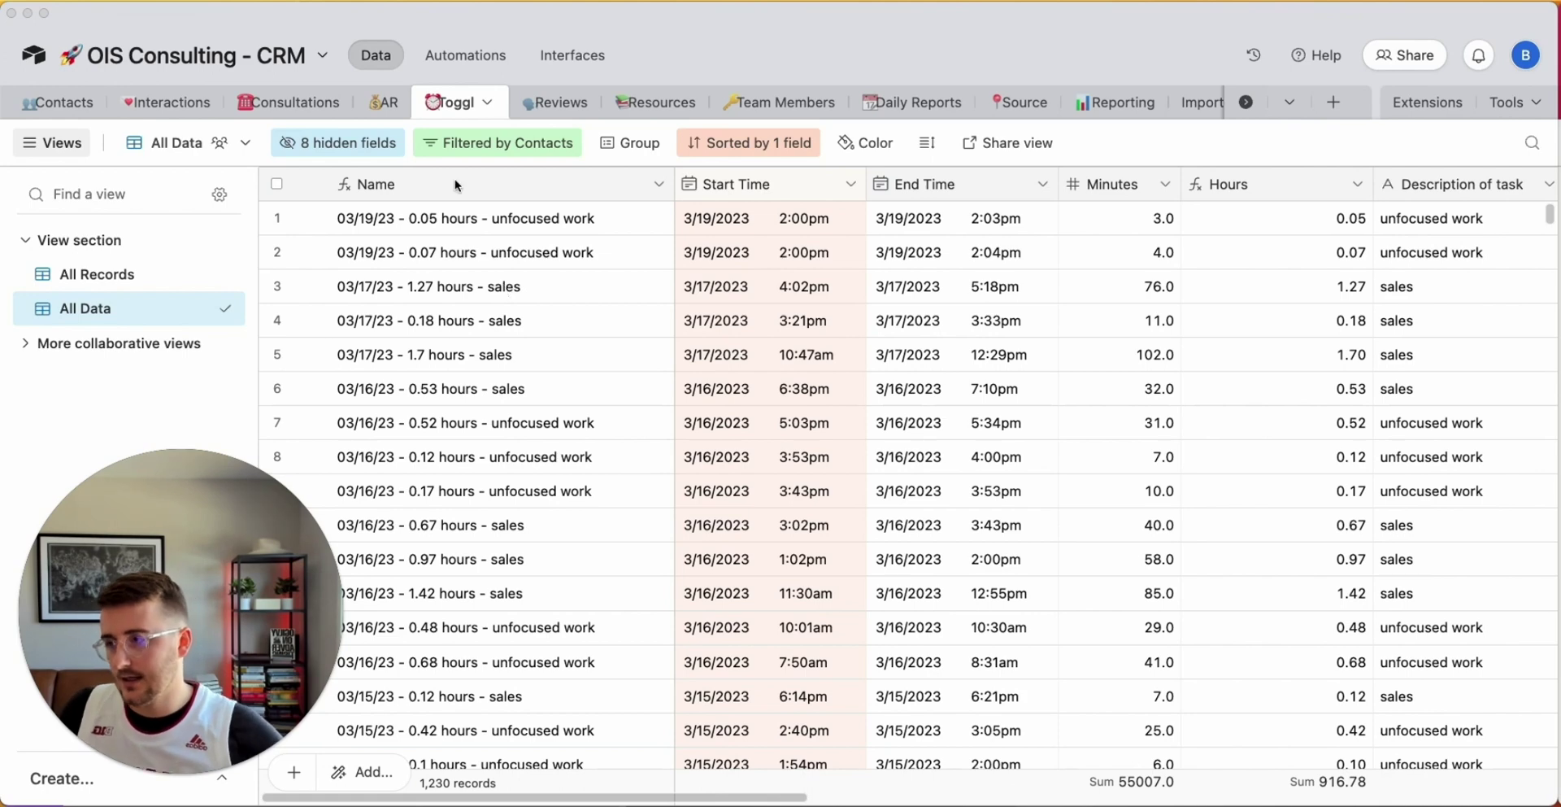
Review the shown and hidden fields of the All Data view, briefly showing Link to DAY and hiding it again
{"action": "left_click", "coordinate": [357, 149]}
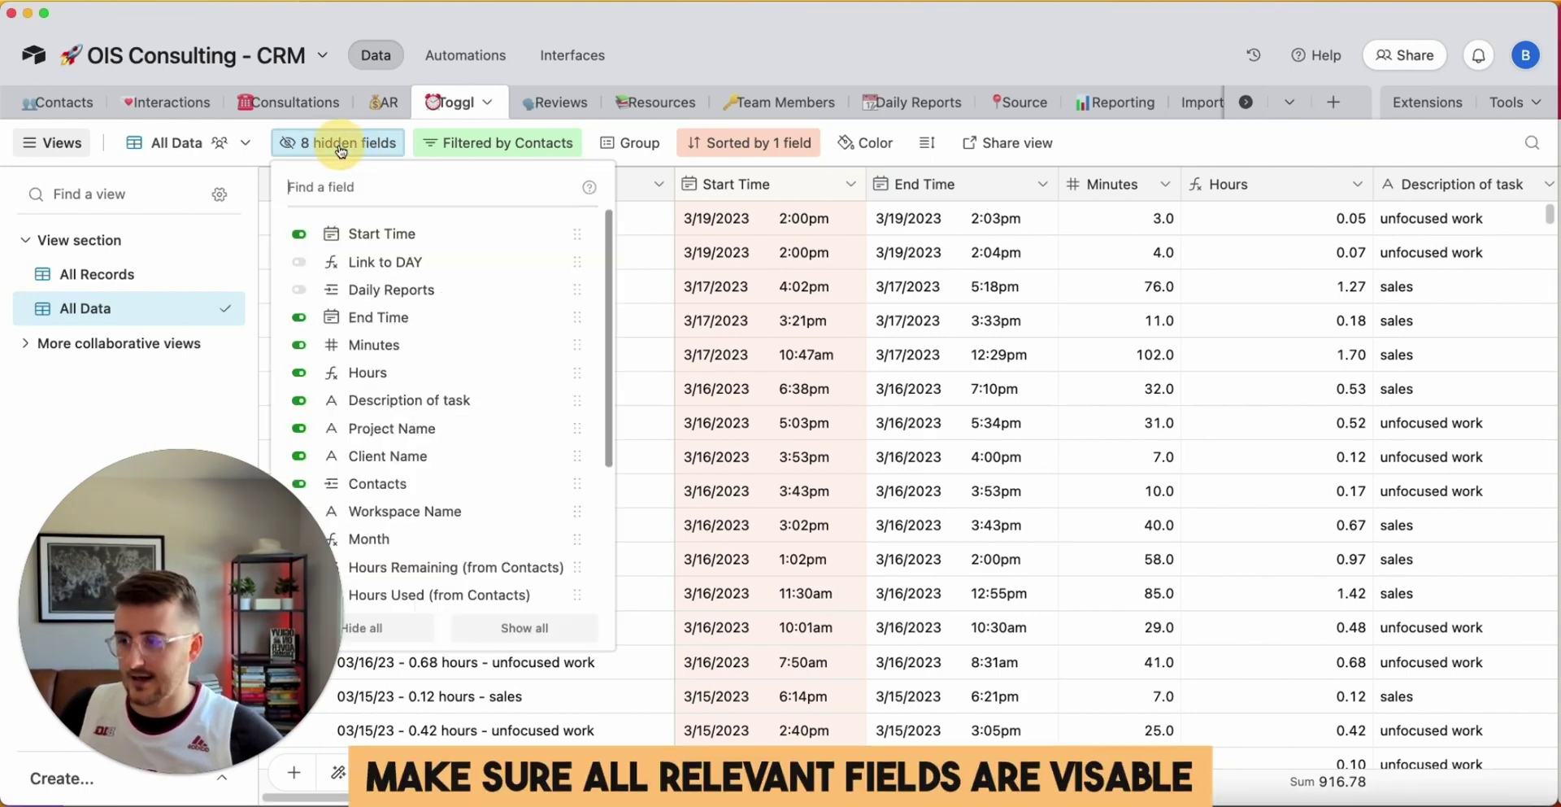
{"action": "left_click", "coordinate": [206, 616]}
{"action": "scroll", "coordinate": [447, 569], "scroll_direction": "down", "scroll_amount": 5}
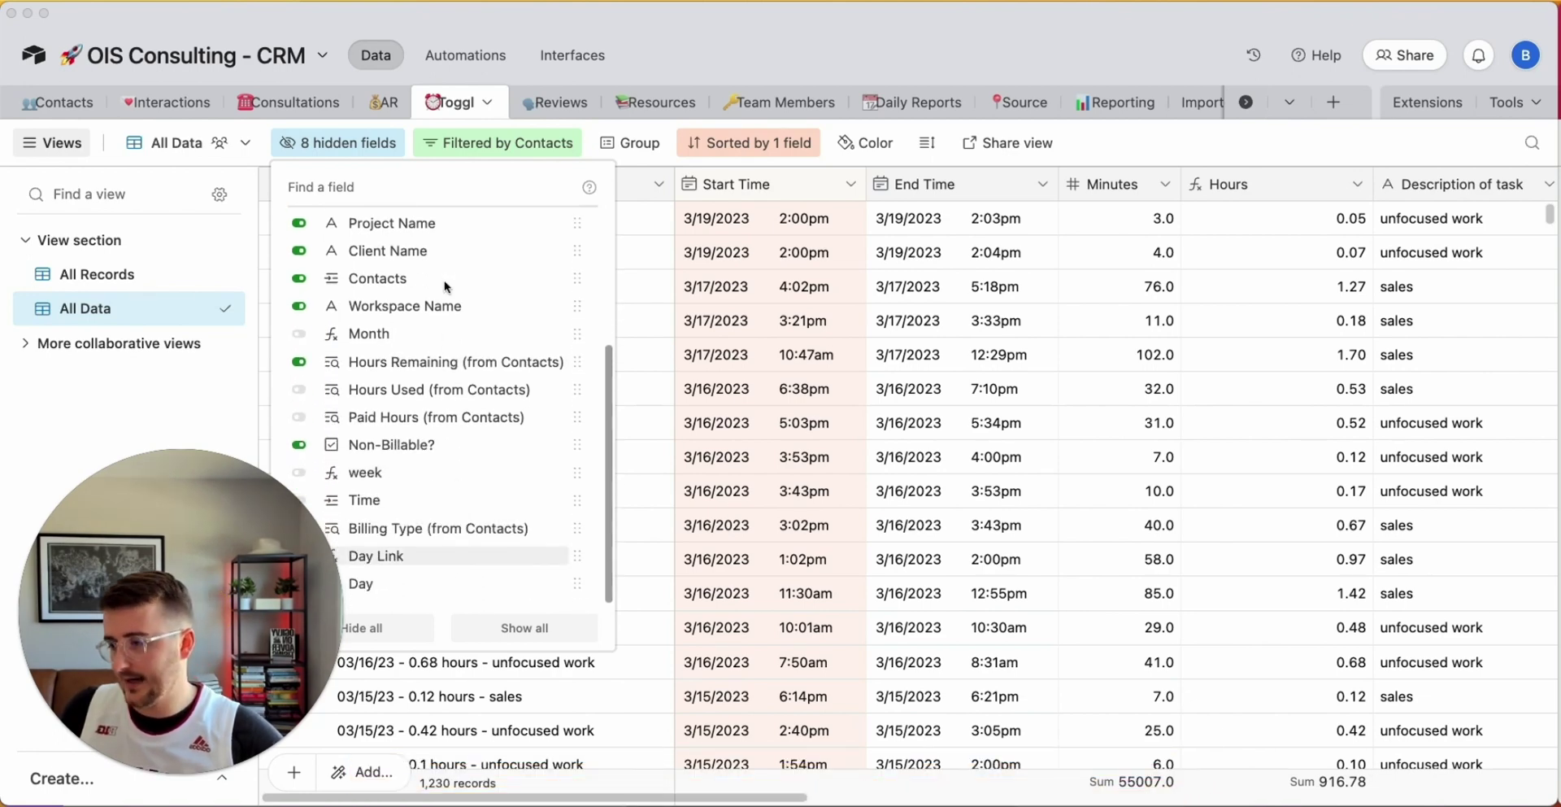
{"action": "scroll", "coordinate": [446, 390], "scroll_direction": "up", "scroll_amount": 5}
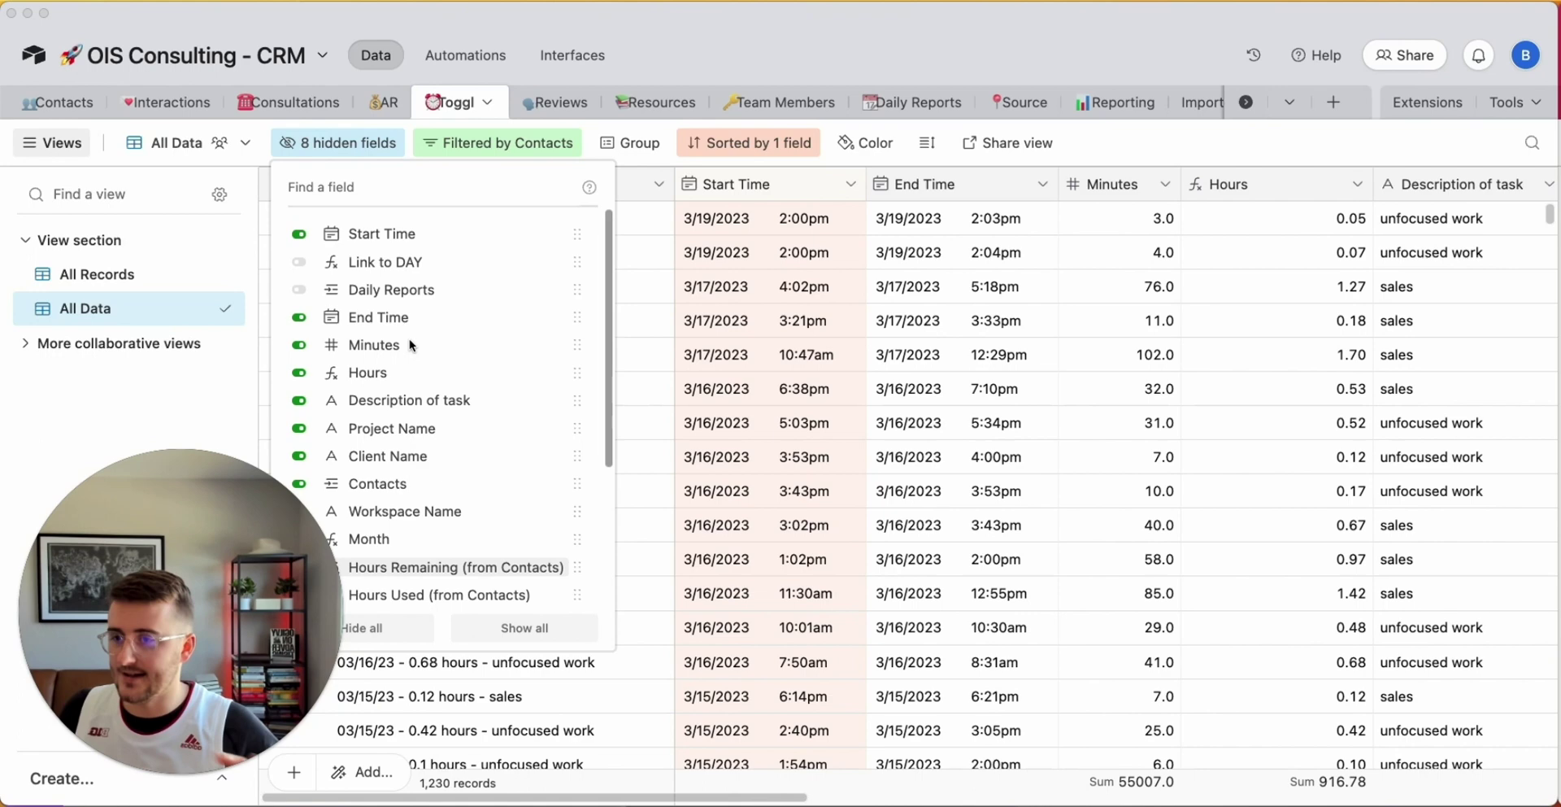
{"action": "left_click", "coordinate": [401, 264]}
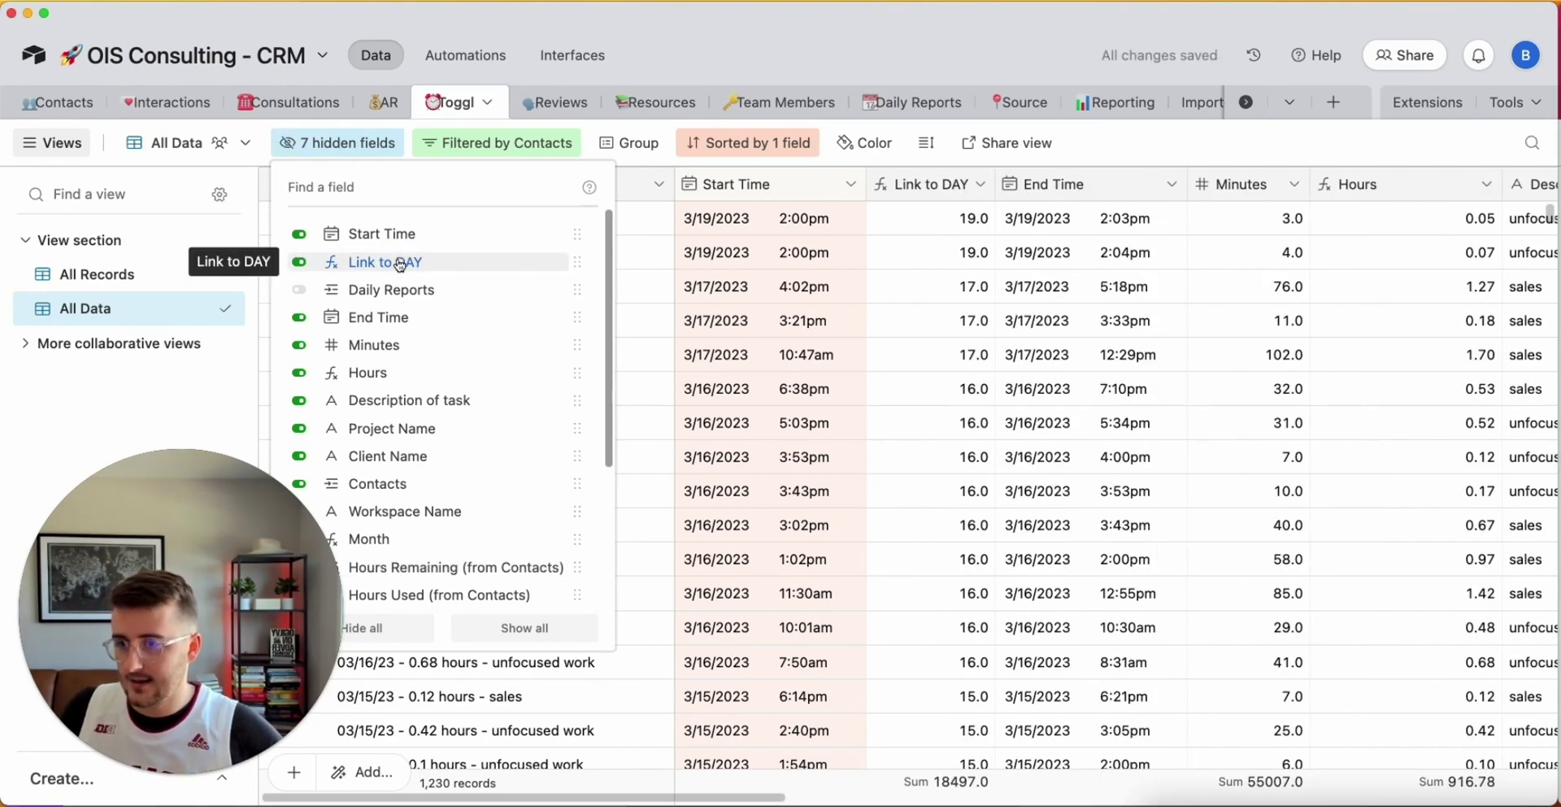
{"action": "left_click", "coordinate": [400, 265]}
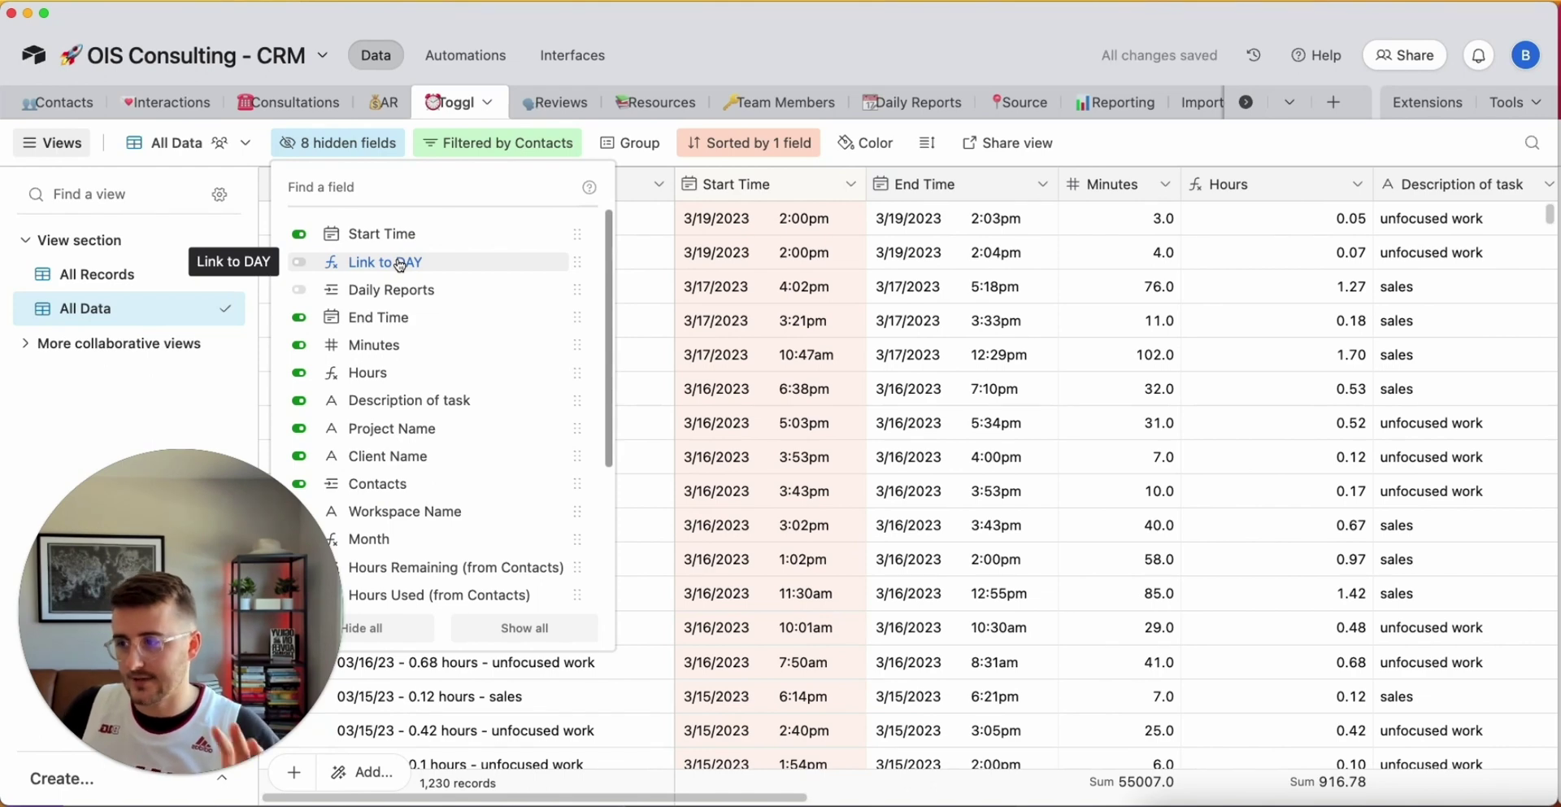
{"action": "left_click", "coordinate": [933, 275]}
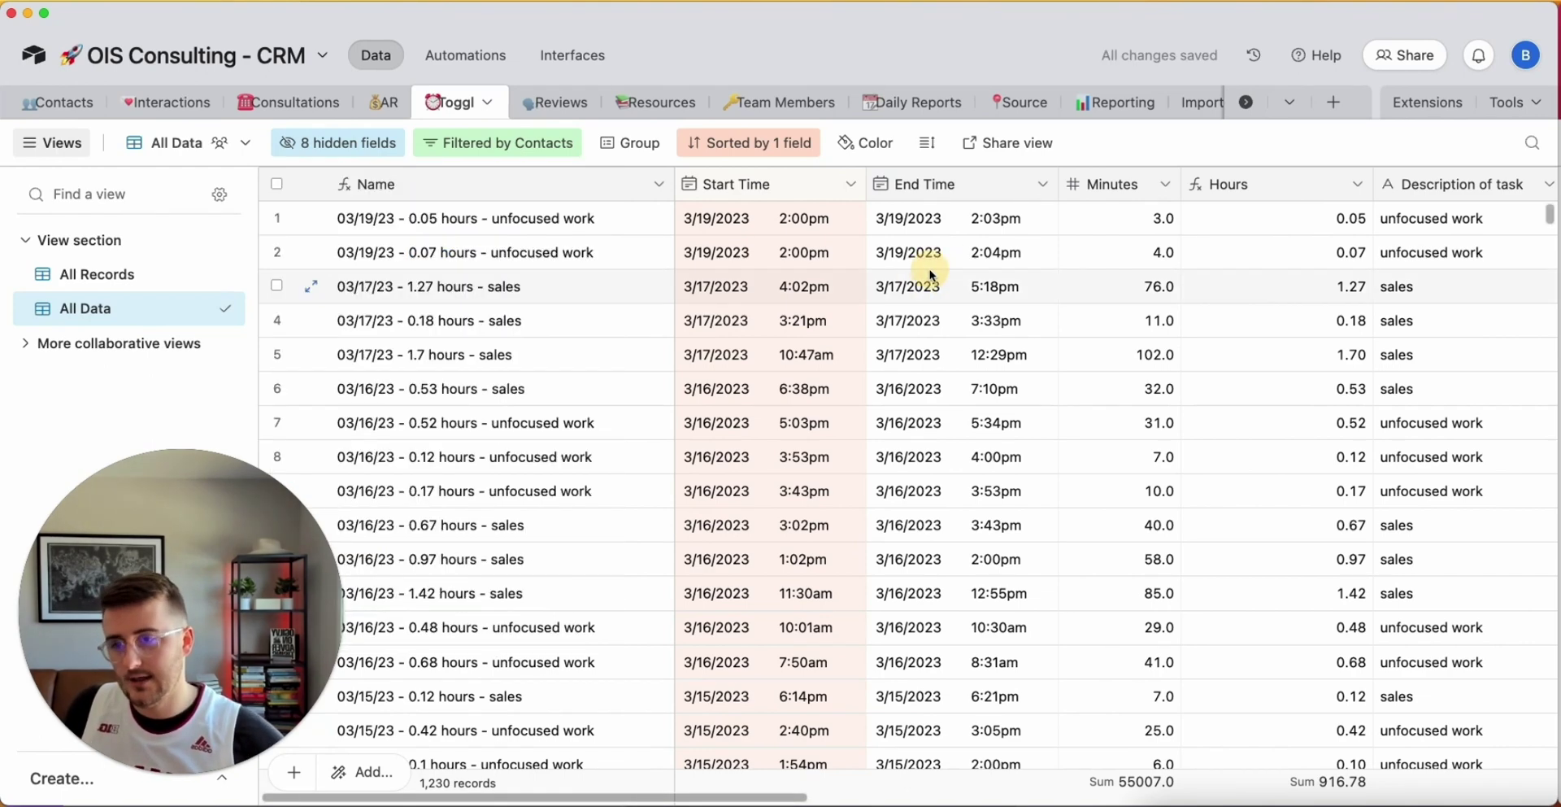
Hide the Day Link and Day fields together in the All Data view
{"action": "scroll", "coordinate": [932, 275], "scroll_direction": "right", "scroll_amount": 10}
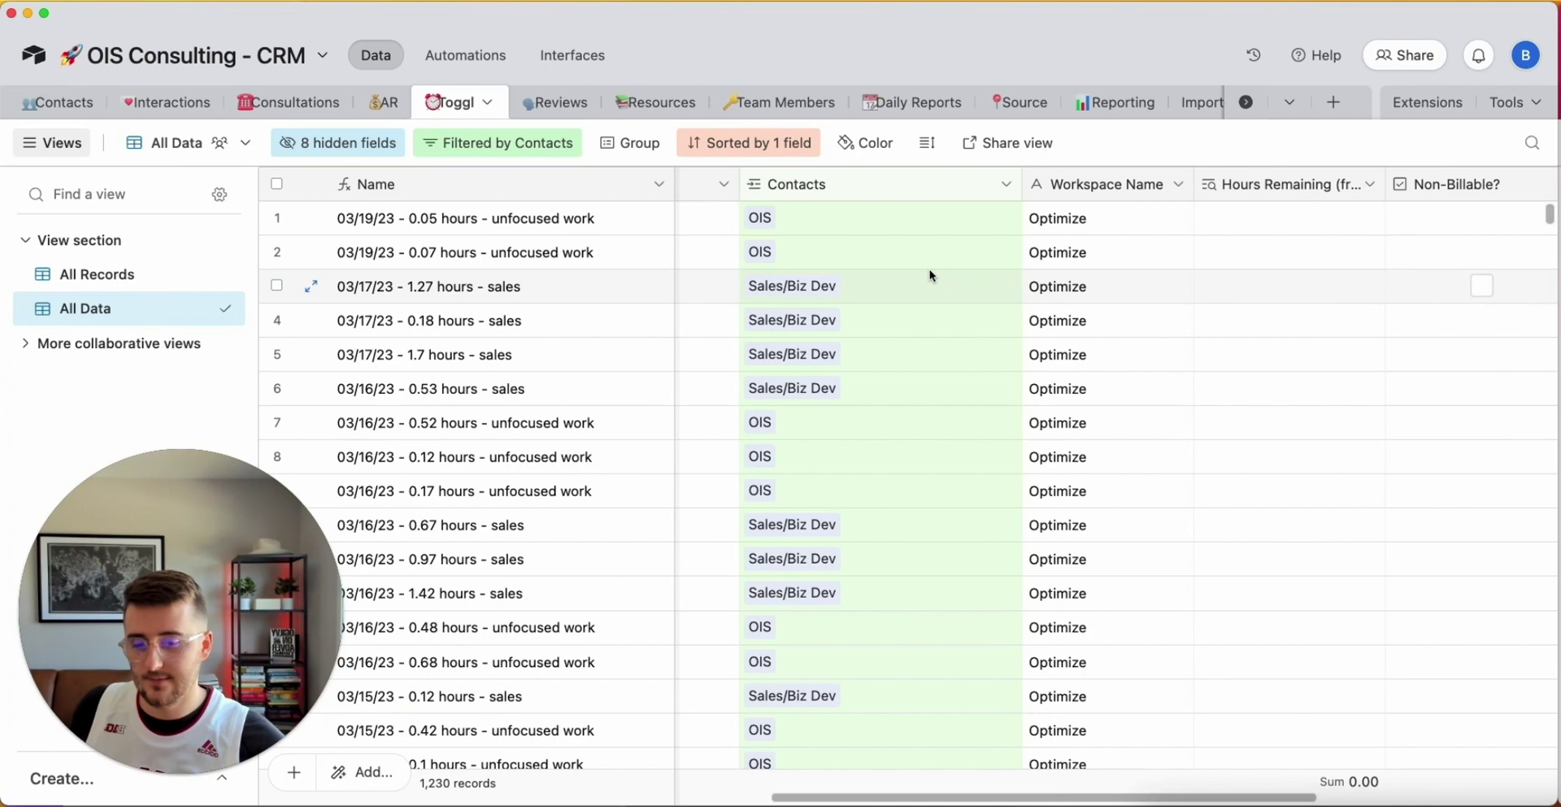
{"action": "scroll", "coordinate": [933, 274], "scroll_direction": "right", "scroll_amount": 7}
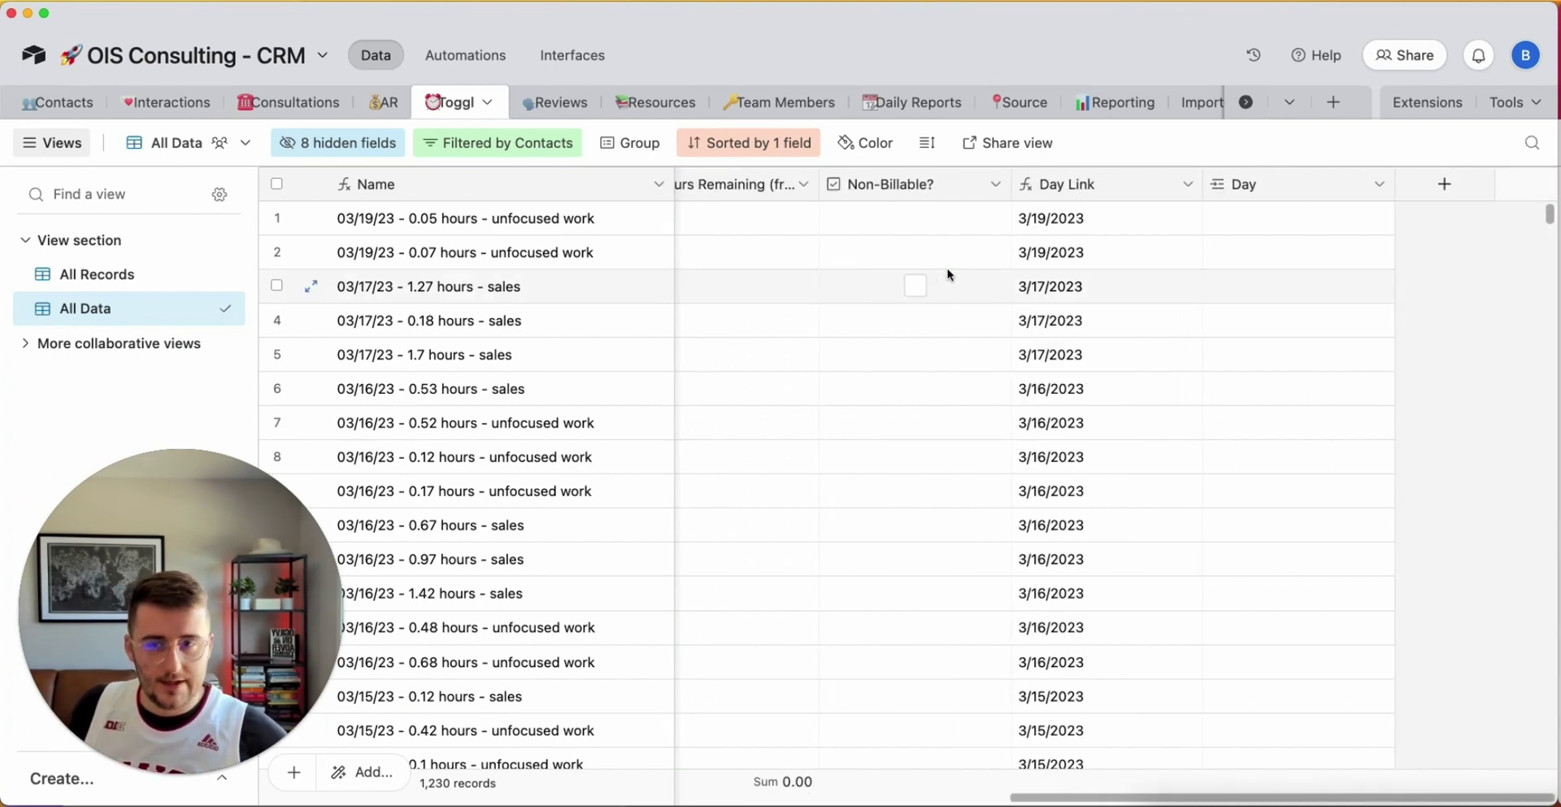
{"action": "left_click", "coordinate": [1085, 185]}
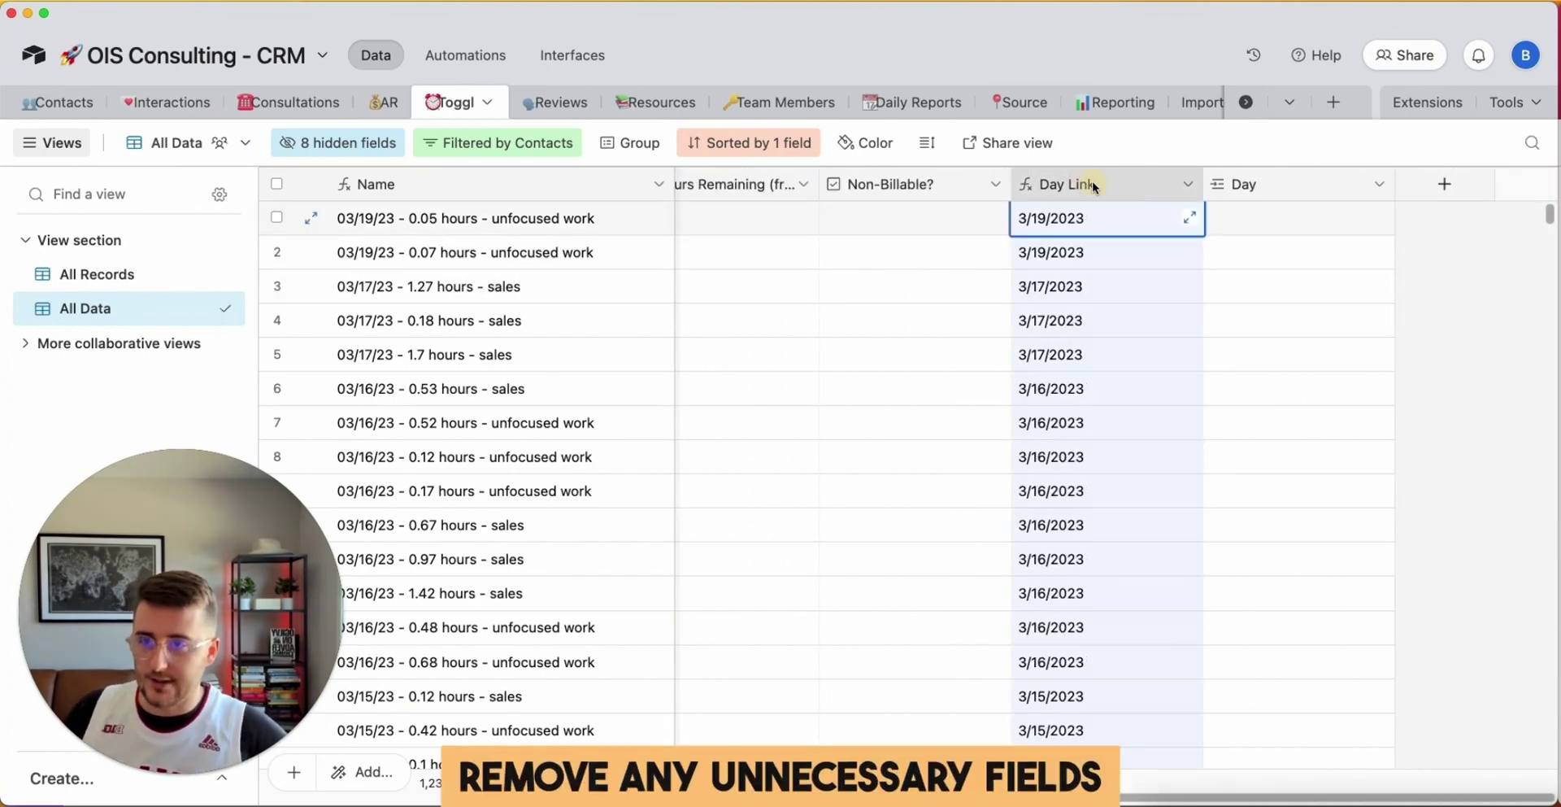
{"action": "left_click", "coordinate": [1271, 196], "text": "shift"}
{"action": "right_click", "coordinate": [1267, 195]}
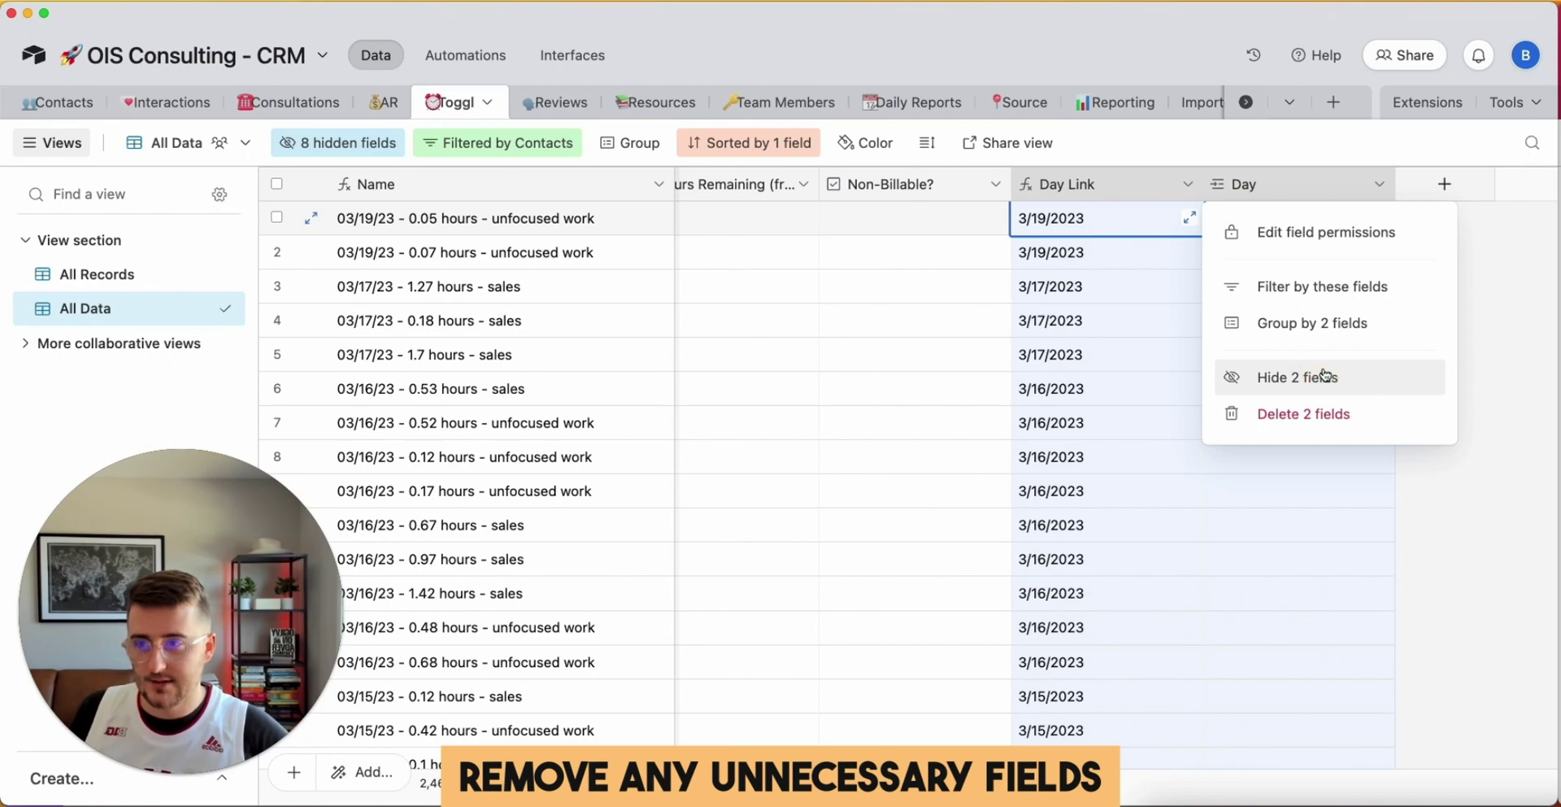
{"action": "left_click", "coordinate": [1326, 376]}
Hide the Hours Remaining (from Contacts) field in the All Data view
{"action": "right_click", "coordinate": [1090, 185]}
{"action": "scroll", "coordinate": [1129, 677], "scroll_direction": "down", "scroll_amount": 1}
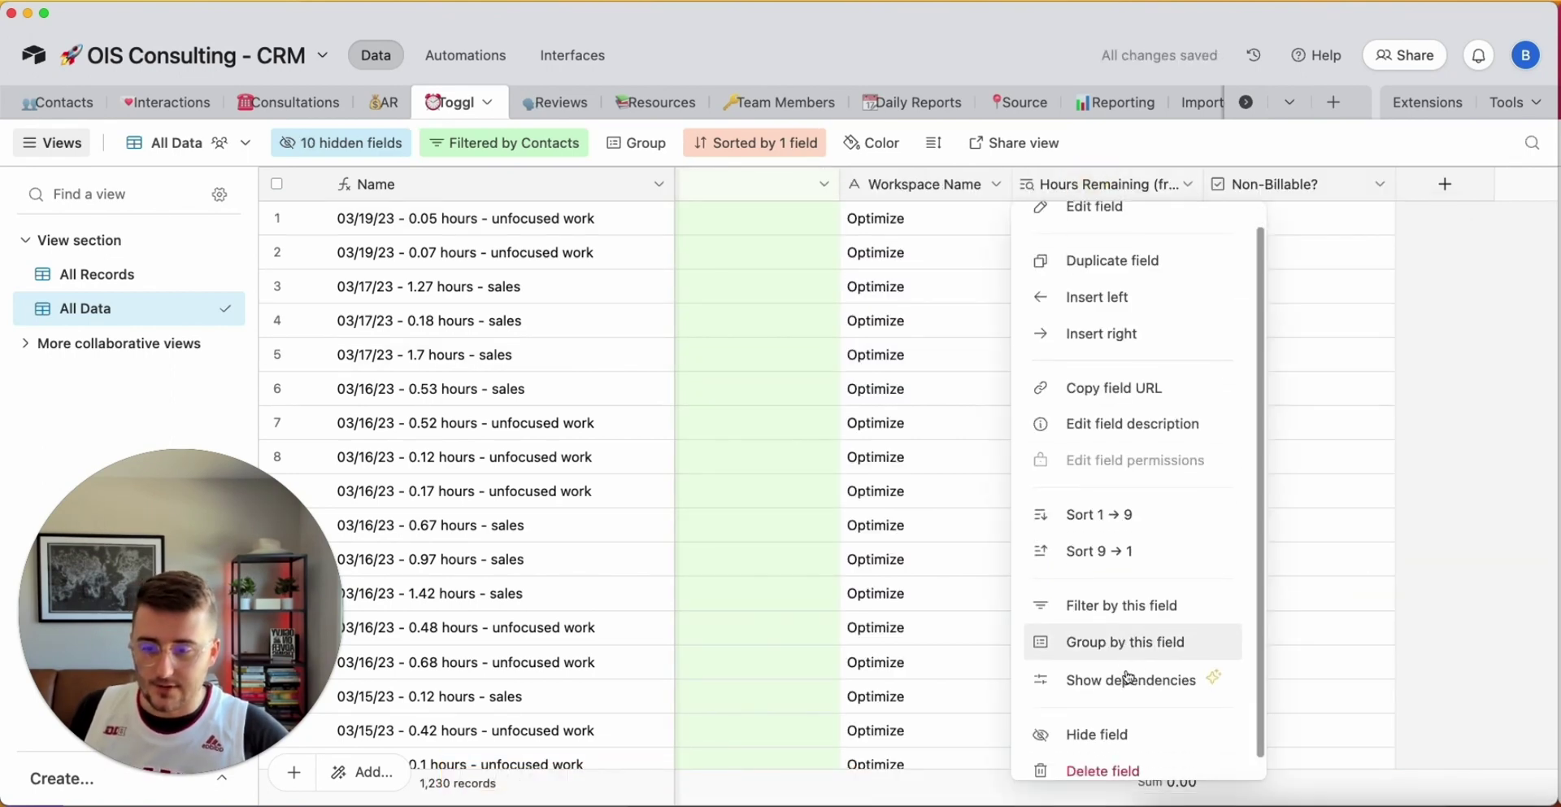
{"action": "left_click", "coordinate": [1129, 717]}
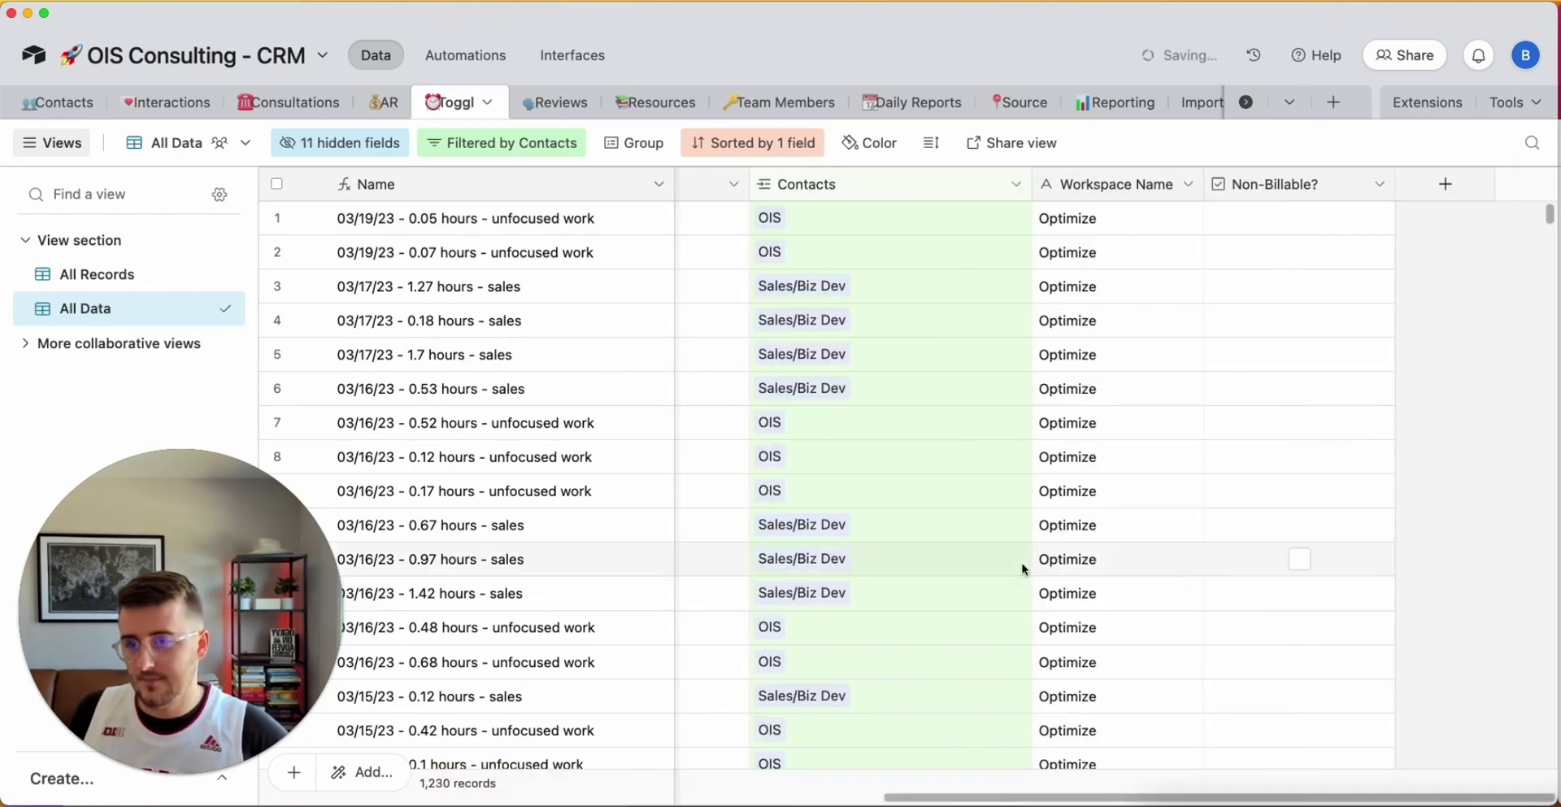
Check the remaining visible fields and look through the records' Non-Billable? column
{"action": "scroll", "coordinate": [1022, 565], "scroll_direction": "left", "scroll_amount": 5}
{"action": "scroll", "coordinate": [1023, 565], "scroll_direction": "left", "scroll_amount": 5}
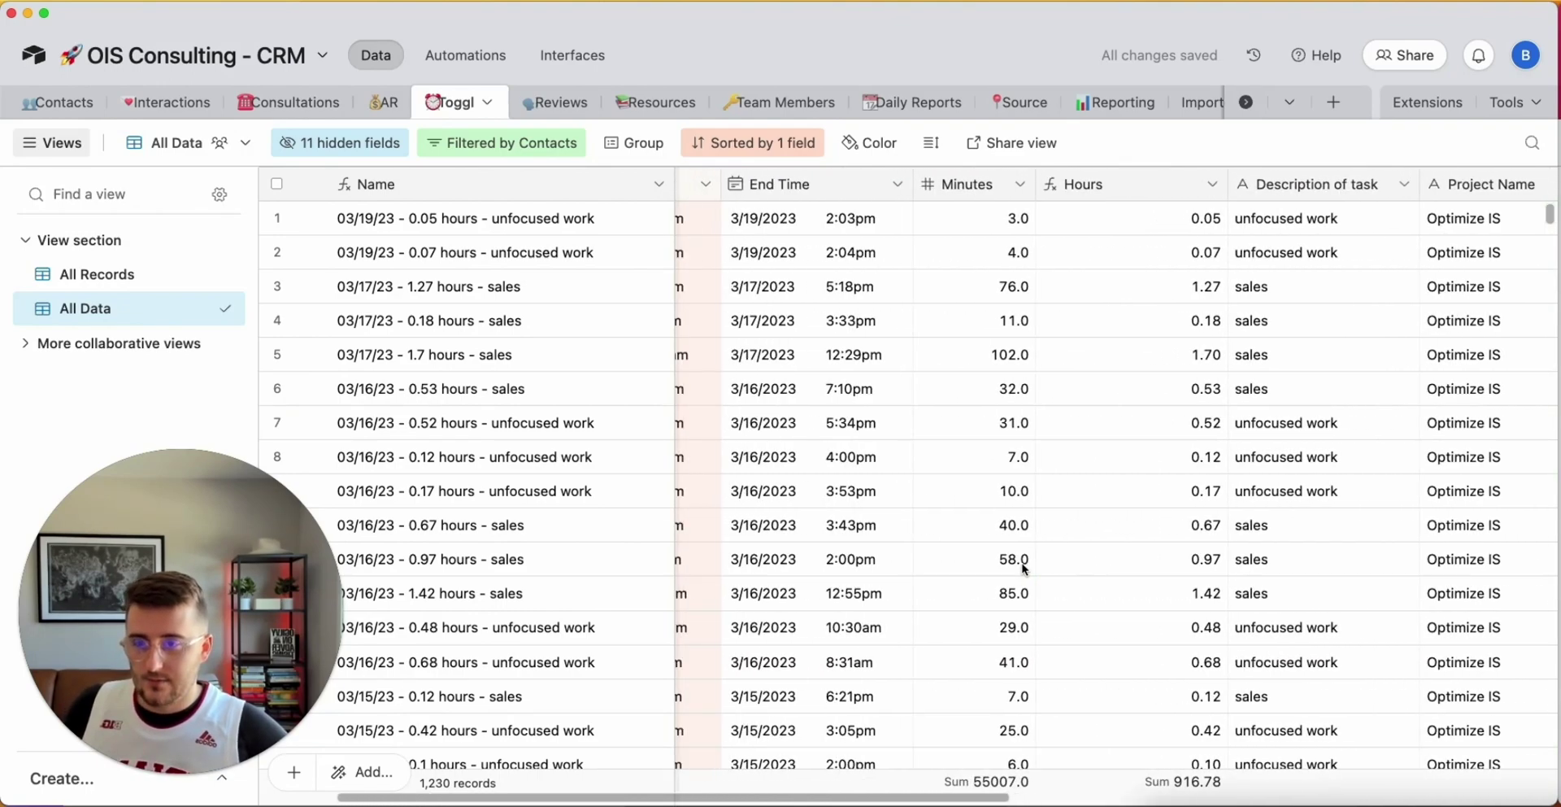
{"action": "scroll", "coordinate": [1022, 567], "scroll_direction": "right", "scroll_amount": 5}
{"action": "scroll", "coordinate": [1029, 561], "scroll_direction": "right", "scroll_amount": 5}
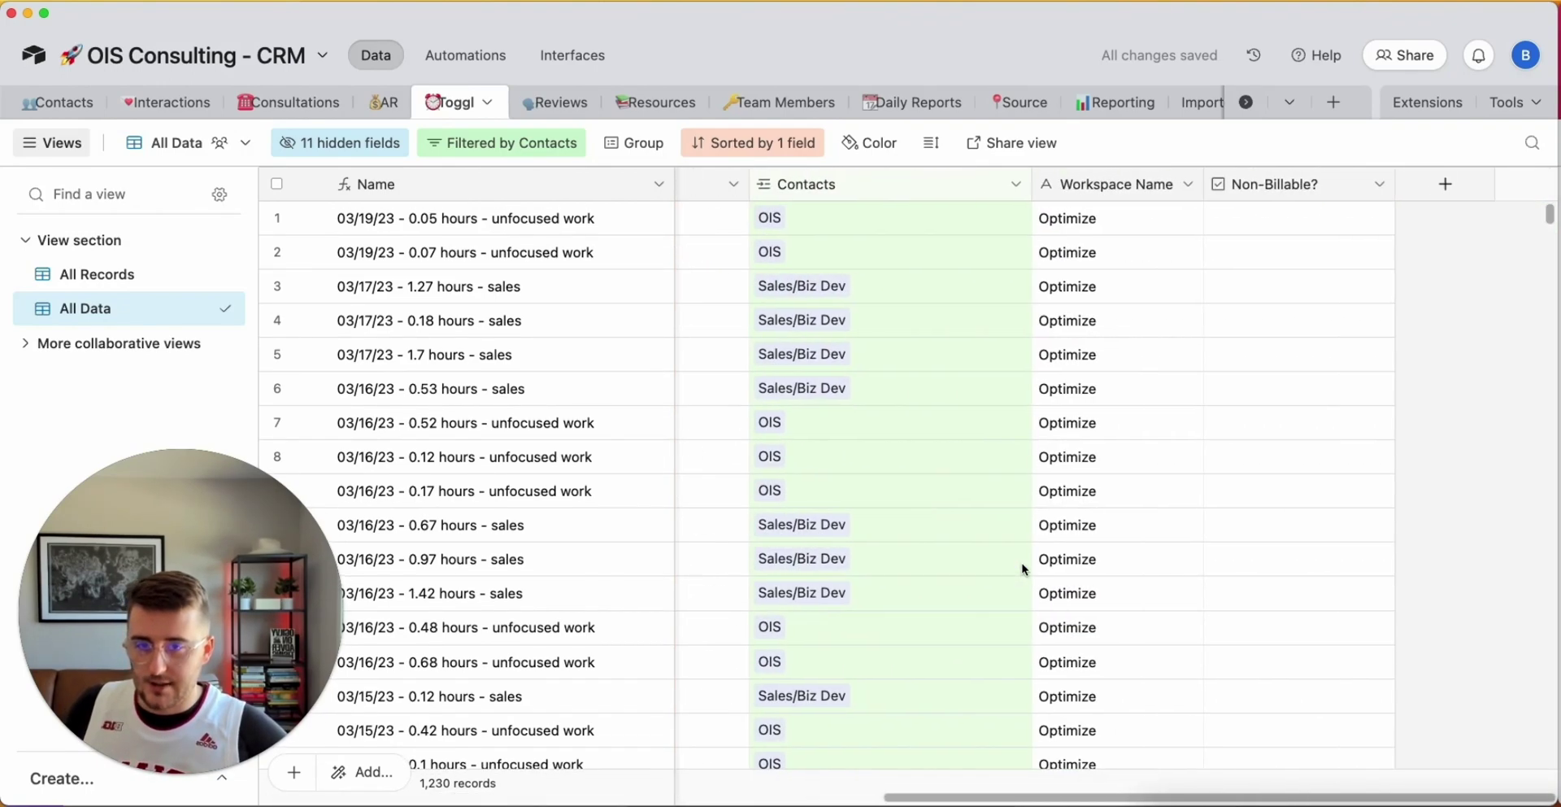
{"action": "scroll", "coordinate": [1017, 537], "scroll_direction": "down", "scroll_amount": 10}
{"action": "scroll", "coordinate": [1011, 517], "scroll_direction": "down", "scroll_amount": 15}
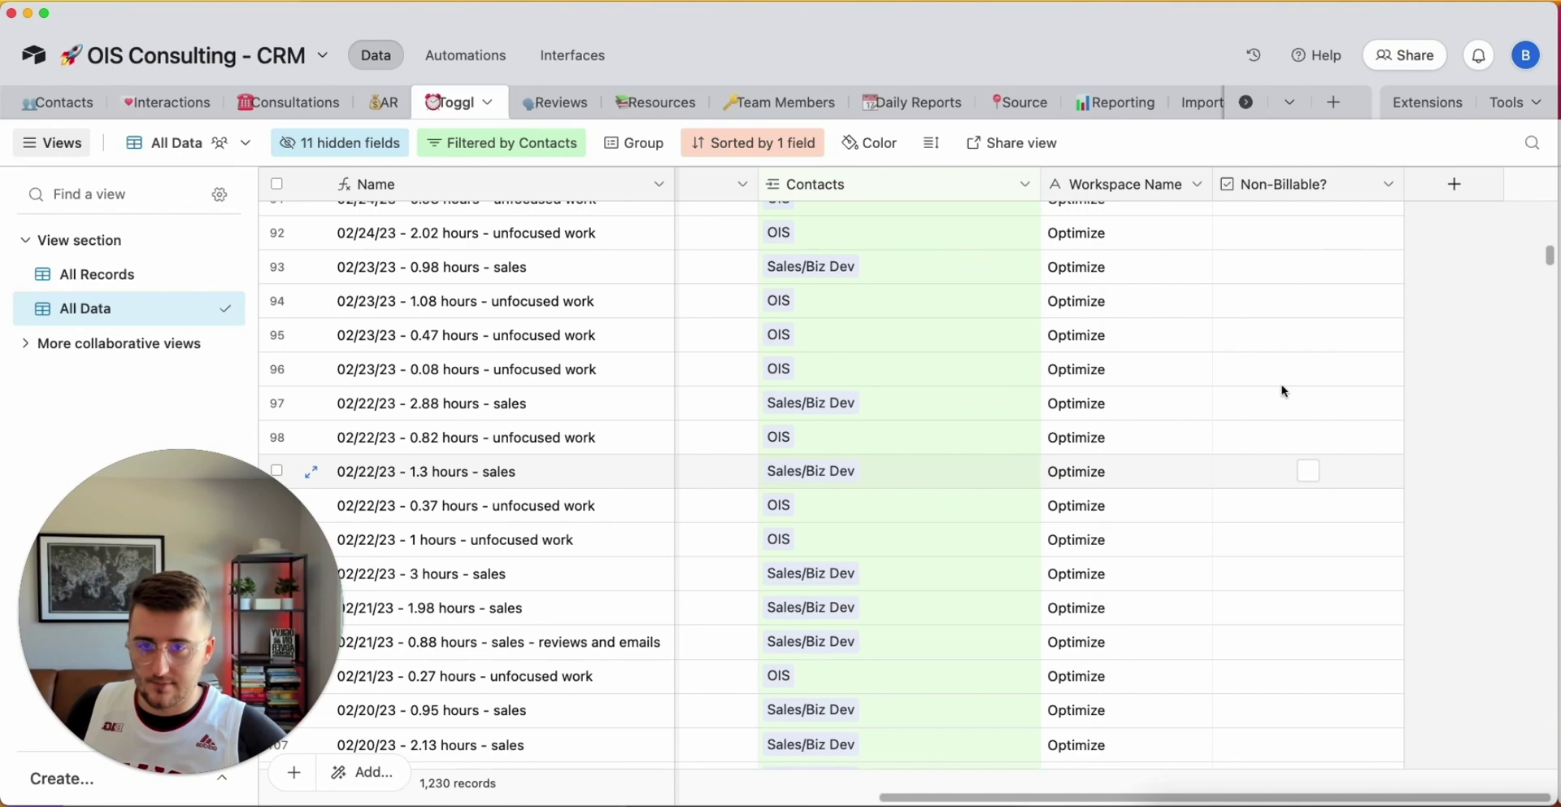
{"action": "scroll", "coordinate": [1145, 349], "scroll_direction": "up", "scroll_amount": 20}
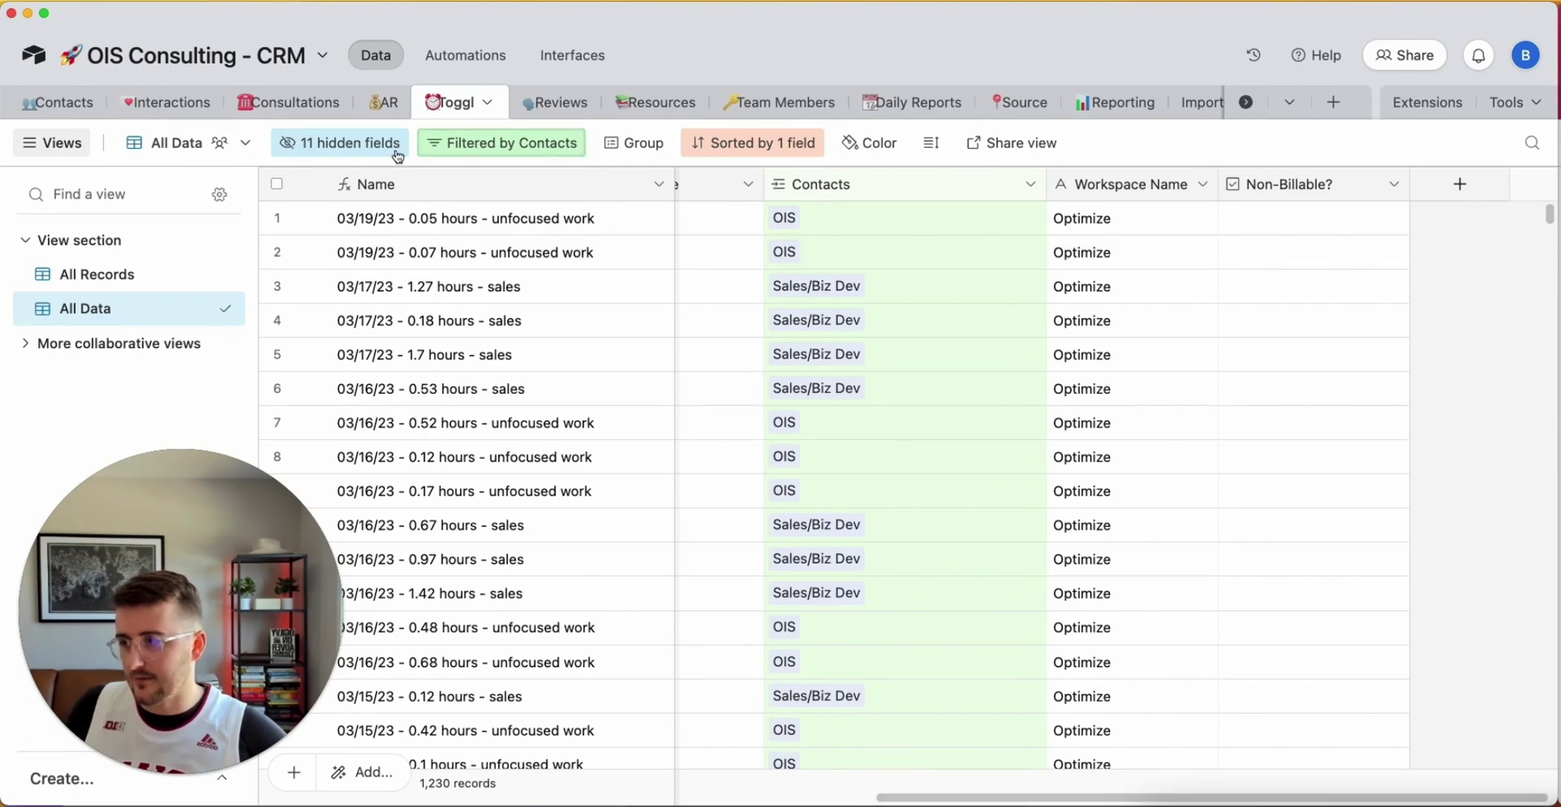
Download the All Data view of the Toggl table as a CSV file
{"action": "left_click", "coordinate": [186, 149]}
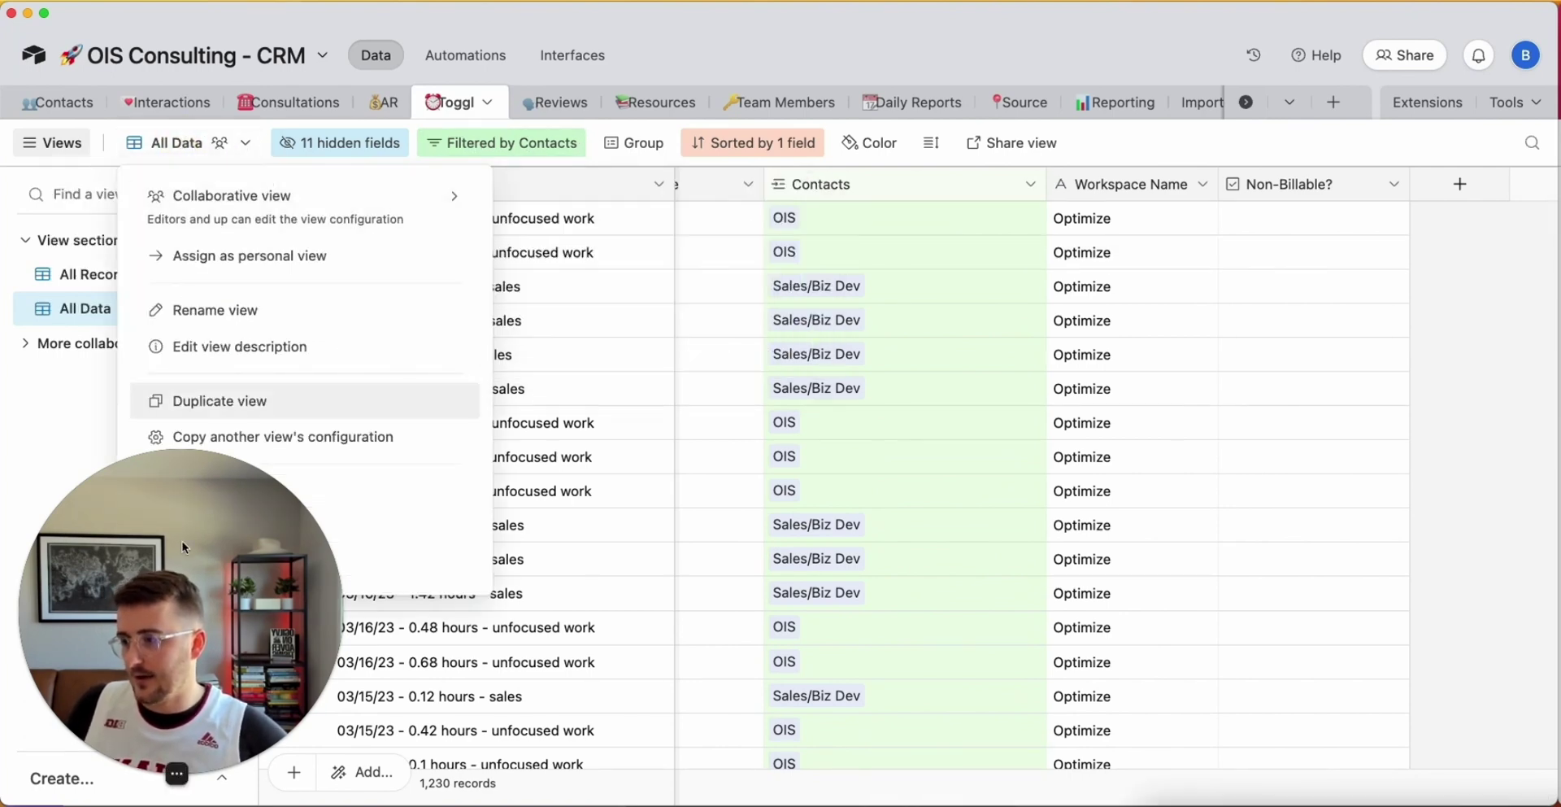
{"action": "left_click", "coordinate": [150, 768]}
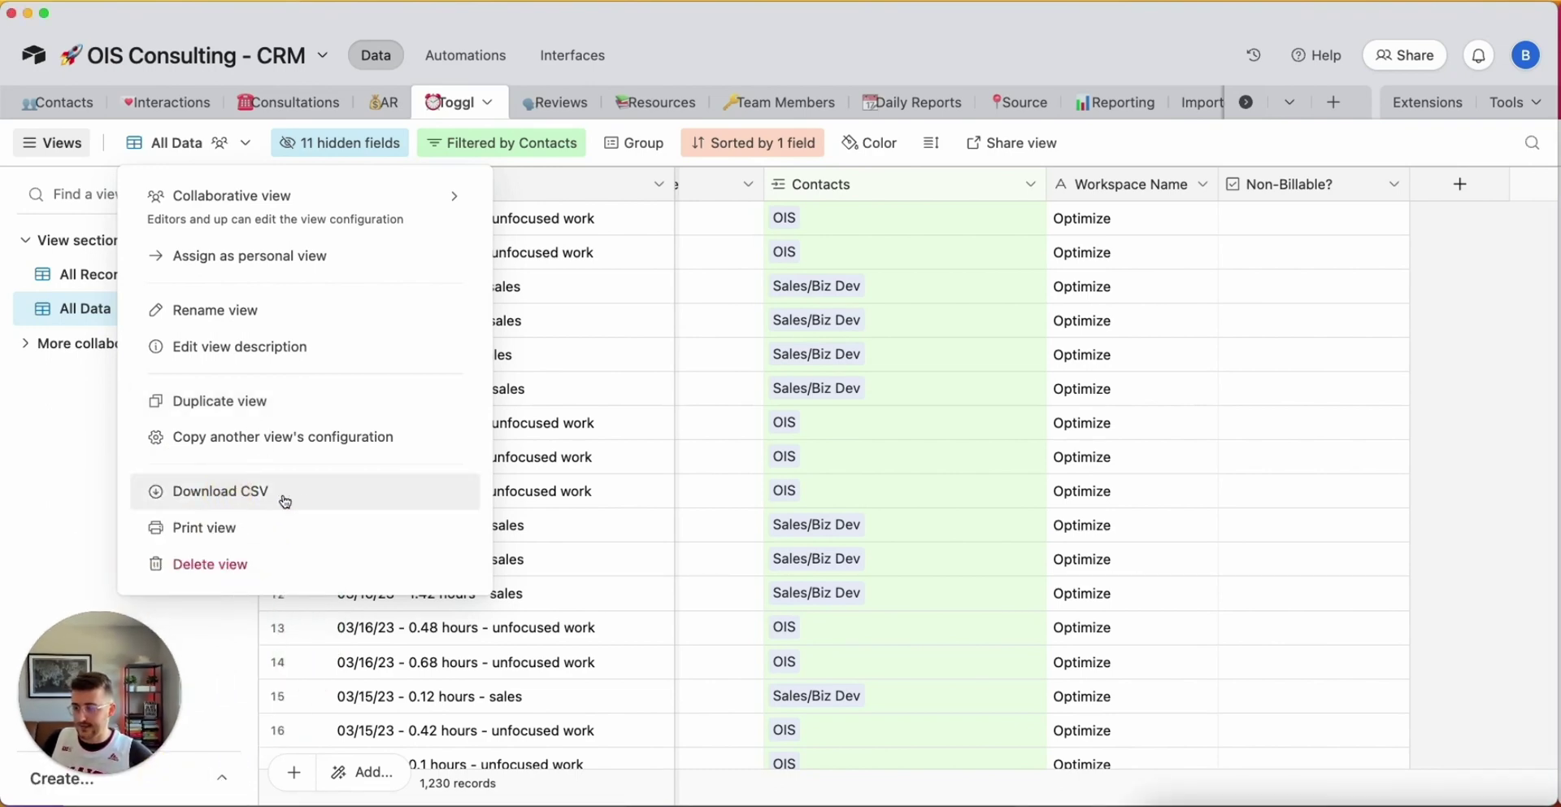
{"action": "left_click", "coordinate": [242, 501]}
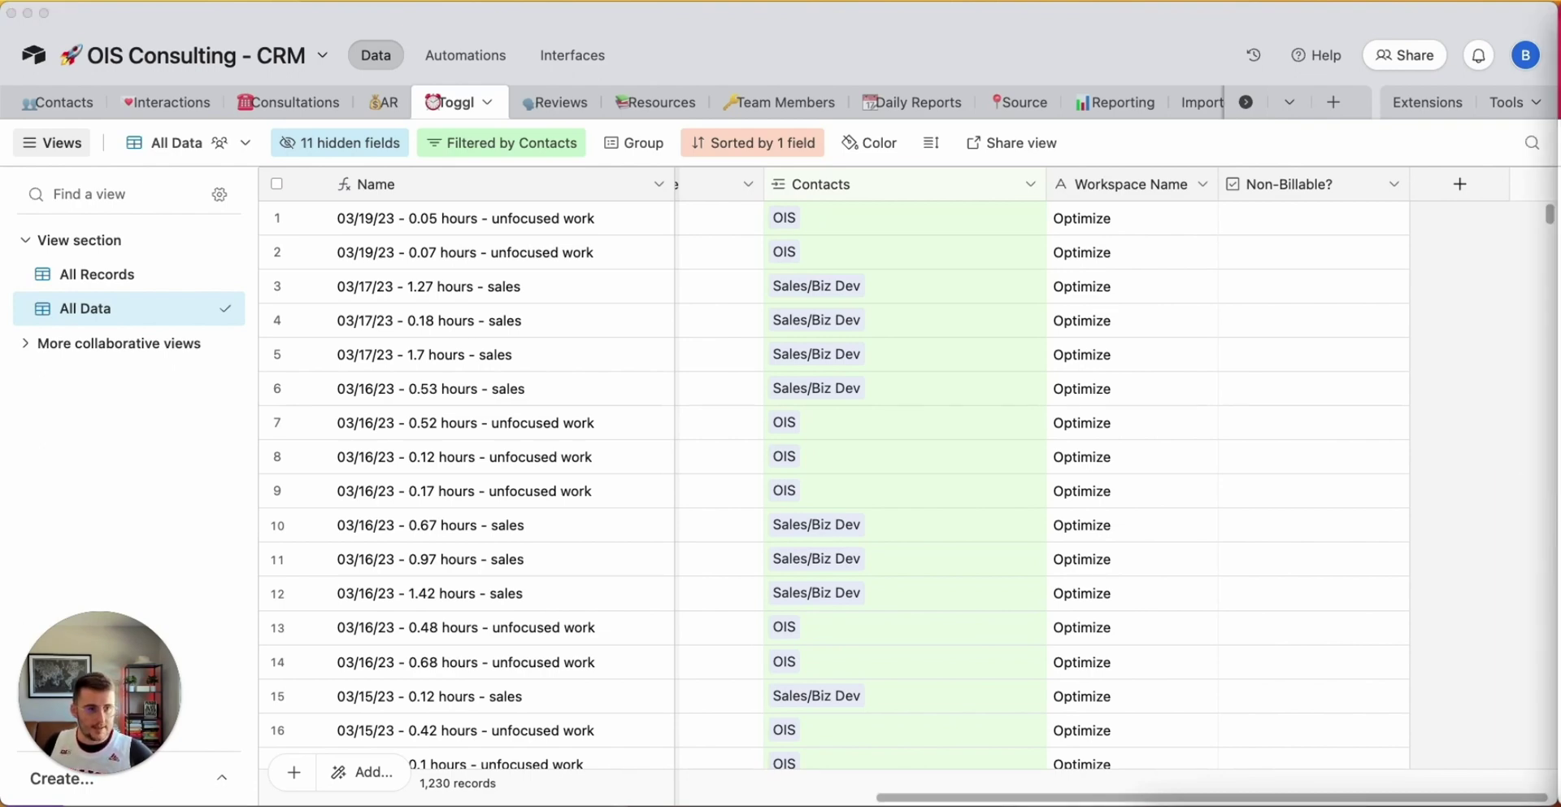
Switch to the Toggl table in the Optimized base, collapse its views list, and go to the first fields of the last records
{"action": "key", "text": "super+Tab"}
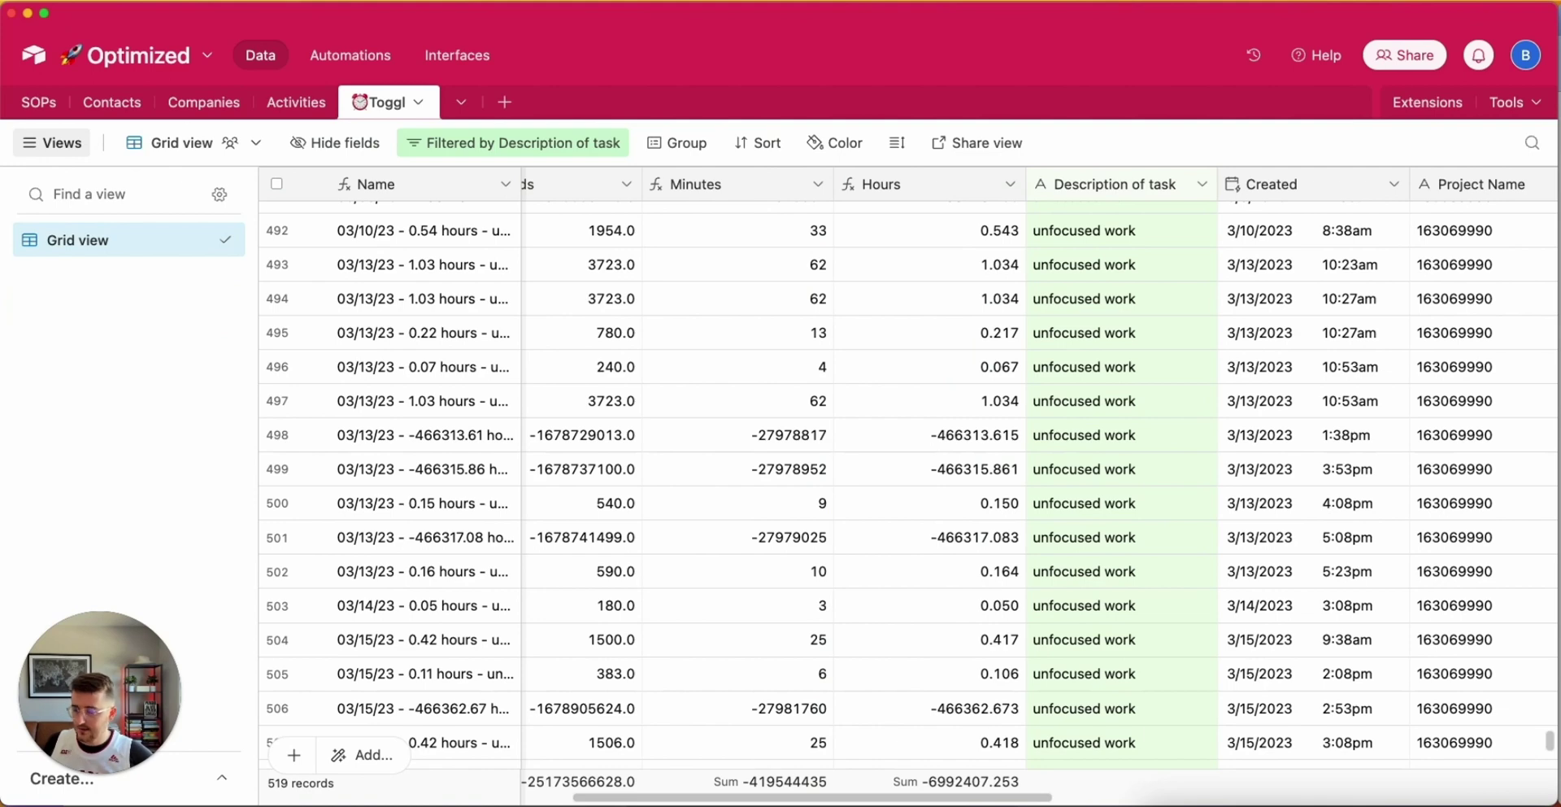
{"action": "left_click", "coordinate": [63, 142]}
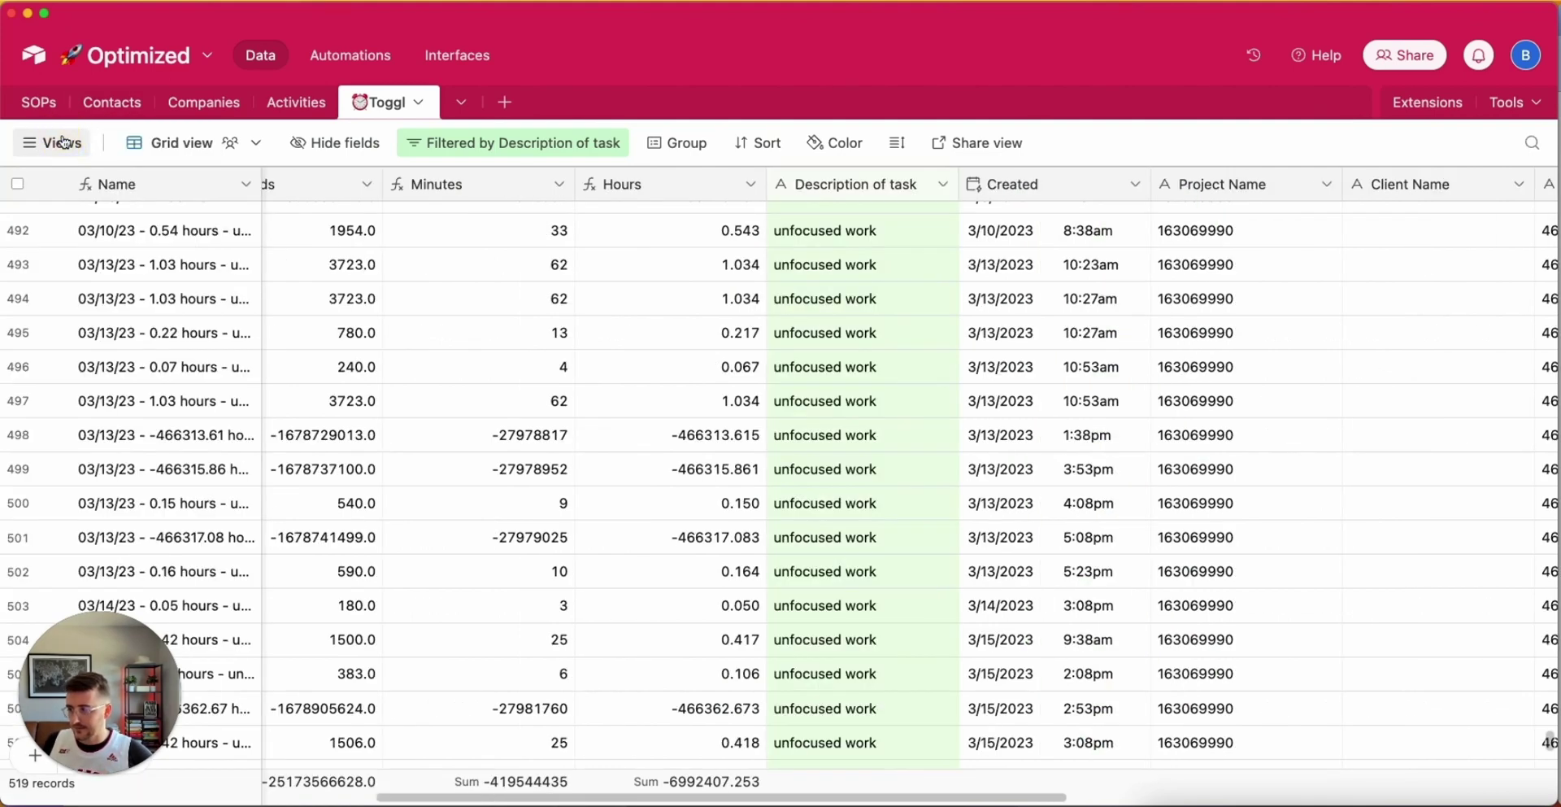
{"action": "scroll", "coordinate": [363, 319], "scroll_direction": "left", "scroll_amount": 5}
{"action": "scroll", "coordinate": [364, 320], "scroll_direction": "down", "scroll_amount": 2}
{"action": "scroll", "coordinate": [363, 319], "scroll_direction": "left", "scroll_amount": 5}
{"action": "scroll", "coordinate": [363, 319], "scroll_direction": "down", "scroll_amount": 5}
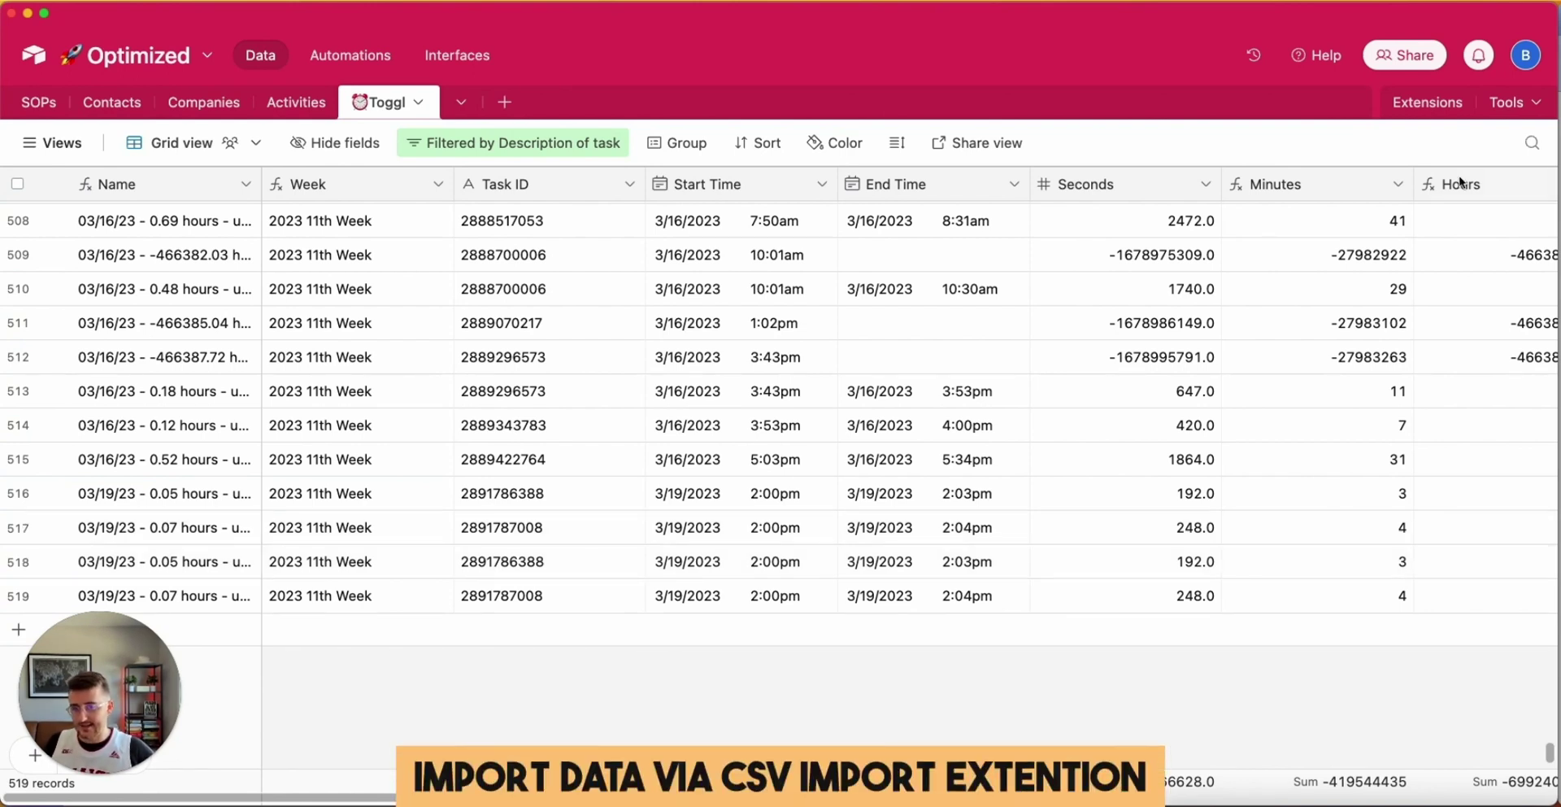
Add the CSV import extension from the marketplace to the Optimized base
{"action": "left_click", "coordinate": [1459, 102]}
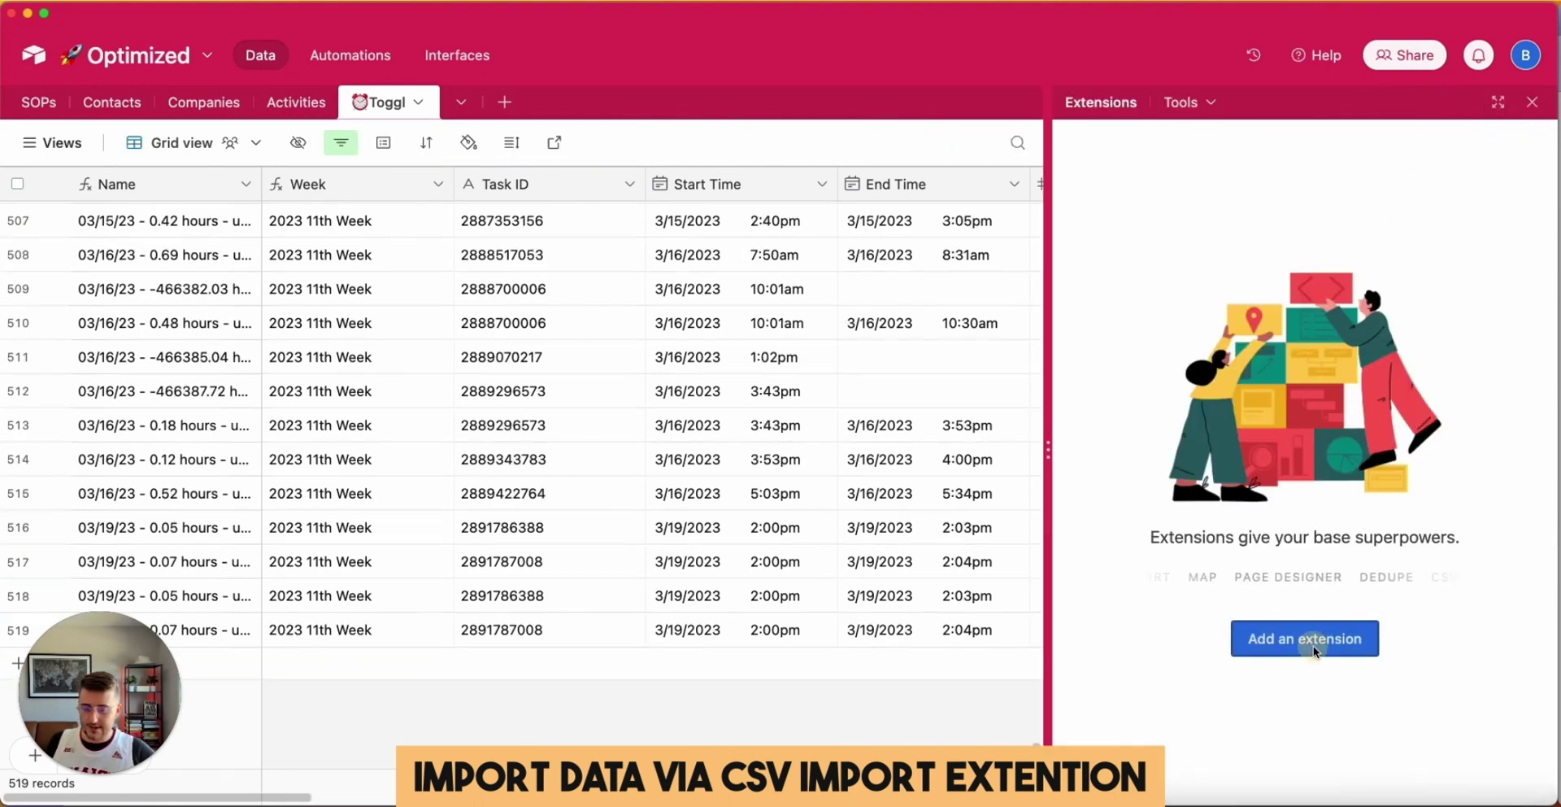
{"action": "left_click", "coordinate": [1314, 646]}
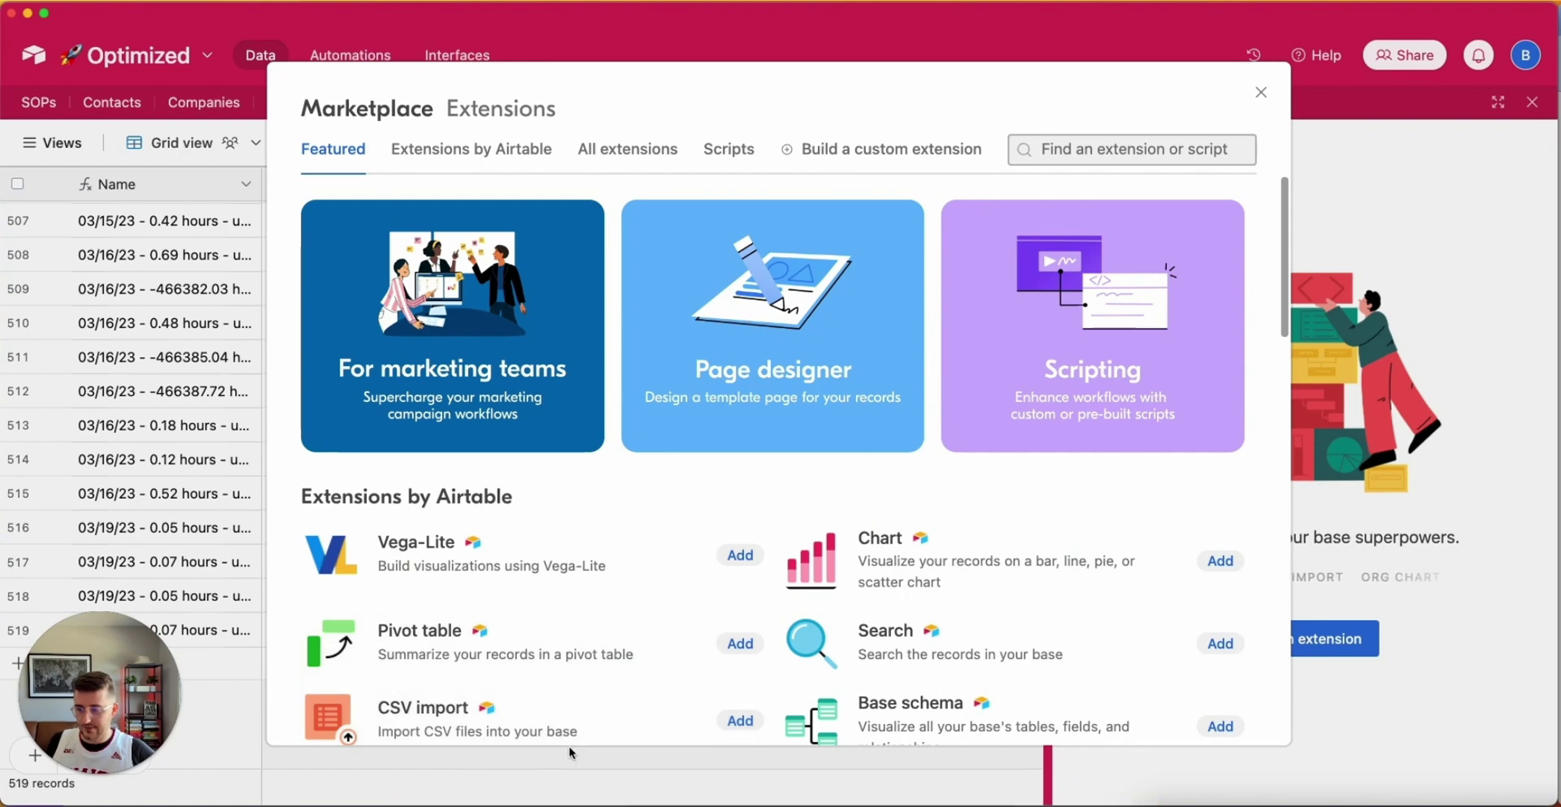
{"action": "left_click", "coordinate": [558, 708]}
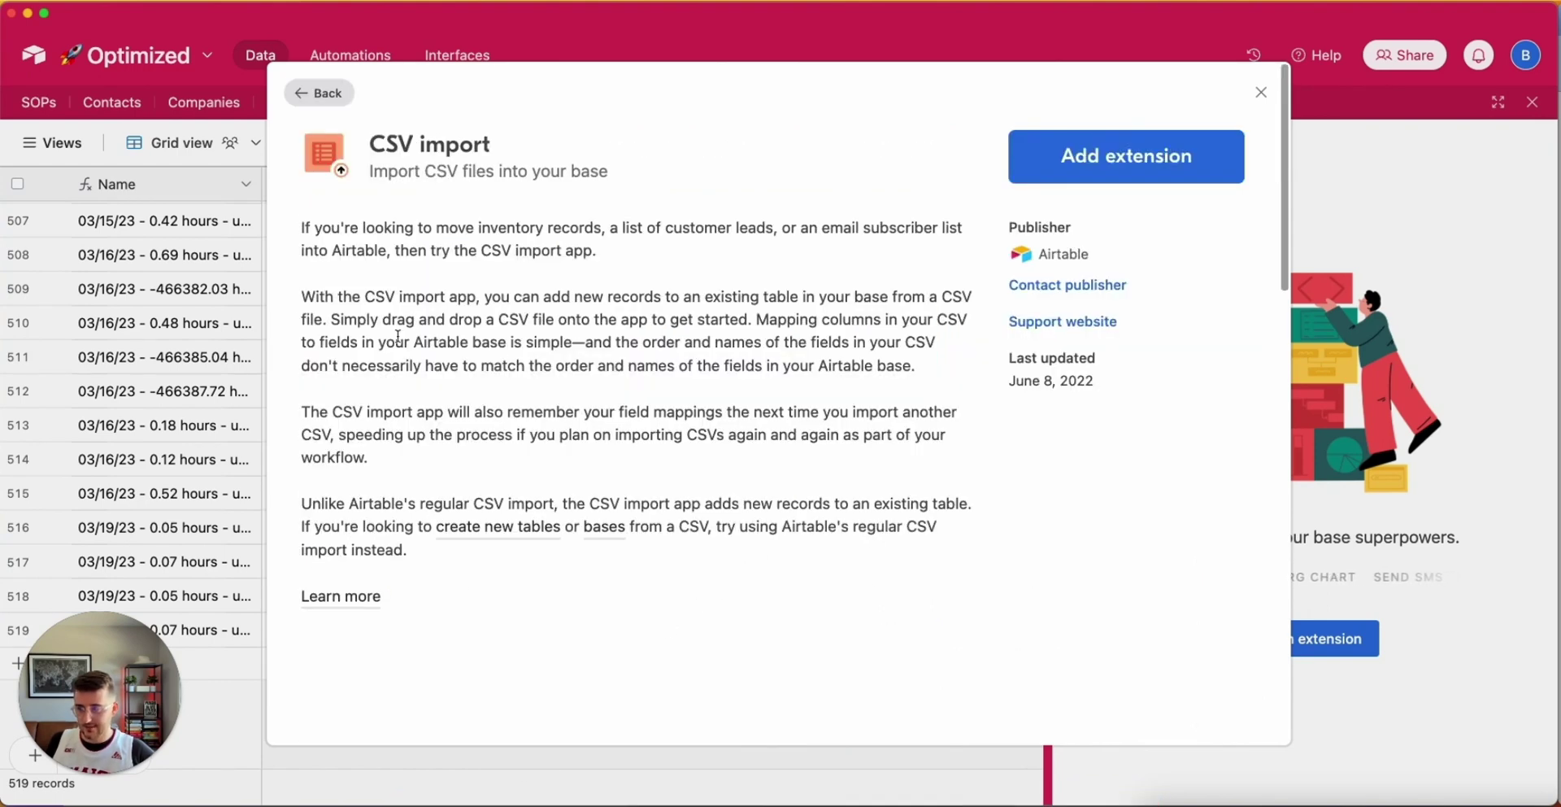
{"action": "left_click", "coordinate": [1091, 165]}
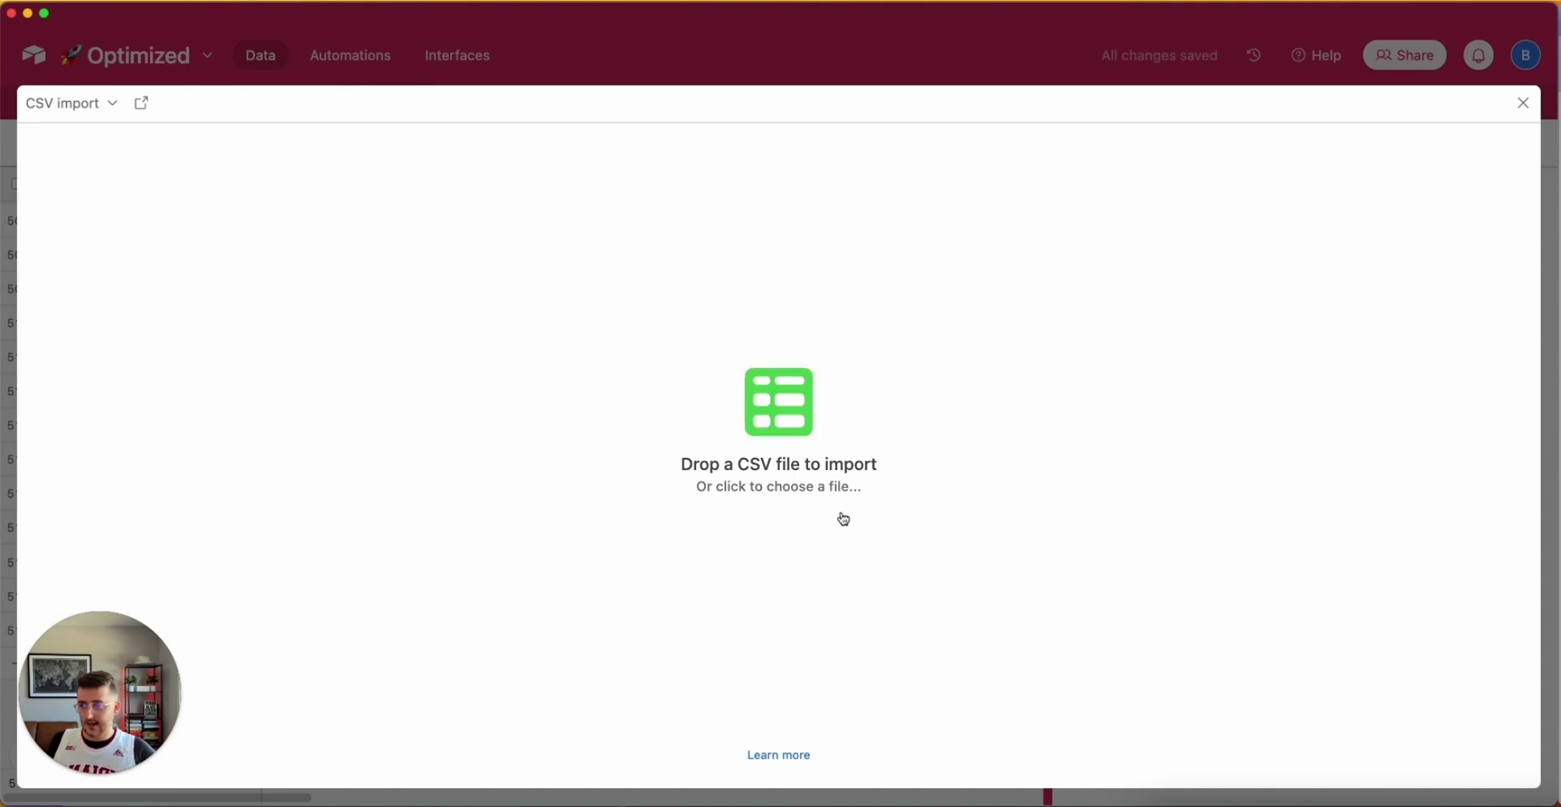
Load the exported Toggl CSV file into the CSV import extension in its expanded view
{"action": "left_click", "coordinate": [1523, 103]}
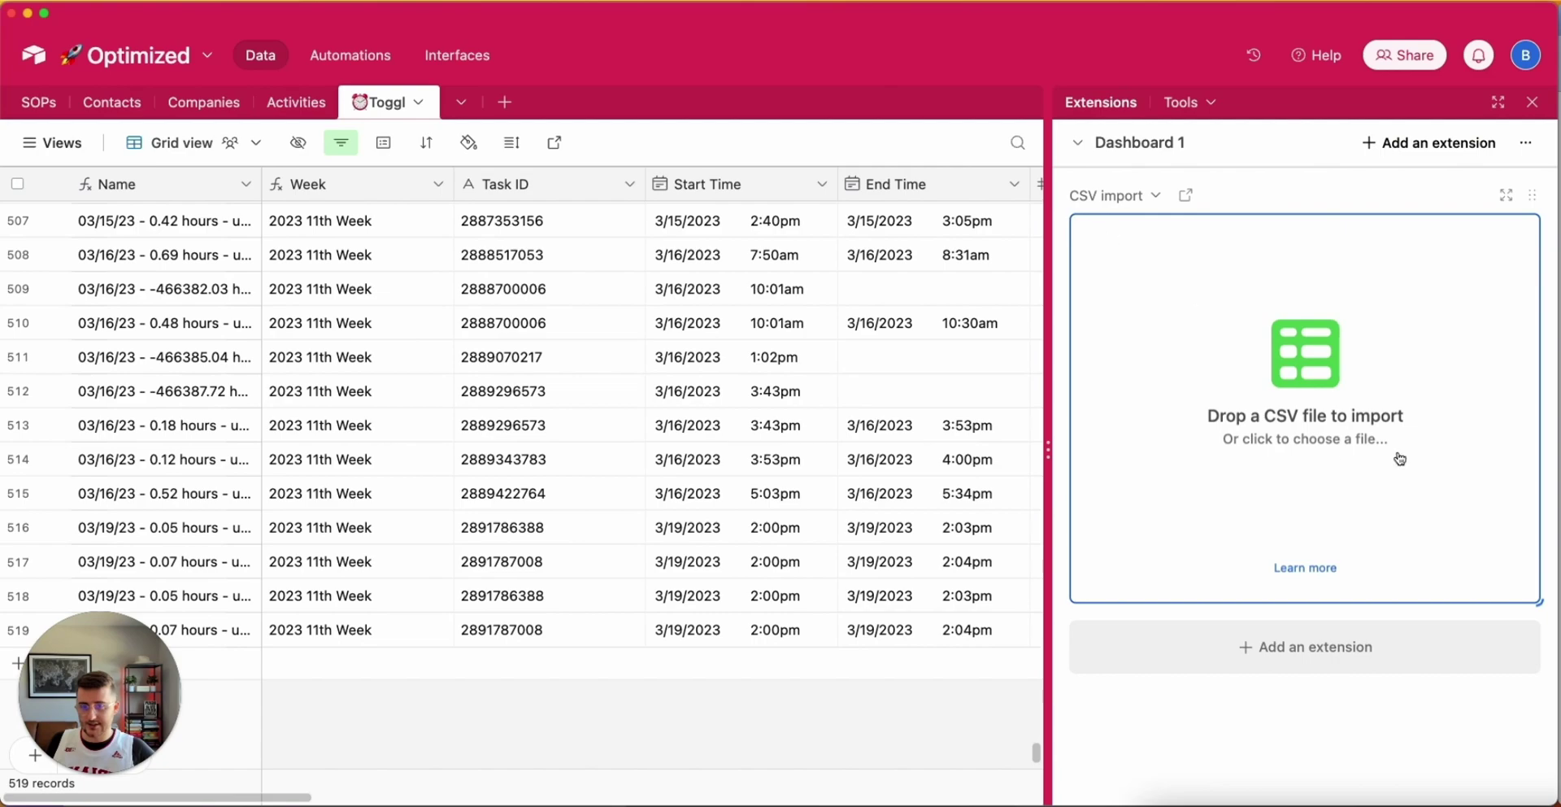
{"action": "left_click", "coordinate": [1506, 195]}
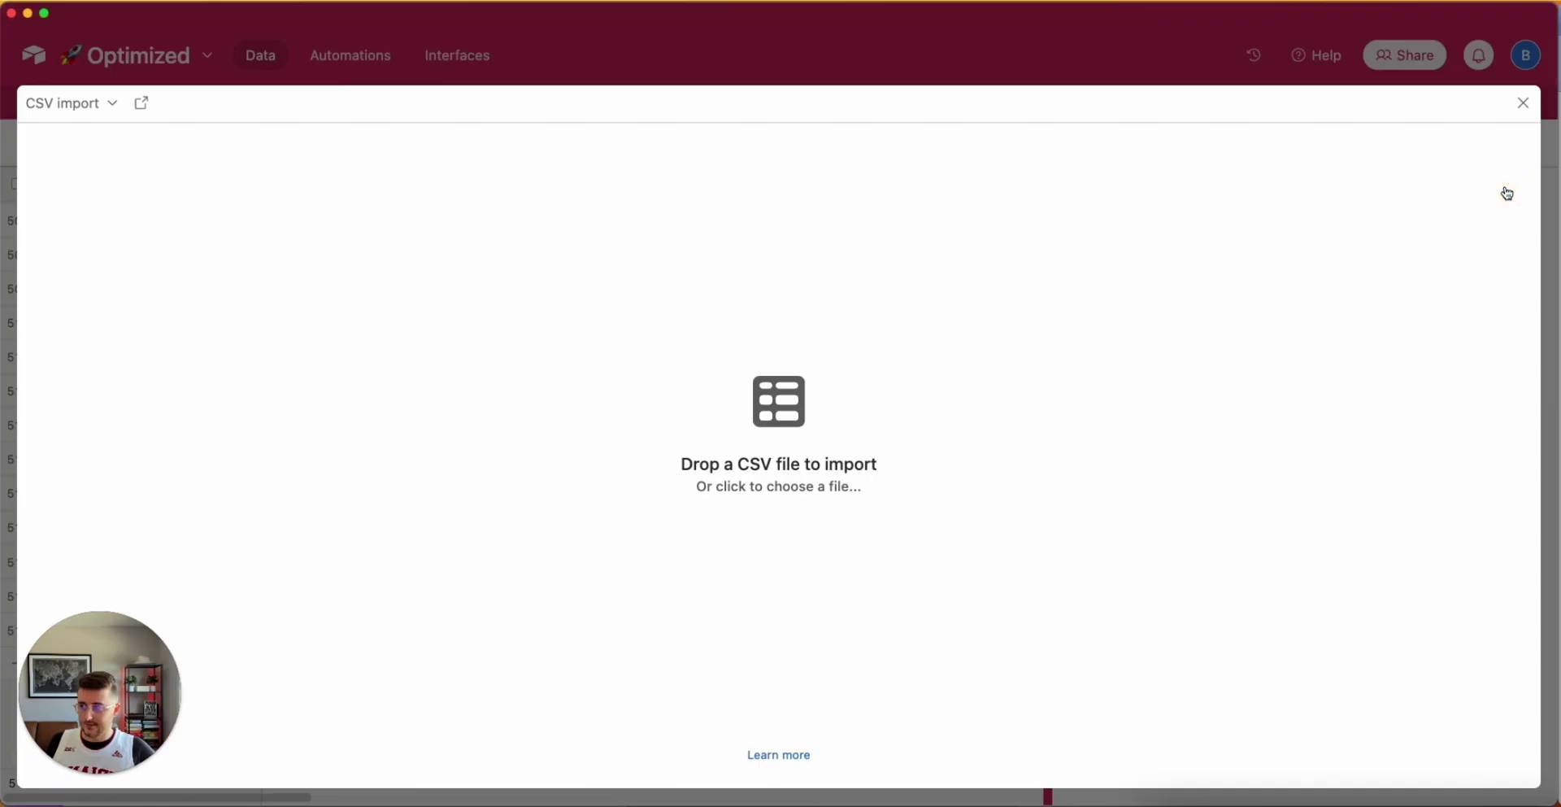
{"action": "left_click_drag", "start_coordinate": [1560, 506], "coordinate": [1522, 456]}
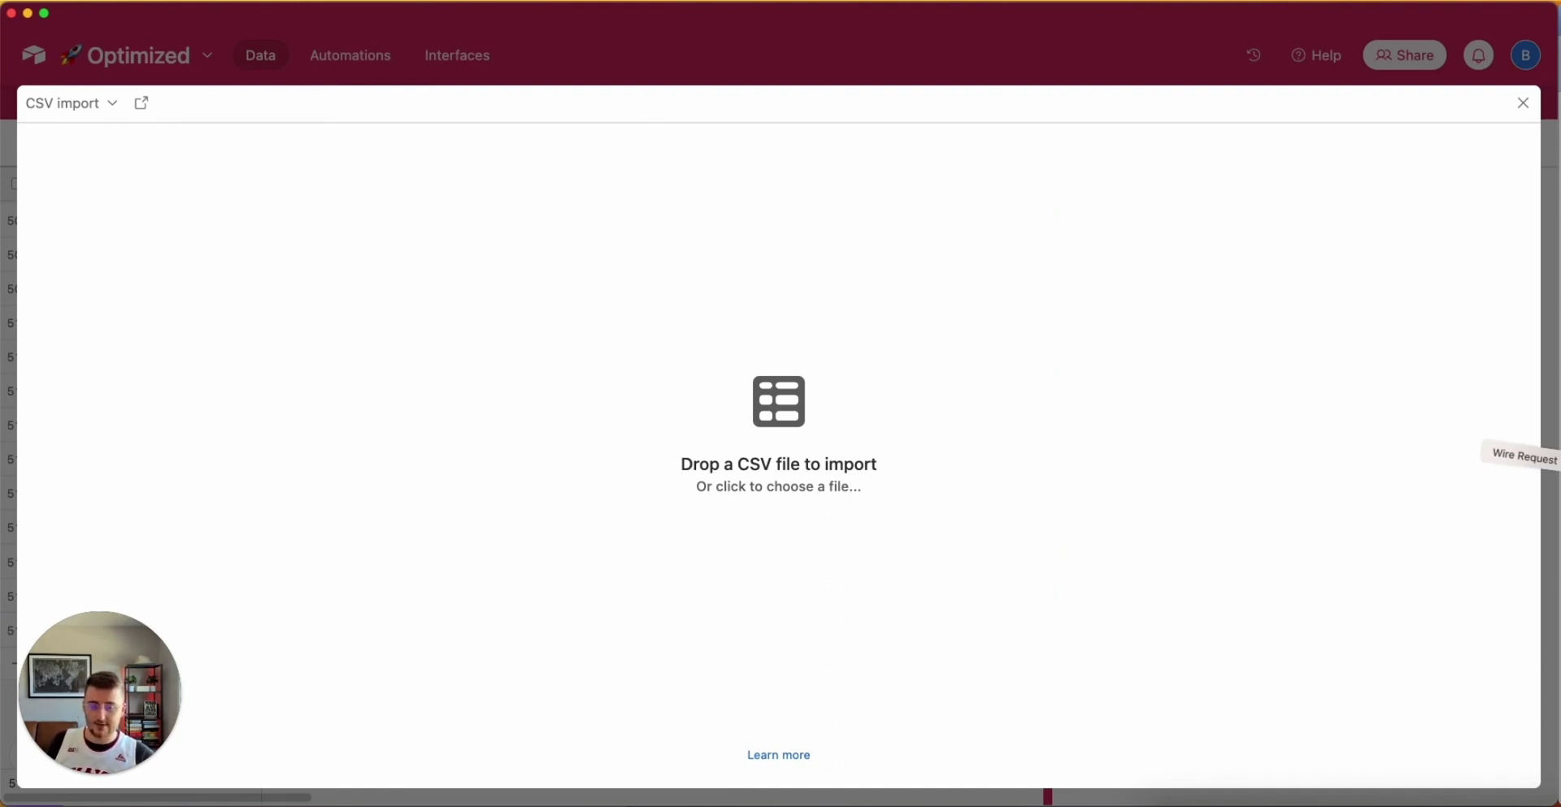
{"action": "left_click_drag", "start_coordinate": [1522, 455], "coordinate": [782, 413]}
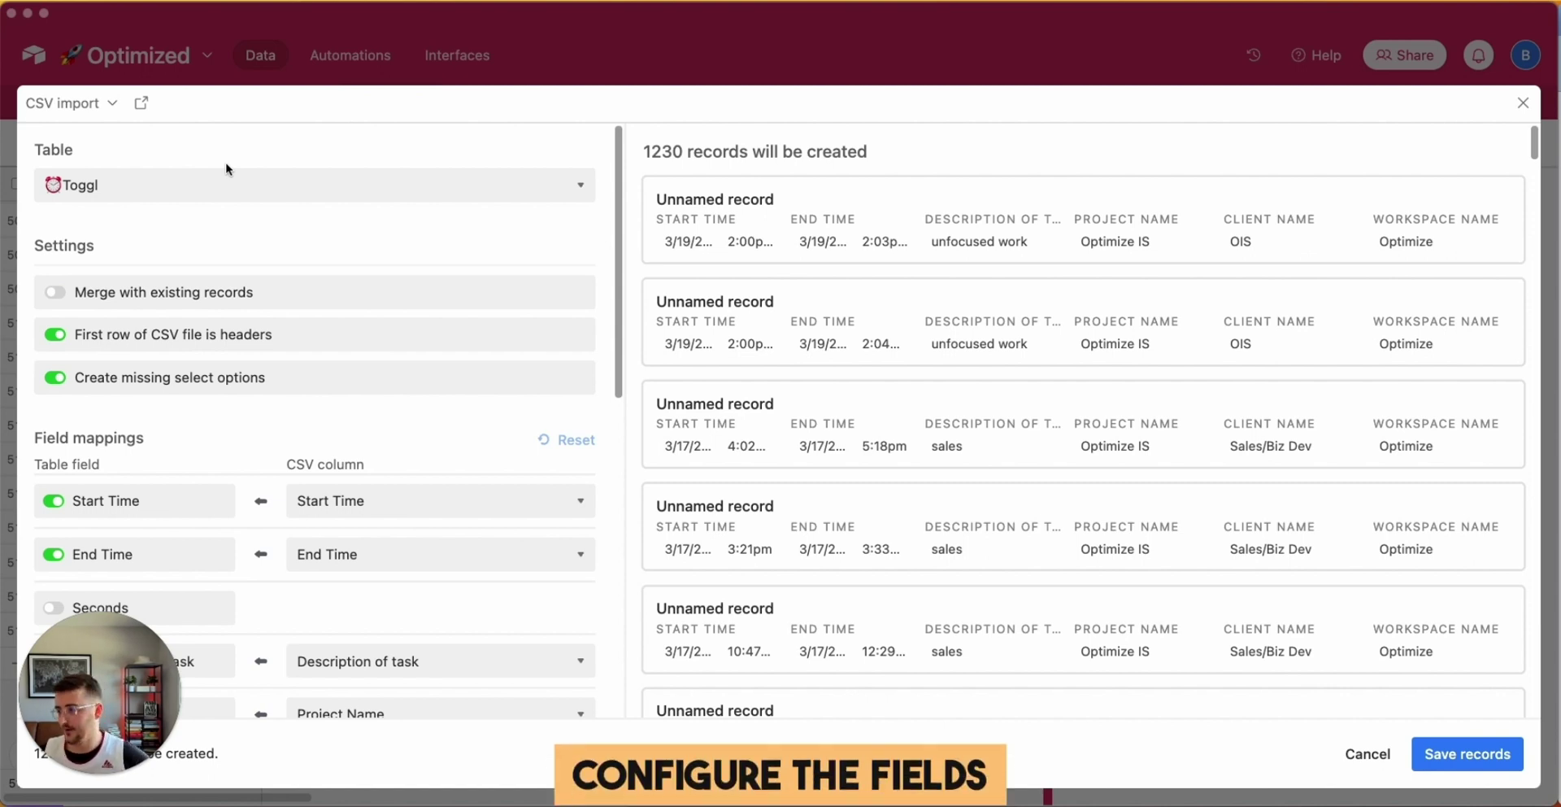
Include the Seconds field in the field mappings and map it to the Minutes CSV column
{"action": "scroll", "coordinate": [158, 507], "scroll_direction": "down", "scroll_amount": 4}
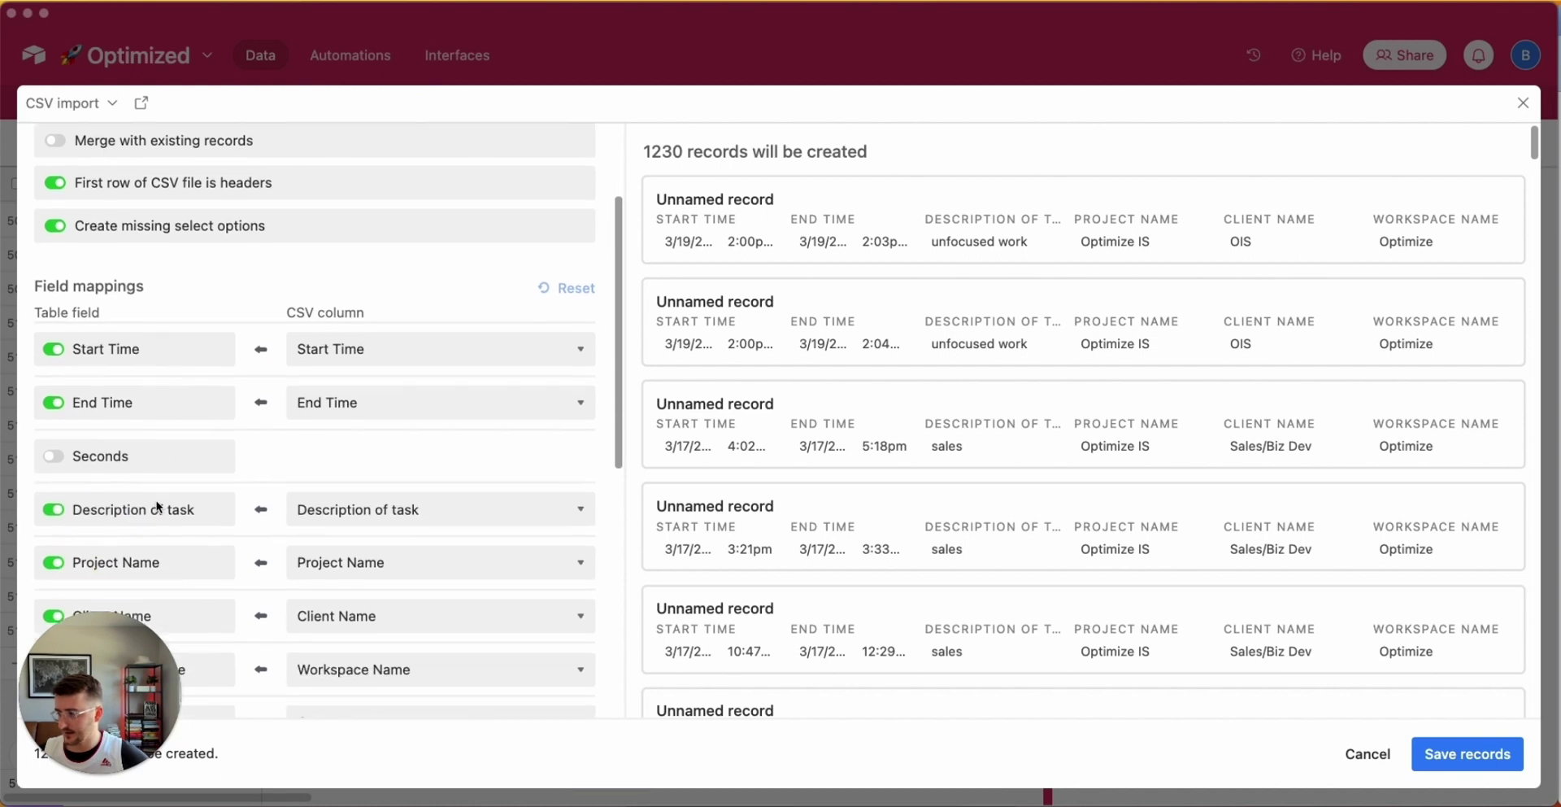
{"action": "scroll", "coordinate": [158, 506], "scroll_direction": "down", "scroll_amount": 3}
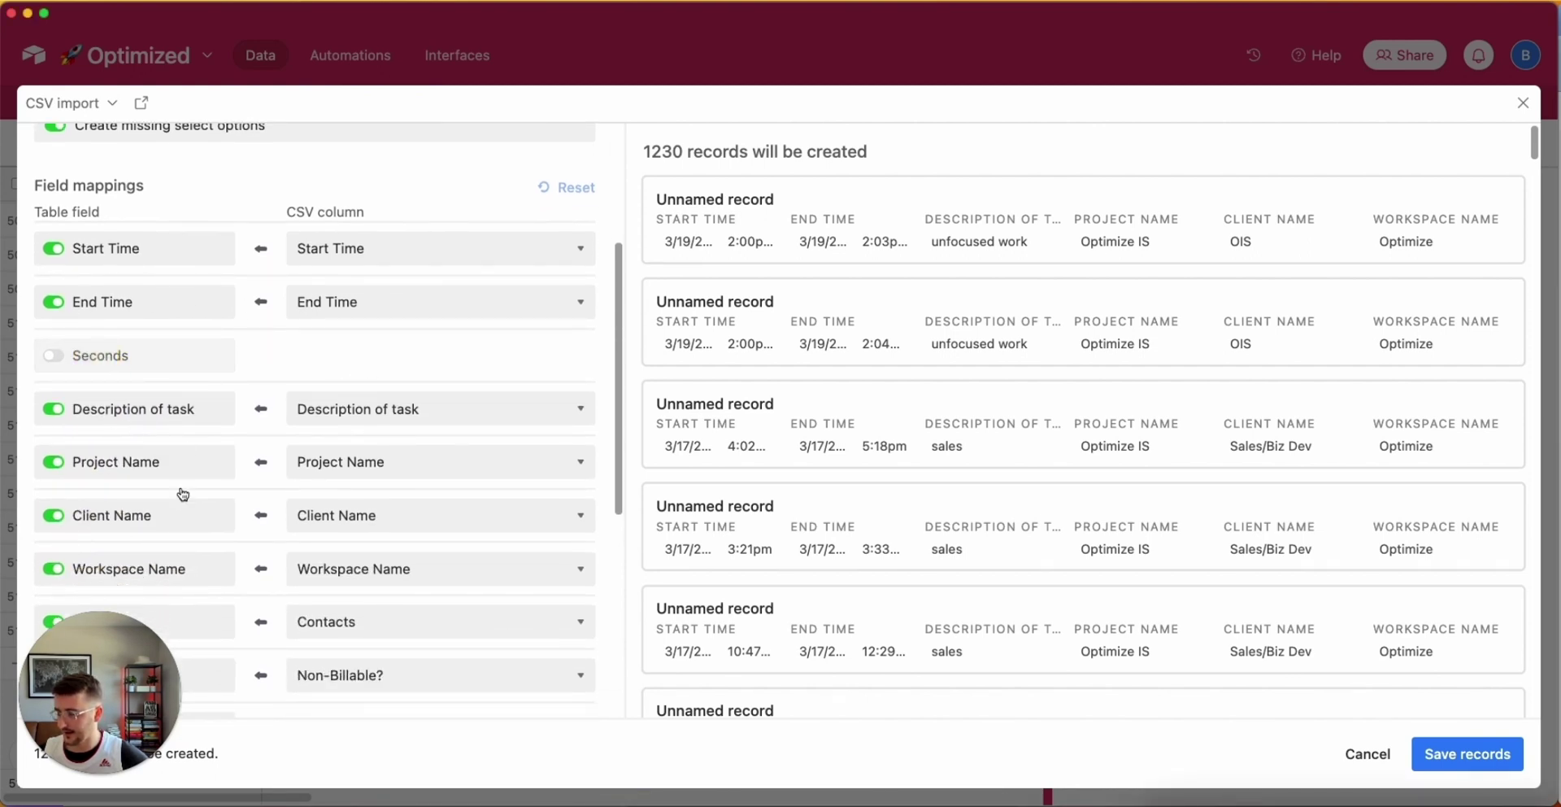
{"action": "left_click", "coordinate": [130, 355]}
{"action": "left_click", "coordinate": [372, 354]}
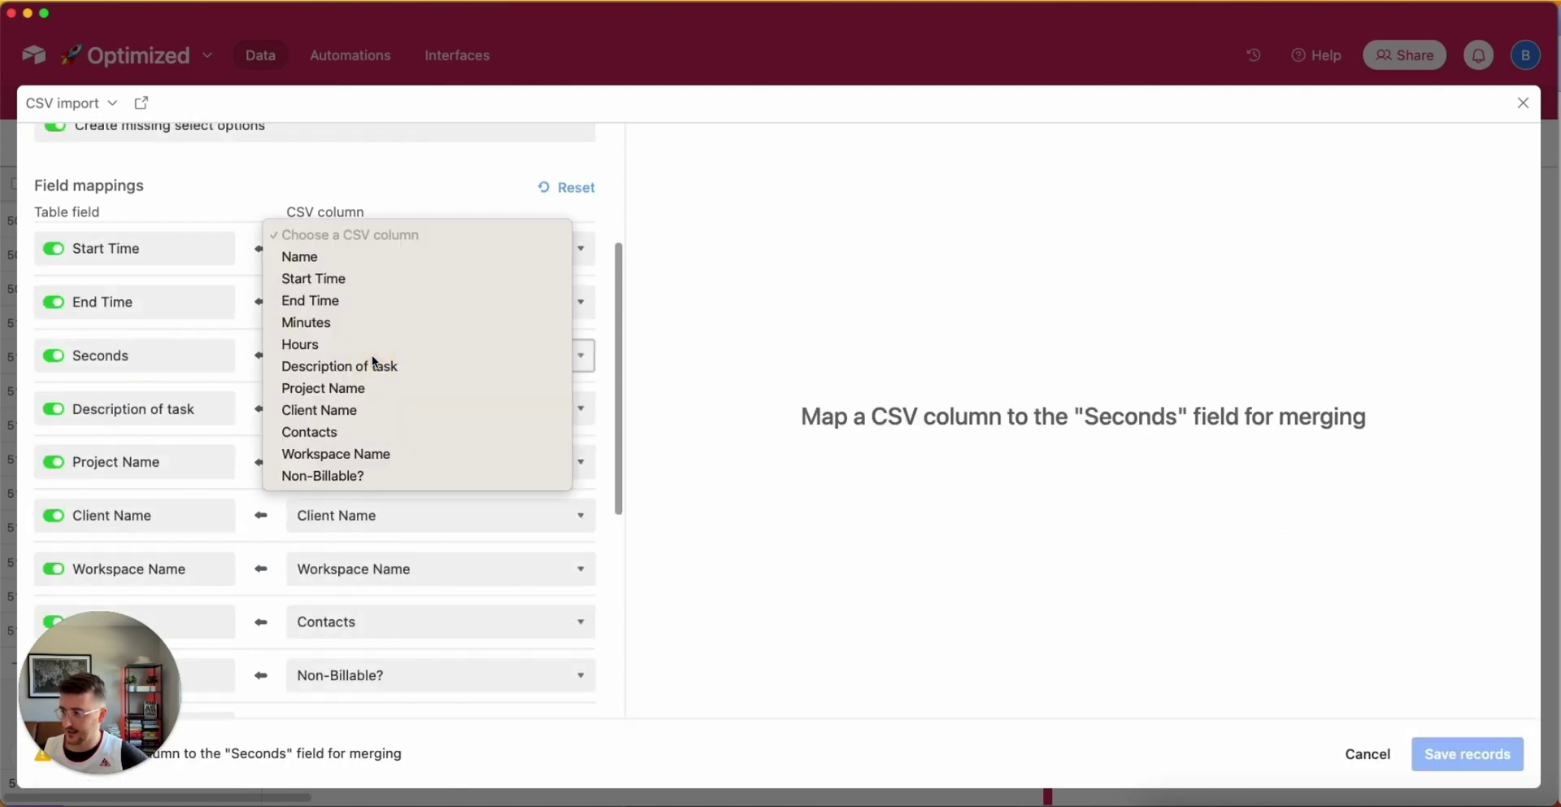
{"action": "left_click", "coordinate": [317, 323]}
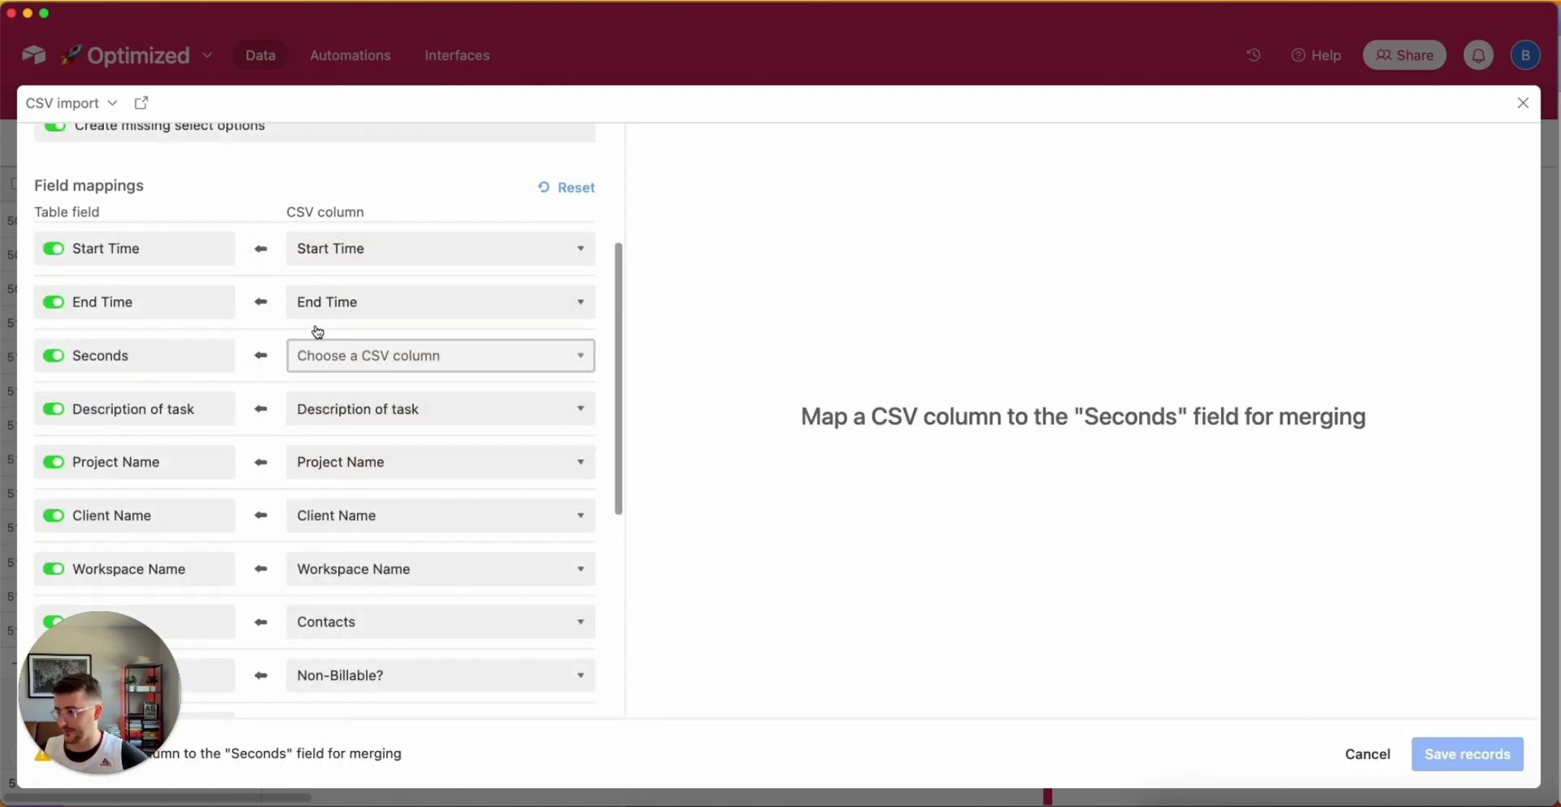
{"action": "scroll", "coordinate": [281, 354], "scroll_direction": "down", "scroll_amount": 2}
{"action": "scroll", "coordinate": [280, 354], "scroll_direction": "down", "scroll_amount": 5}
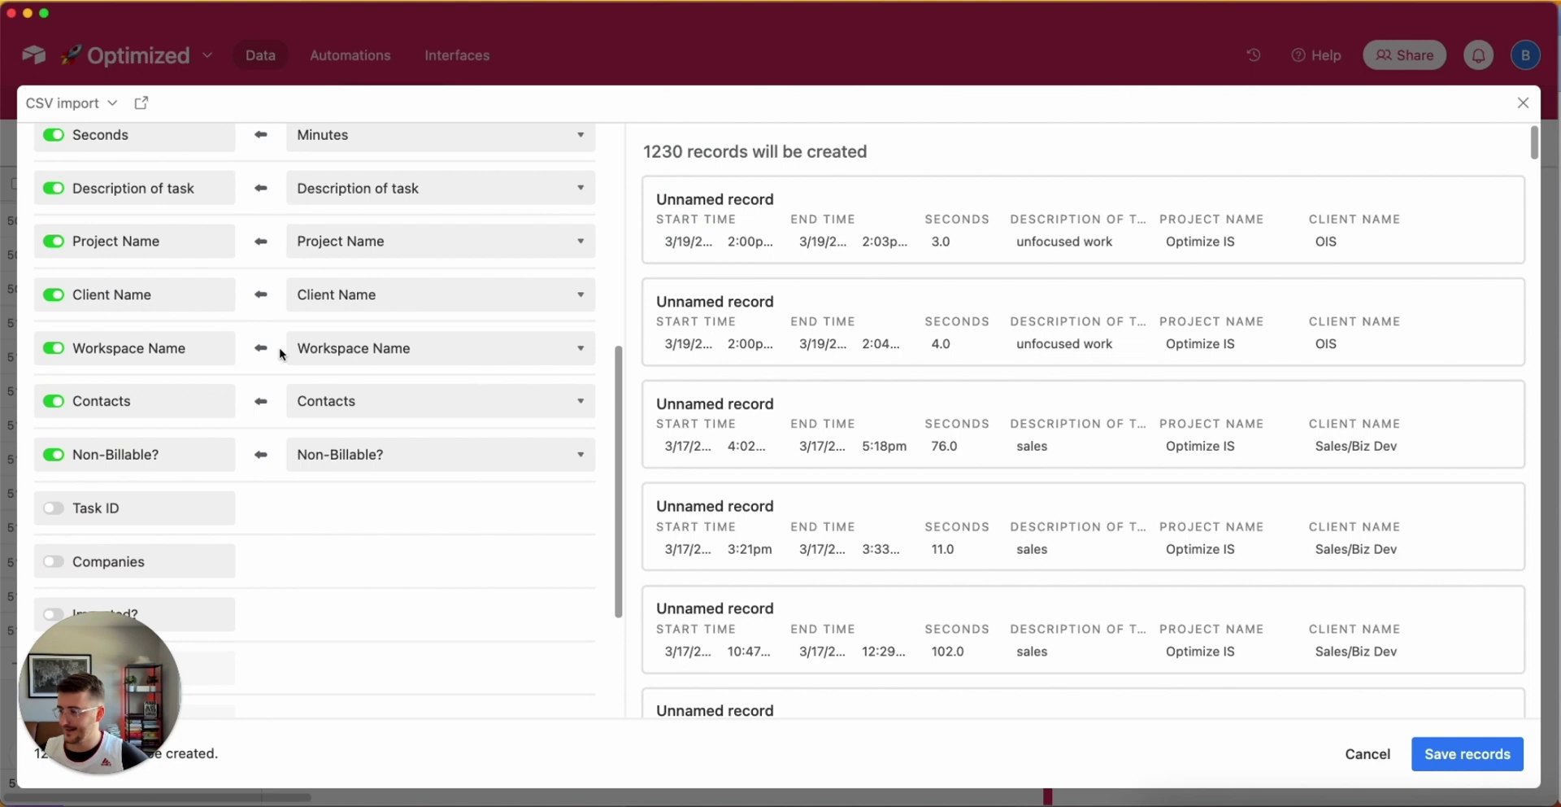
{"action": "left_click", "coordinate": [182, 303]}
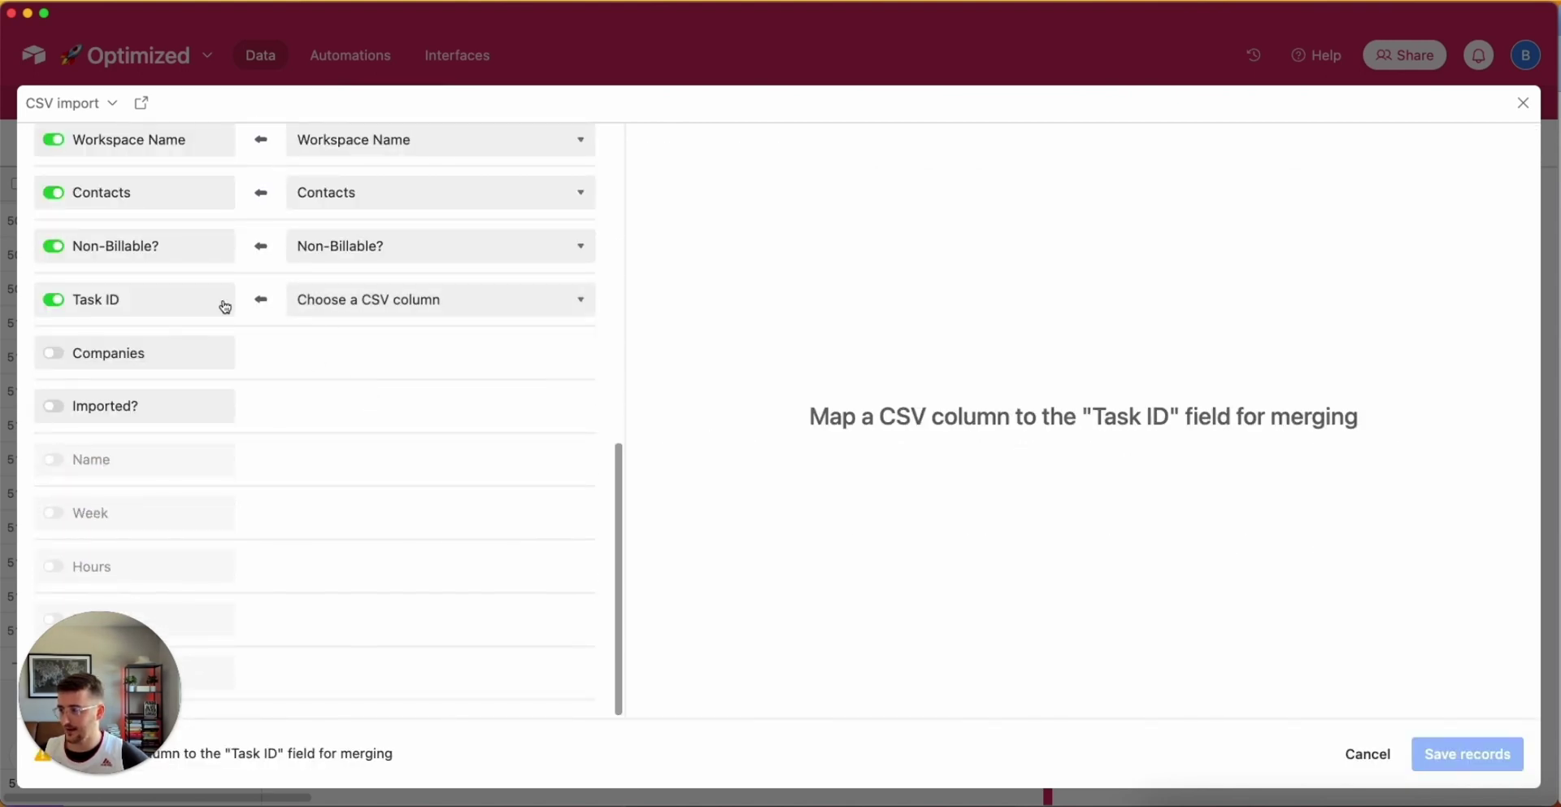
{"action": "left_click", "coordinate": [193, 306]}
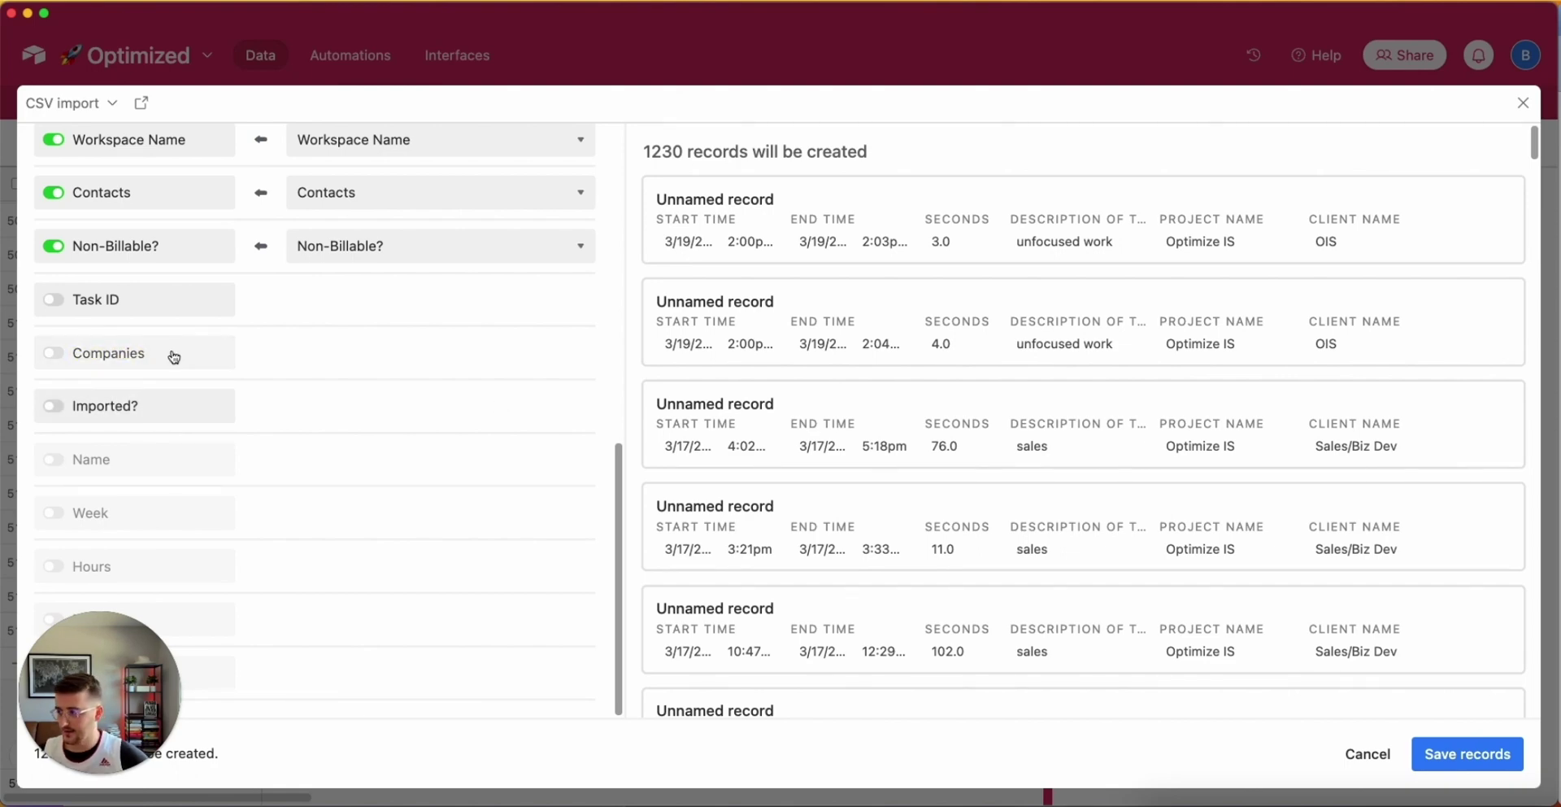
Include the Companies field in the field mappings and map it to the Project Name CSV column
{"action": "left_click", "coordinate": [115, 352]}
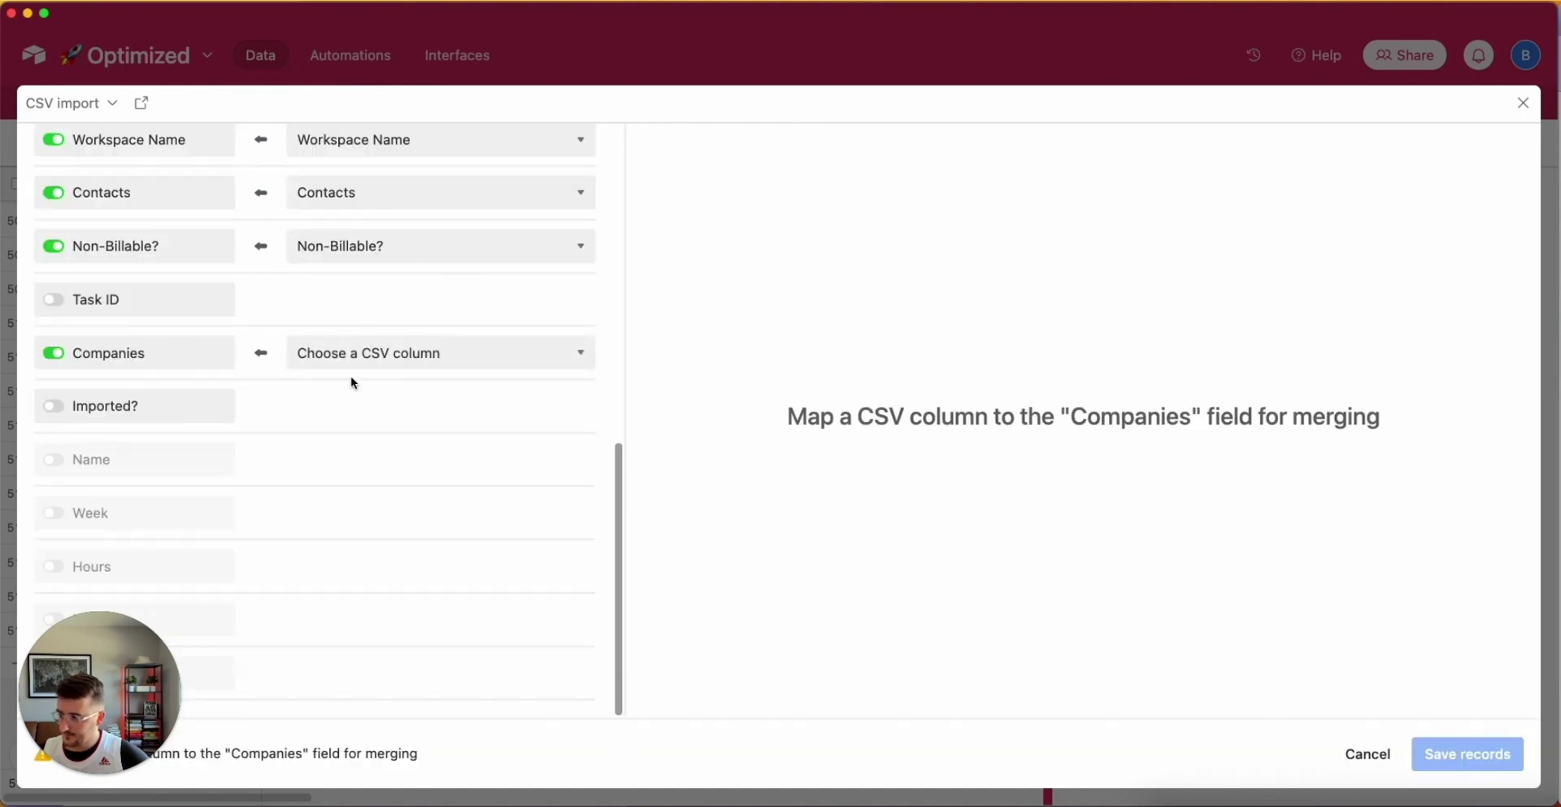
{"action": "left_click", "coordinate": [348, 356]}
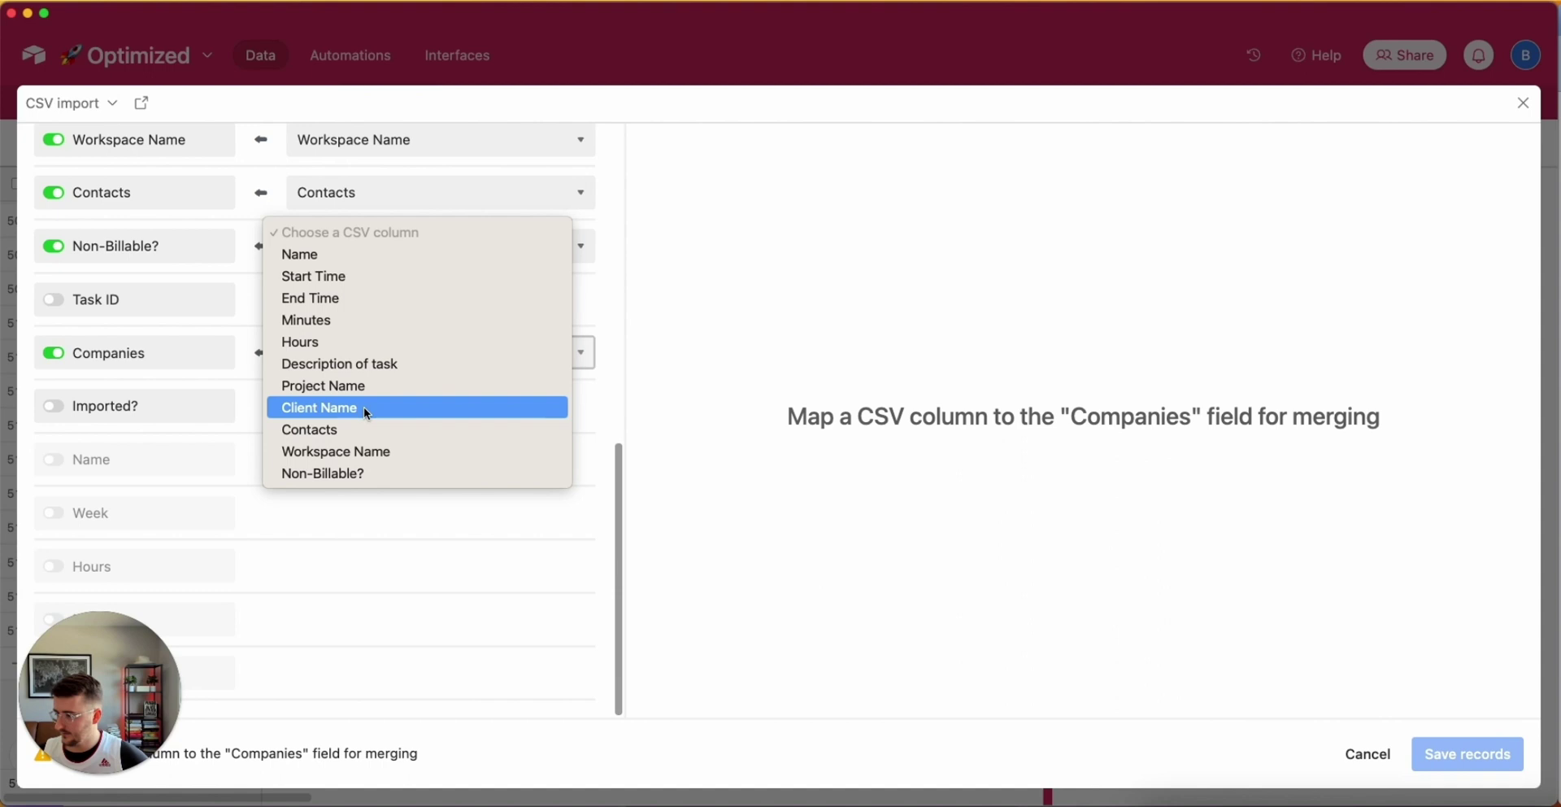
{"action": "left_click", "coordinate": [352, 392]}
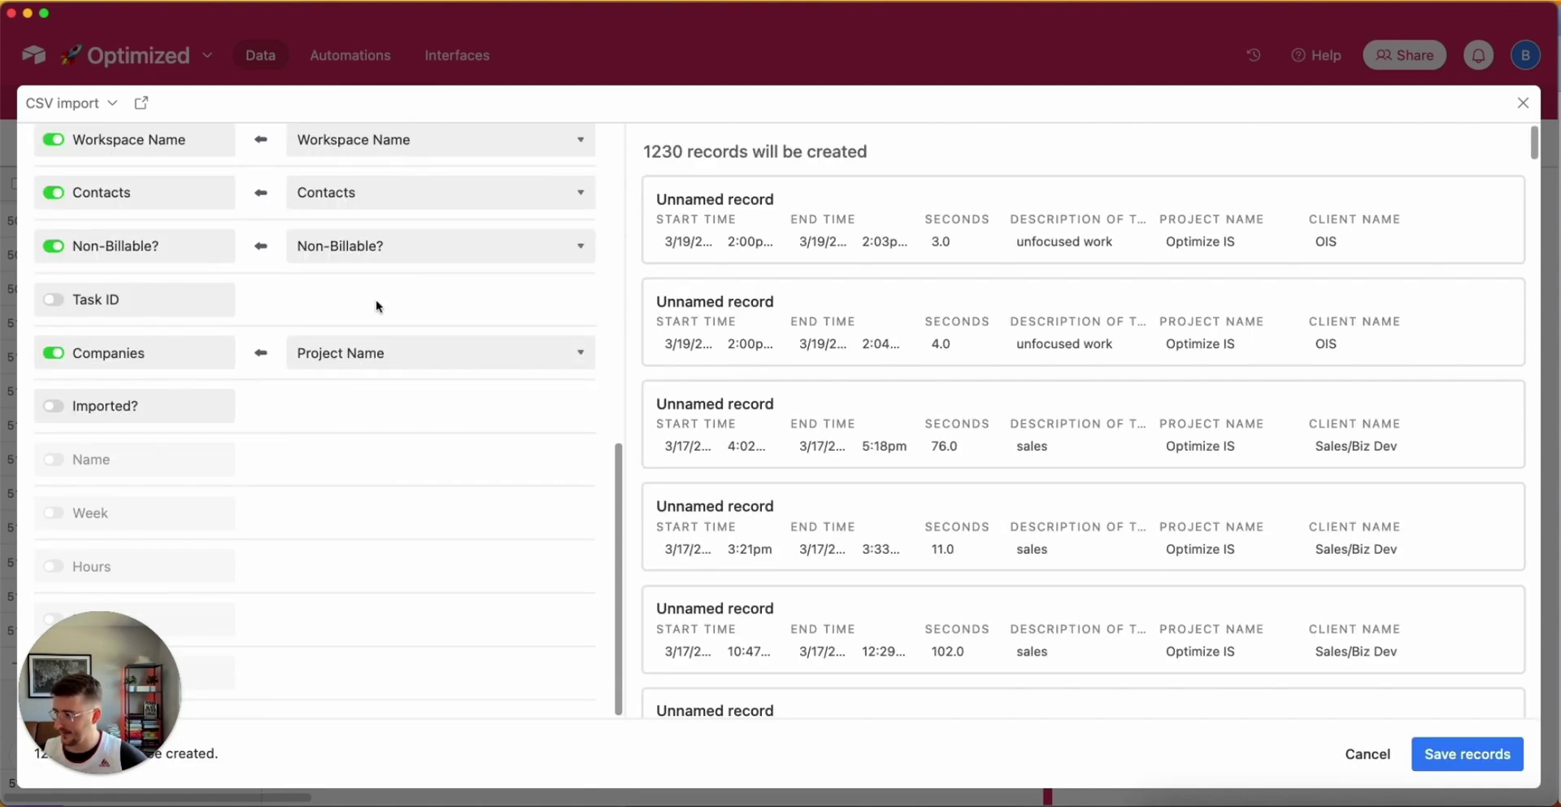
Review the import settings and the mapping of each table field to its CSV column
{"action": "scroll", "coordinate": [376, 306], "scroll_direction": "up", "scroll_amount": 2}
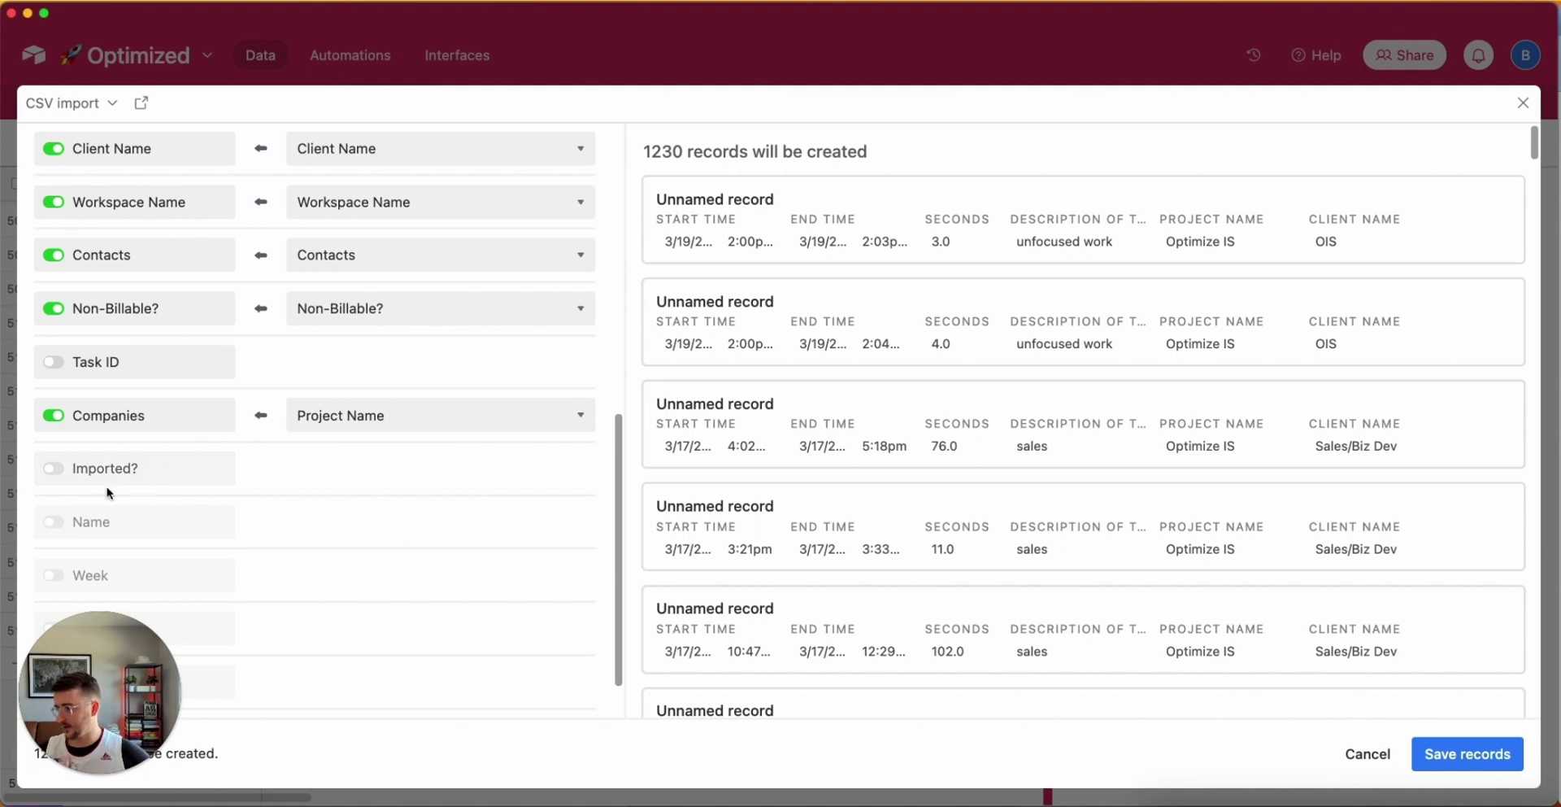
{"action": "scroll", "coordinate": [114, 492], "scroll_direction": "up", "scroll_amount": 10}
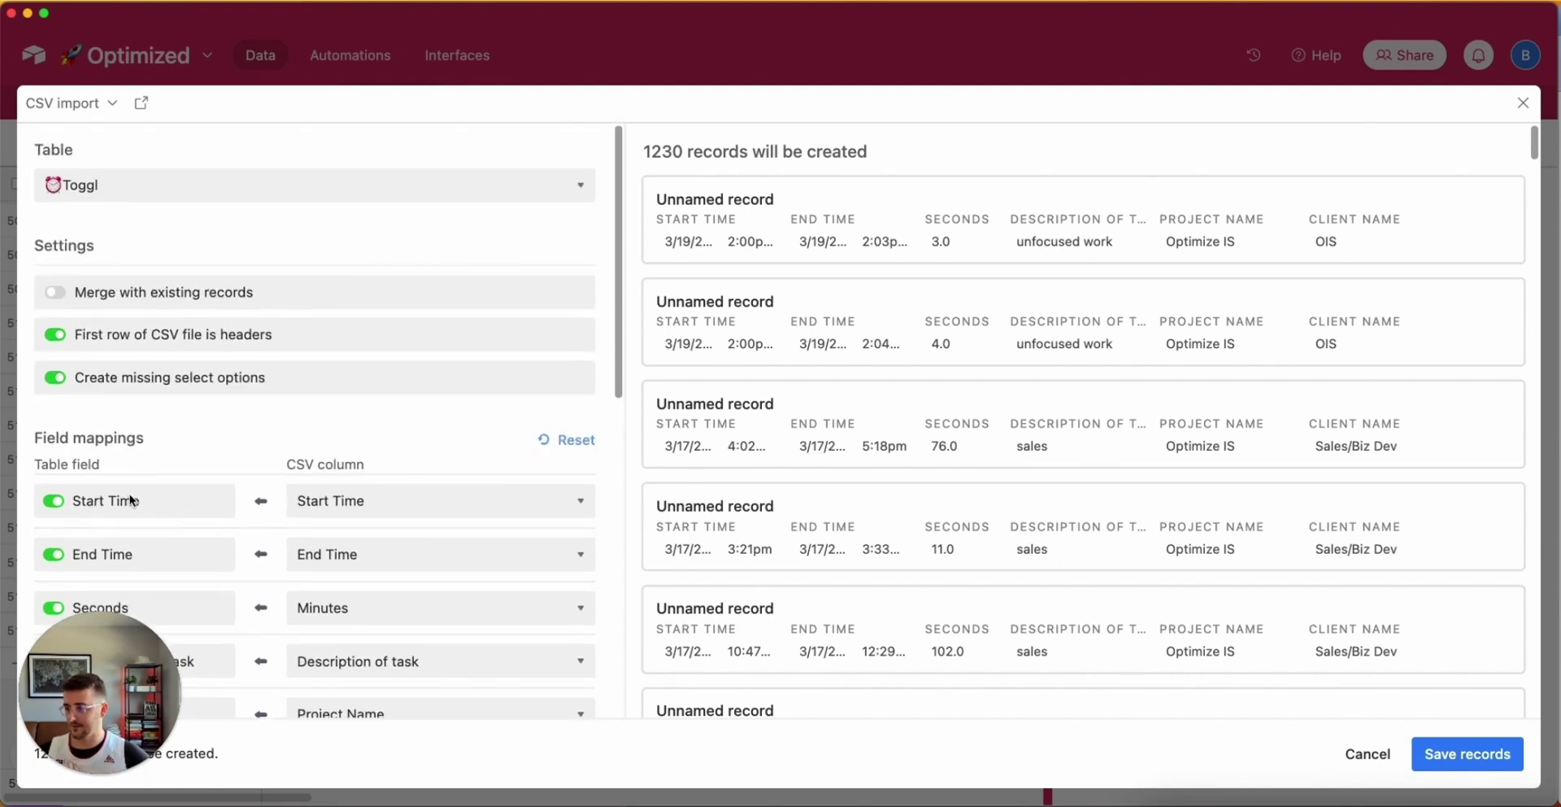
{"action": "scroll", "coordinate": [130, 500], "scroll_direction": "down", "scroll_amount": 1}
{"action": "scroll", "coordinate": [122, 325], "scroll_direction": "up", "scroll_amount": 1}
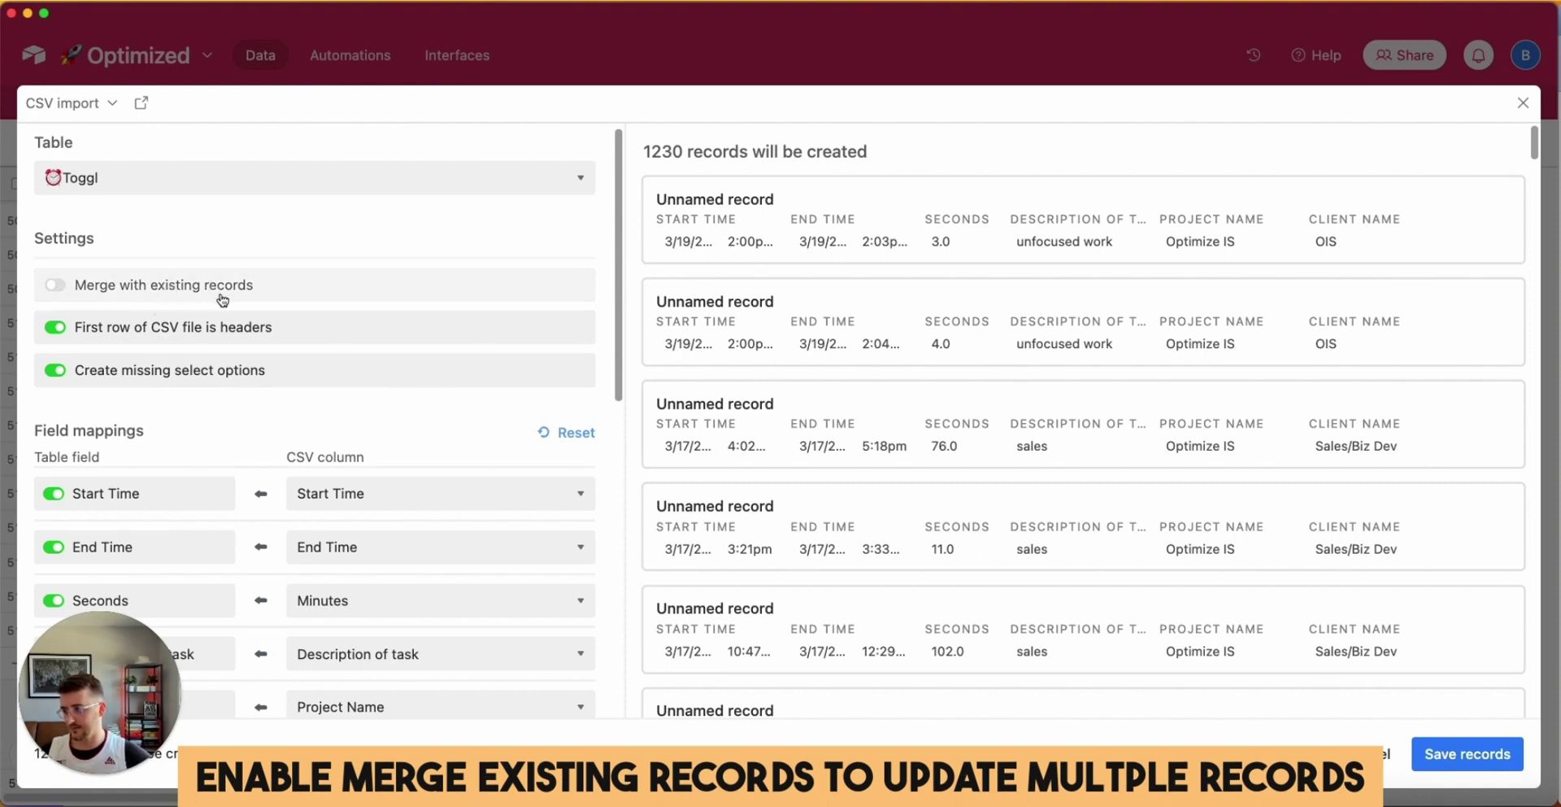
{"action": "scroll", "coordinate": [268, 366], "scroll_direction": "down", "scroll_amount": 5}
{"action": "scroll", "coordinate": [269, 374], "scroll_direction": "up", "scroll_amount": 1}
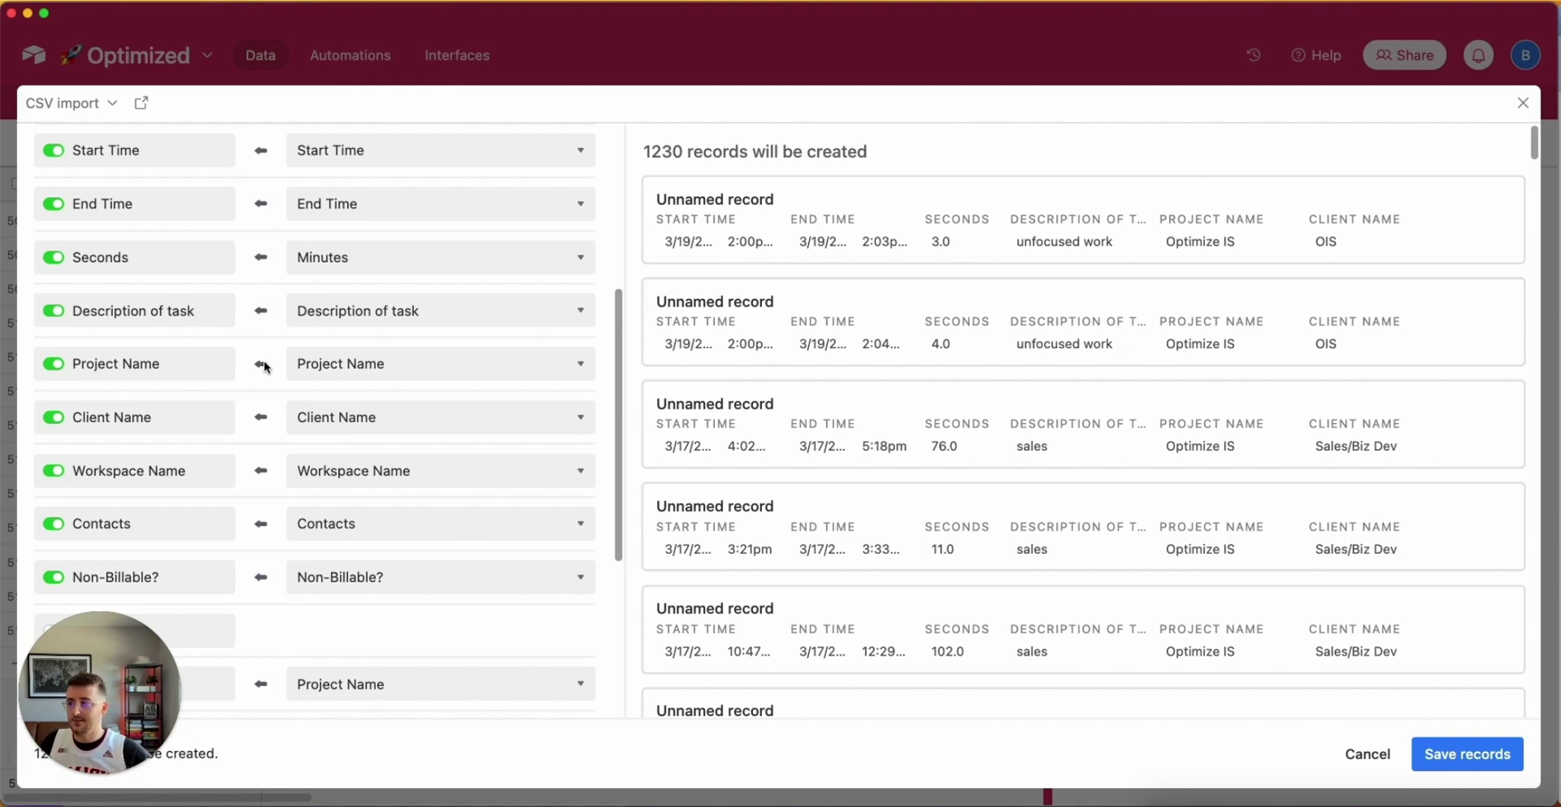
Try merging with existing records using Task ID as the merge field, and turn merging off again
{"action": "scroll", "coordinate": [265, 367], "scroll_direction": "up", "scroll_amount": 5}
{"action": "left_click", "coordinate": [128, 291]}
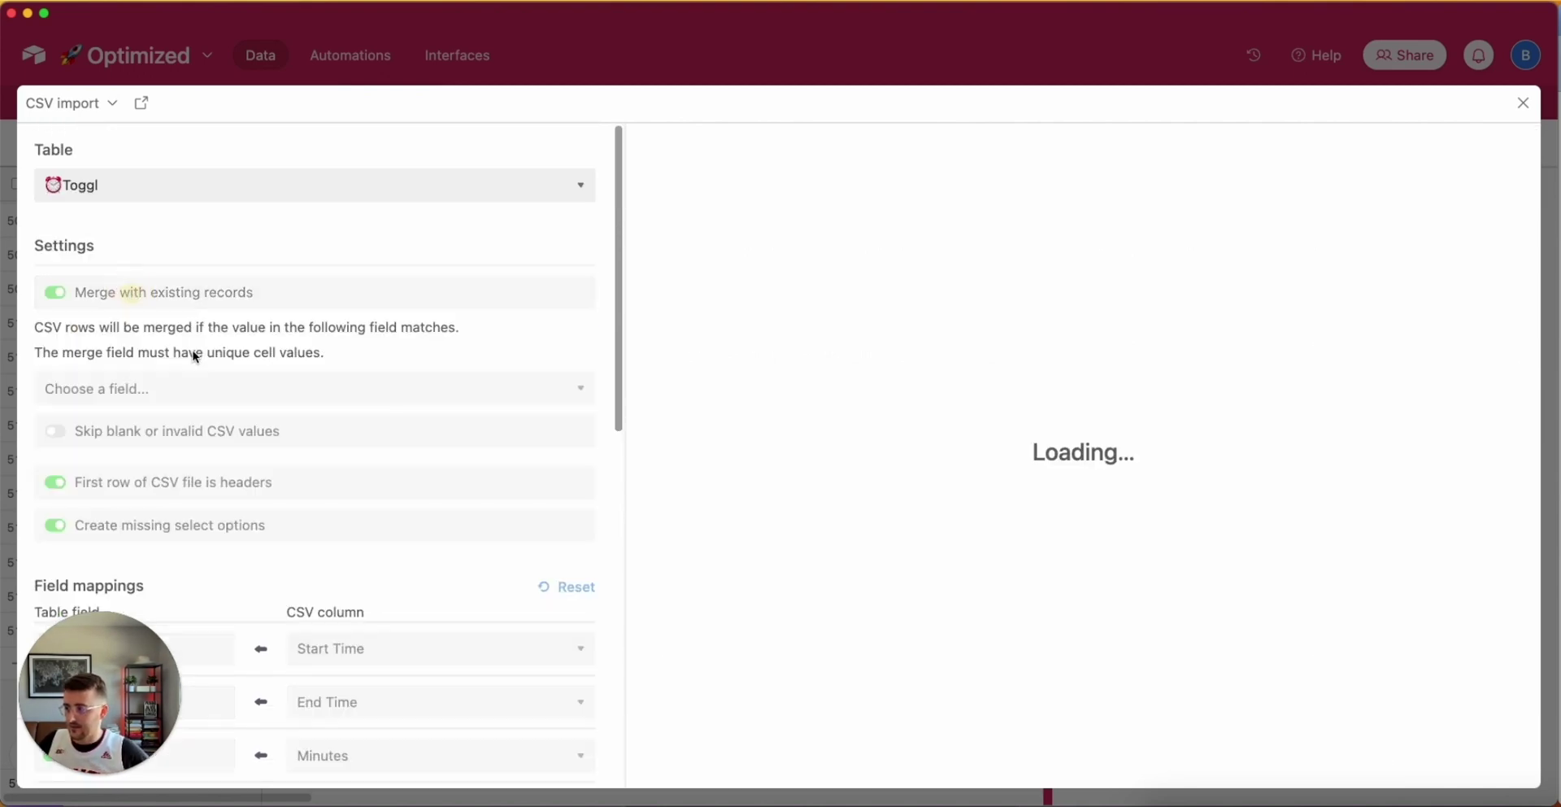
{"action": "left_click", "coordinate": [178, 395]}
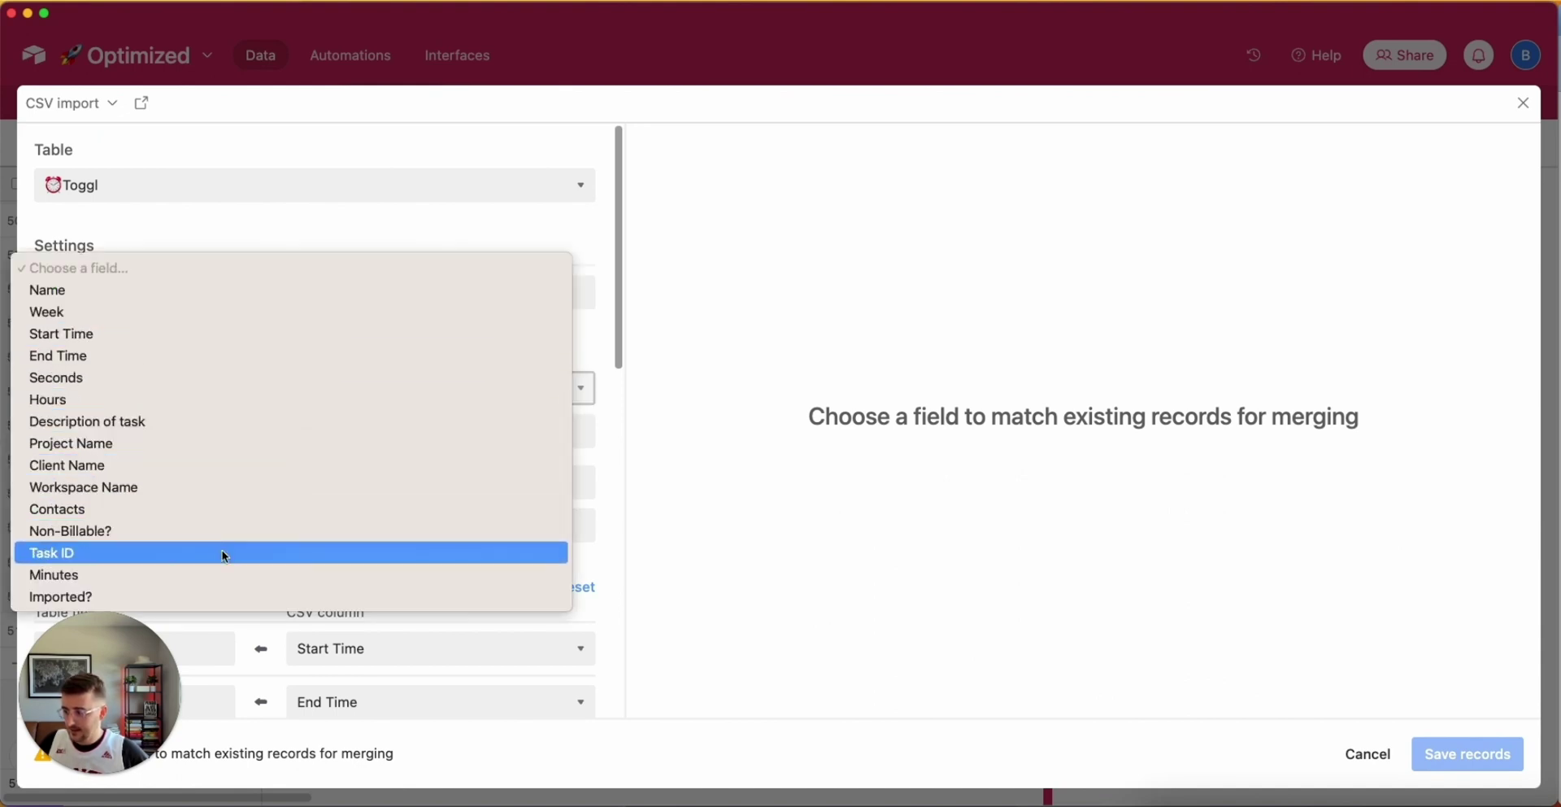
{"action": "left_click", "coordinate": [204, 559]}
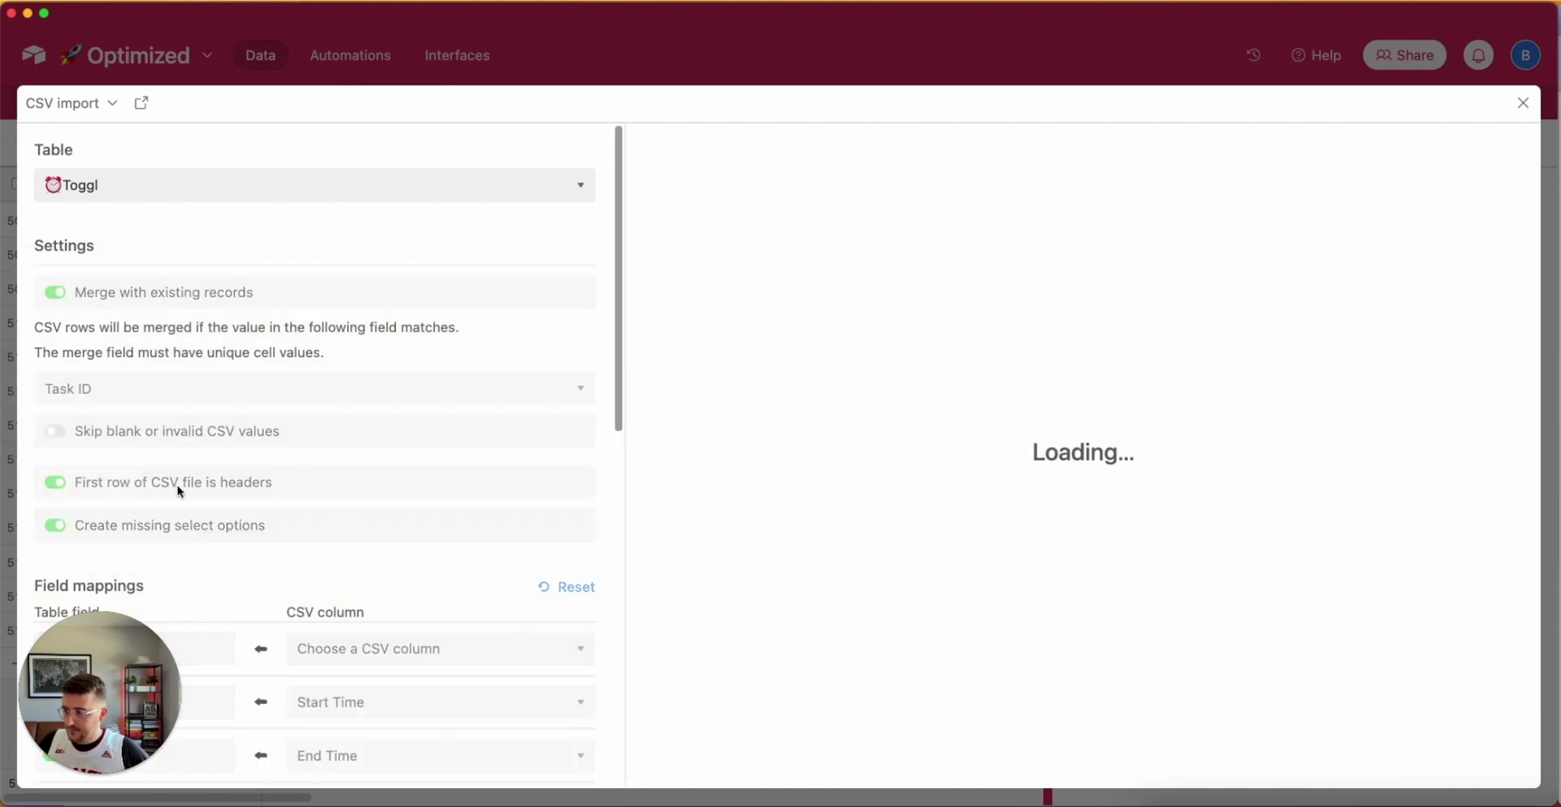
{"action": "left_click", "coordinate": [224, 310]}
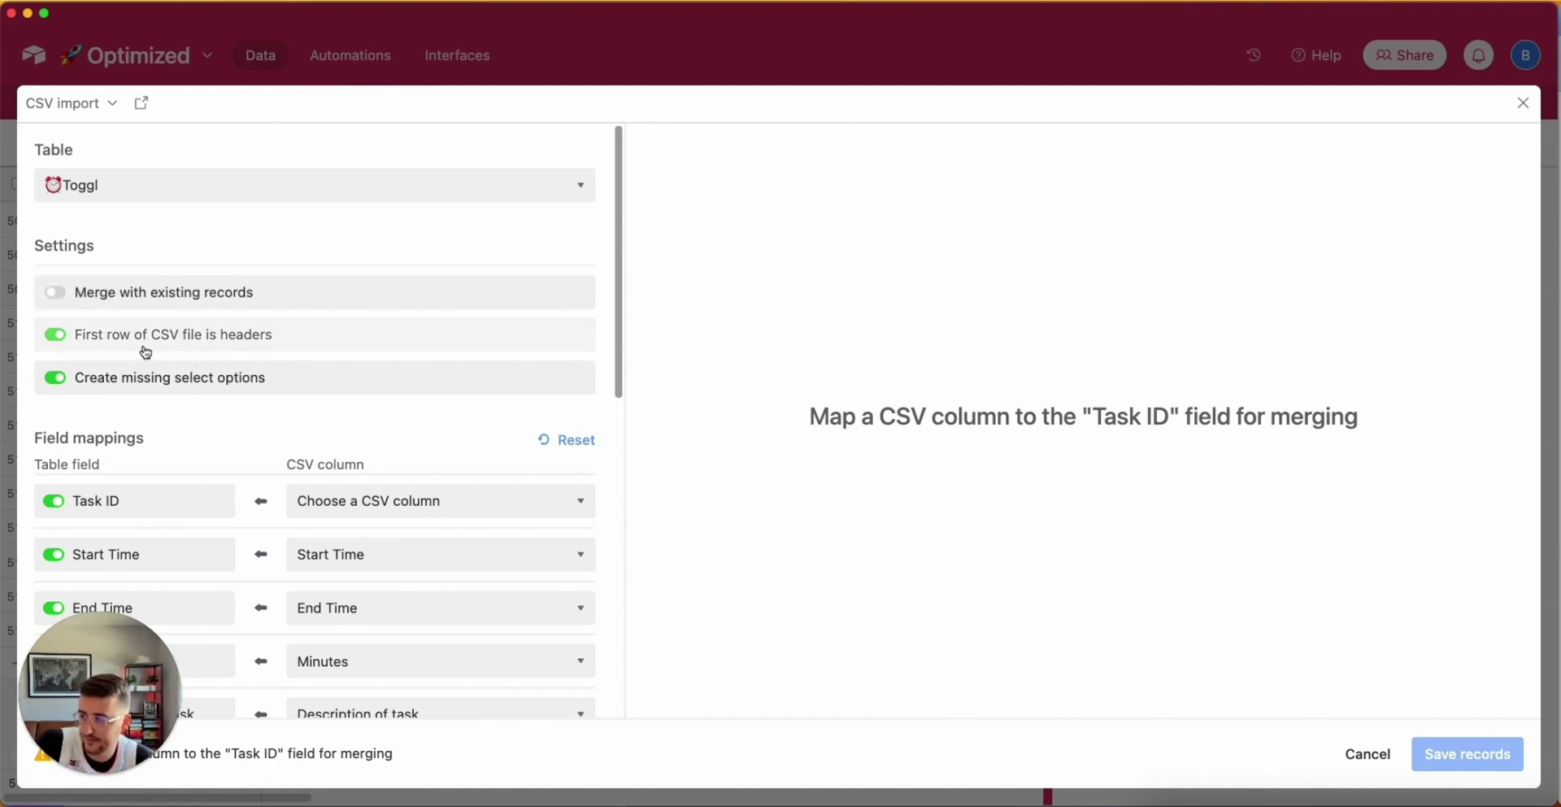
Check the field mappings and the available CSV columns for Task ID, and exclude Task ID from the import
{"action": "scroll", "coordinate": [134, 389], "scroll_direction": "down", "scroll_amount": 2}
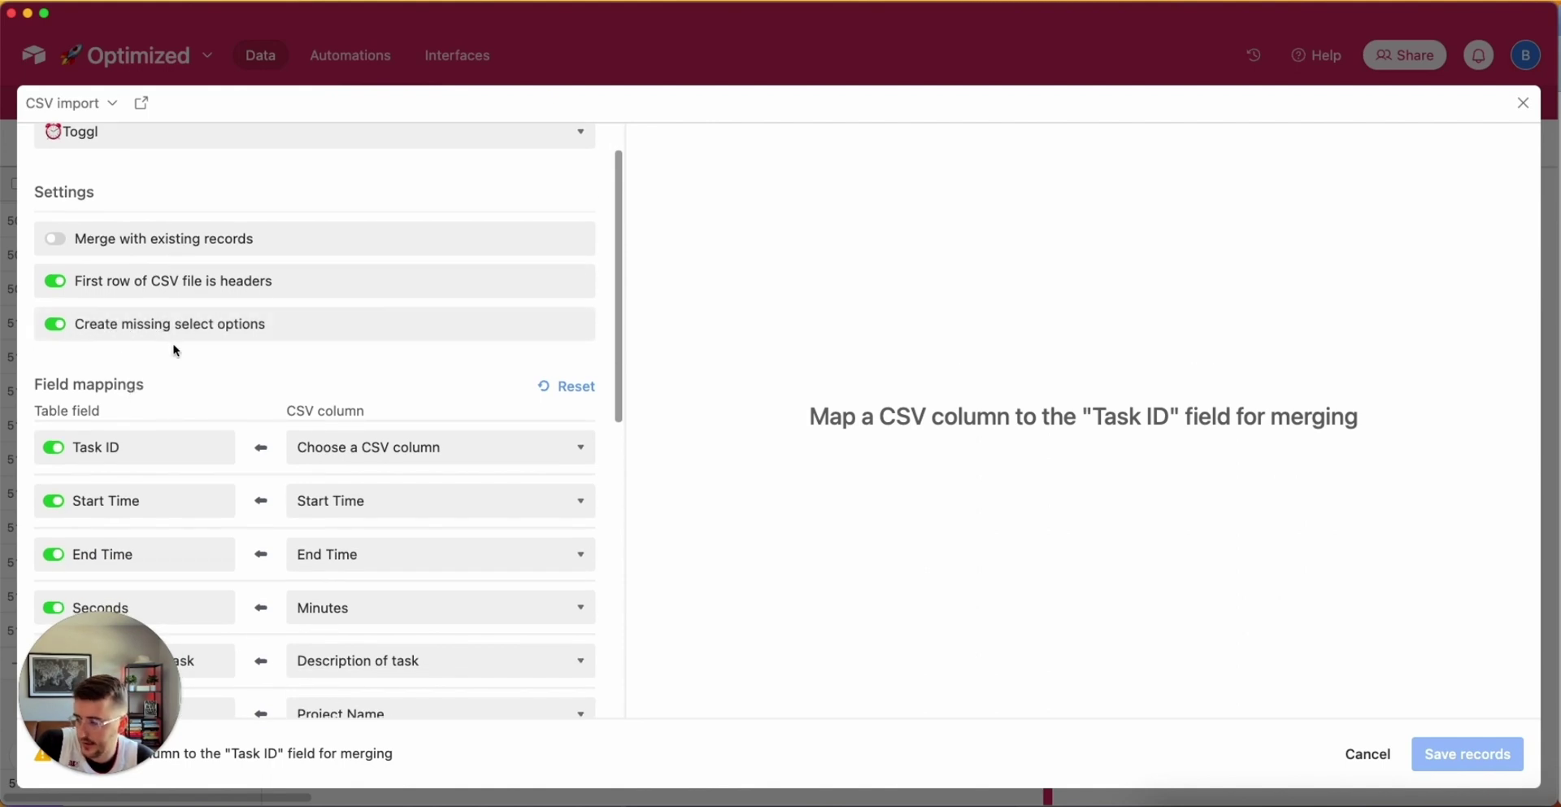
{"action": "scroll", "coordinate": [174, 346], "scroll_direction": "down", "scroll_amount": 5}
{"action": "scroll", "coordinate": [174, 350], "scroll_direction": "down", "scroll_amount": 4}
{"action": "scroll", "coordinate": [216, 513], "scroll_direction": "up", "scroll_amount": 6}
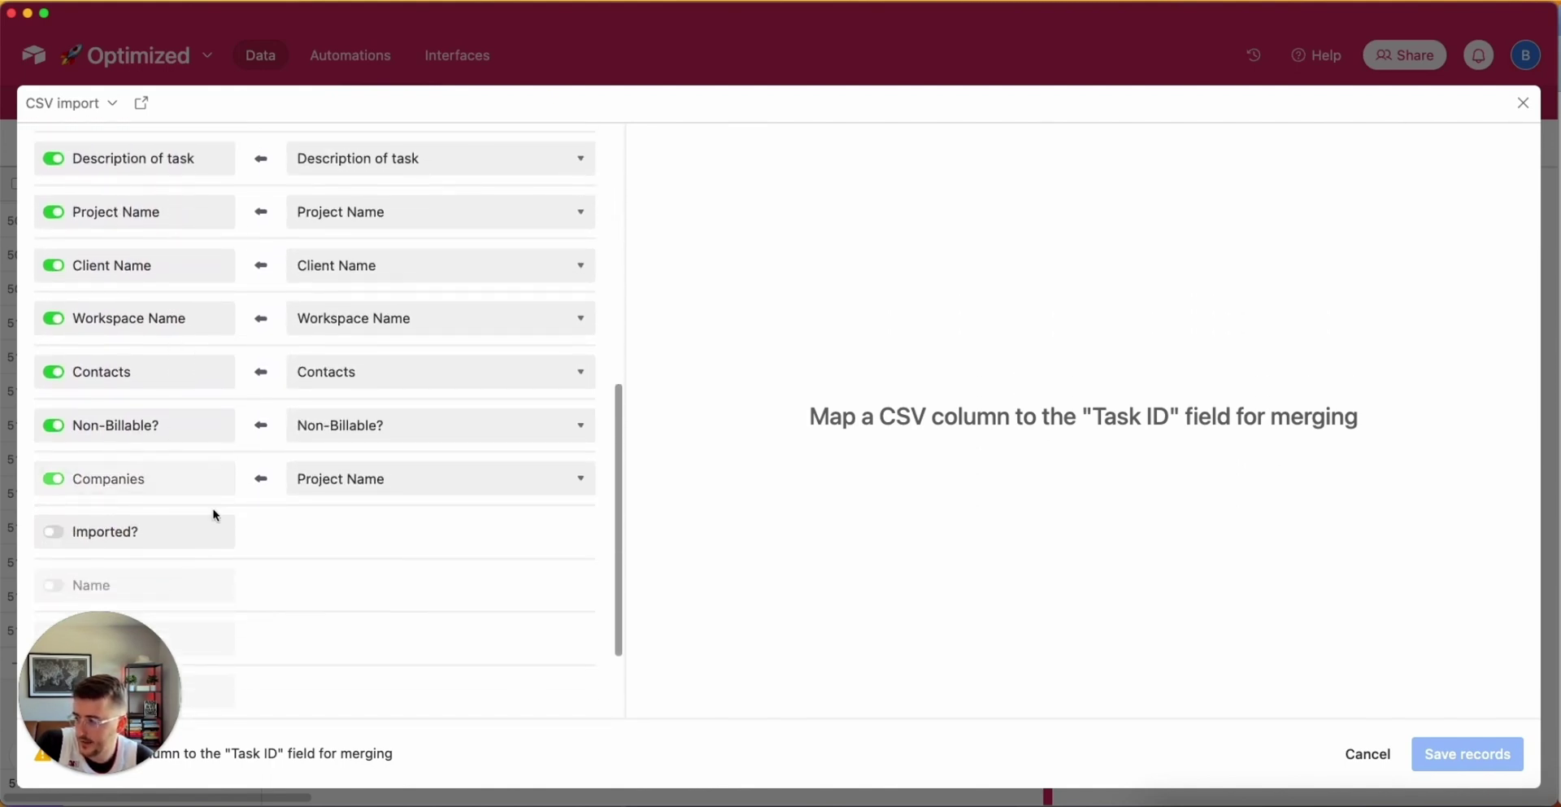
{"action": "scroll", "coordinate": [142, 332], "scroll_direction": "up", "scroll_amount": 1}
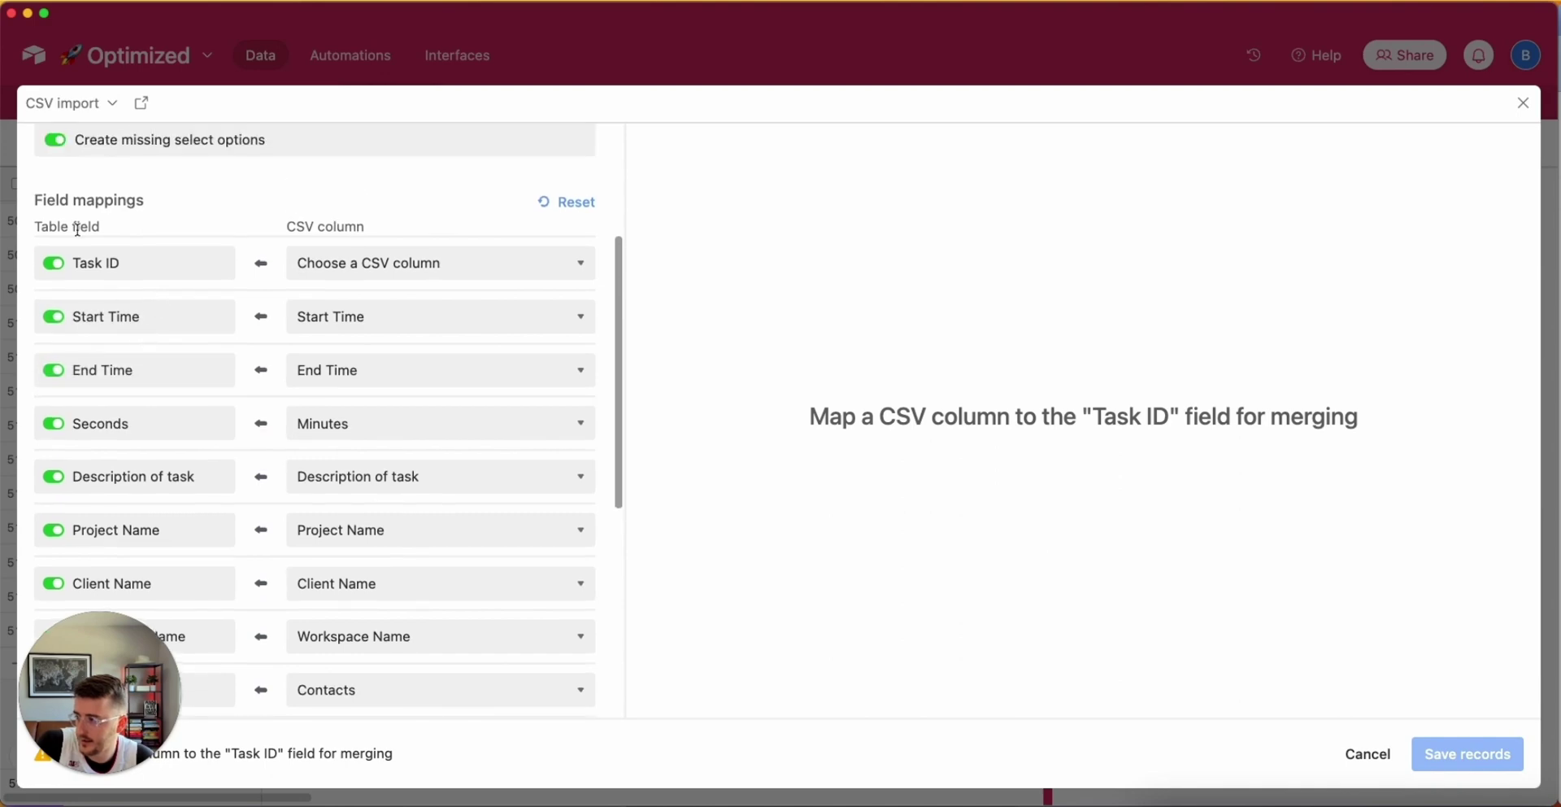
{"action": "left_click_drag", "start_coordinate": [49, 227], "coordinate": [103, 232]}
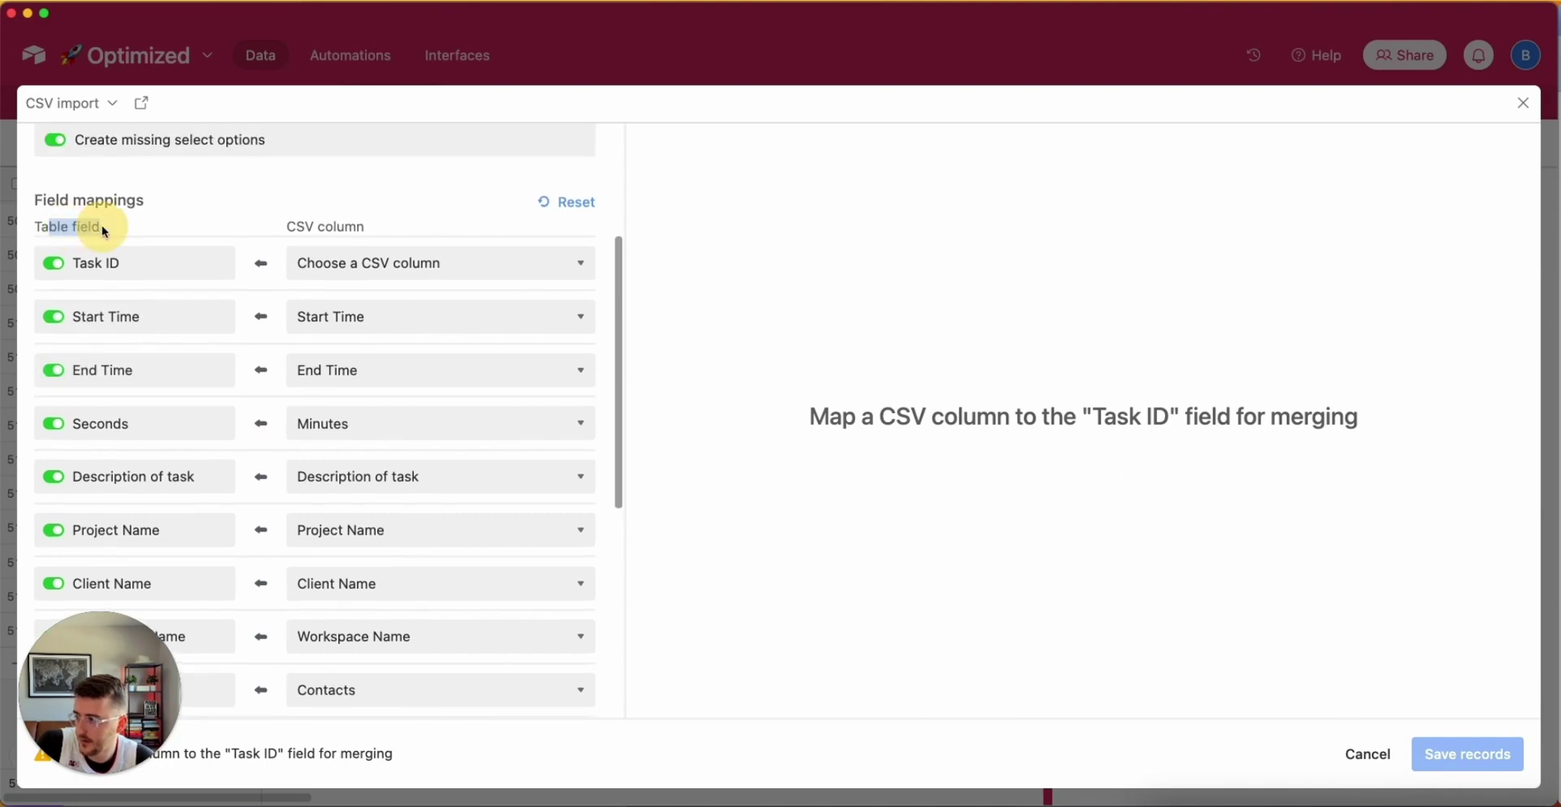
{"action": "left_click", "coordinate": [302, 230]}
{"action": "left_click", "coordinate": [354, 263]}
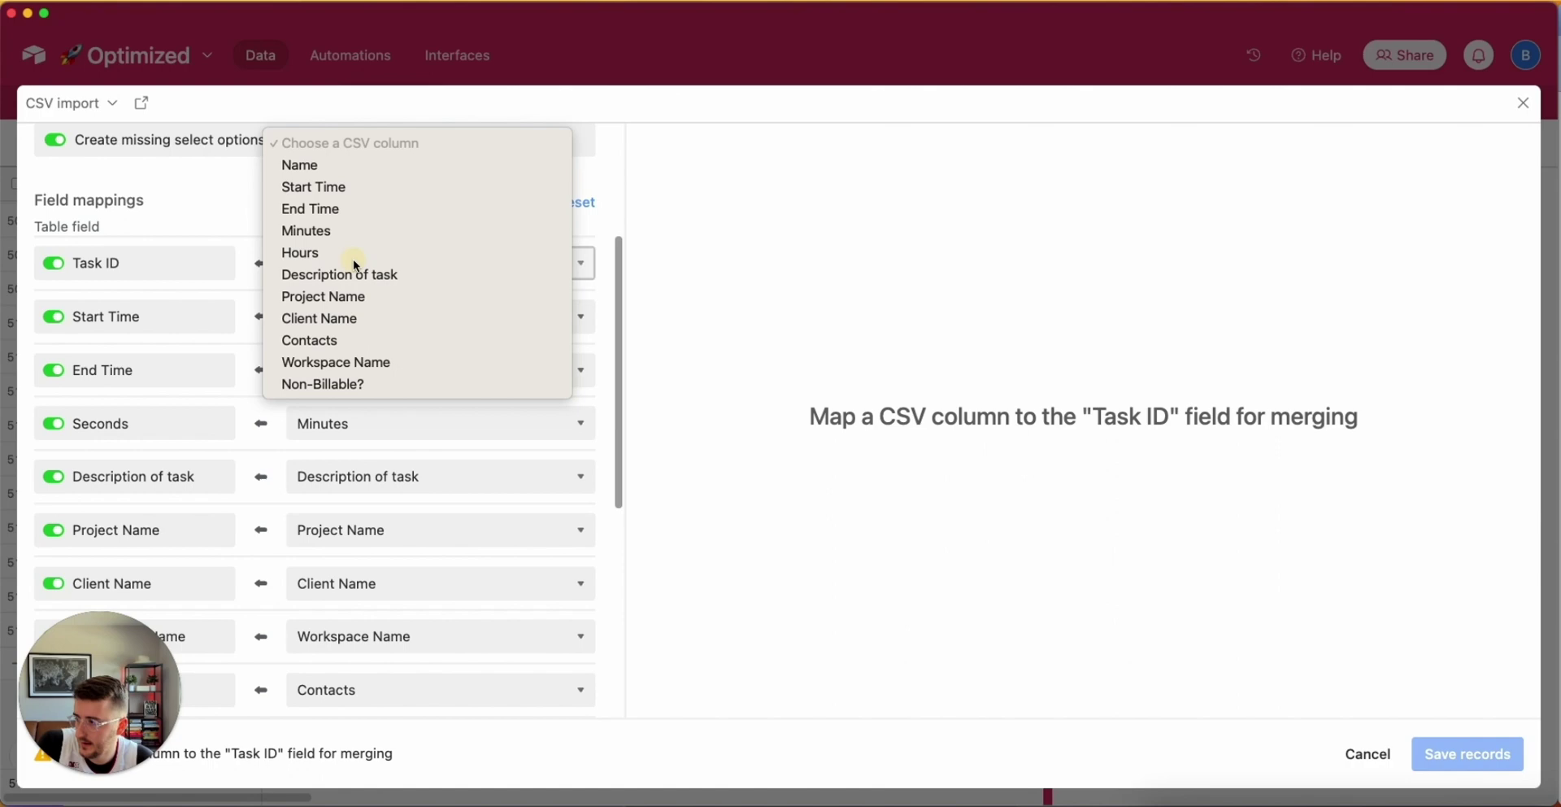
{"action": "left_click", "coordinate": [152, 264]}
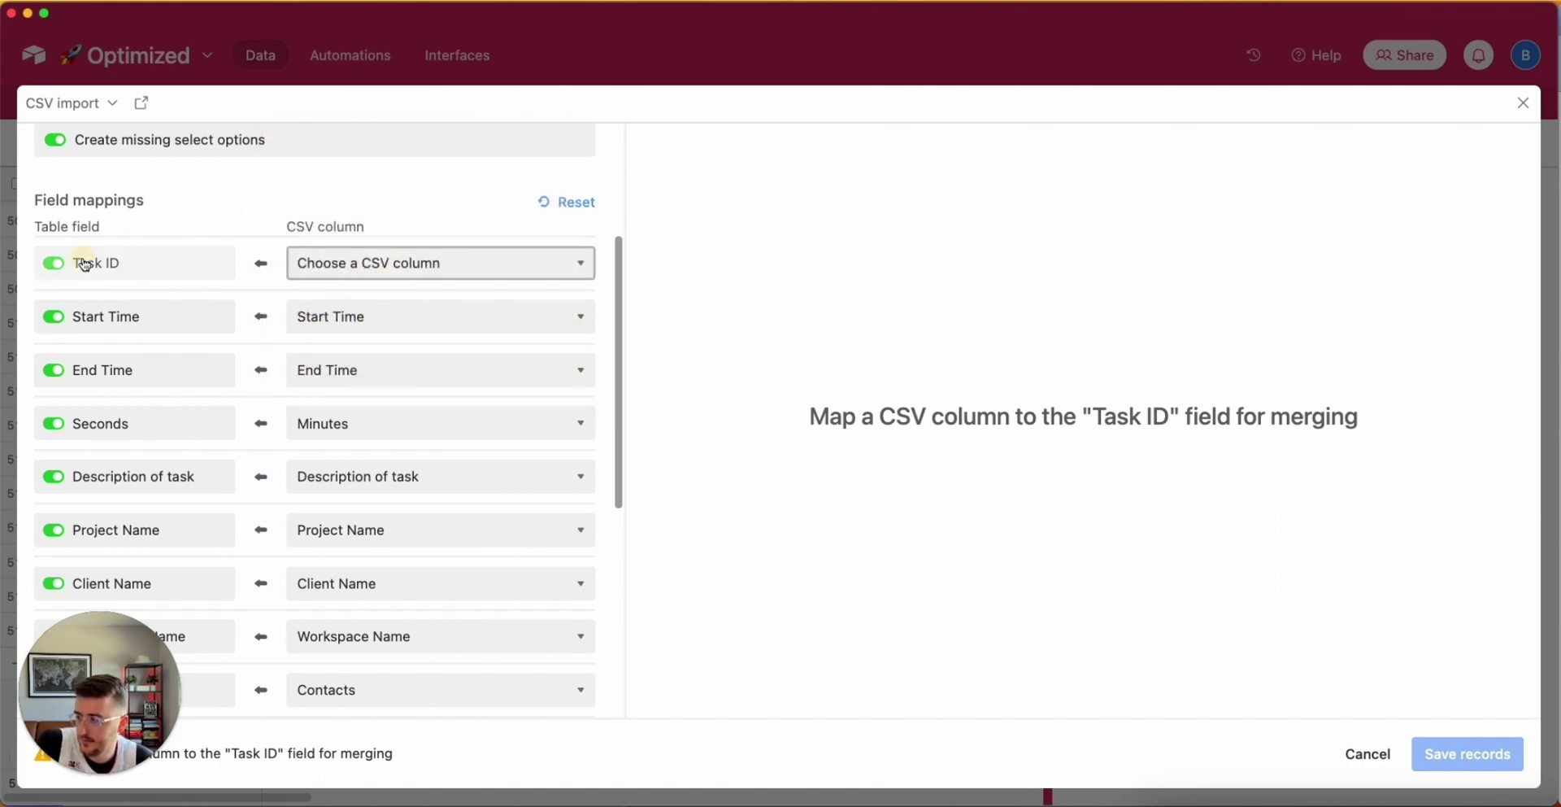
{"action": "left_click", "coordinate": [83, 264]}
Save the CSV records to the Toggl table and close the extensions area
{"action": "scroll", "coordinate": [244, 300], "scroll_direction": "down", "scroll_amount": 10}
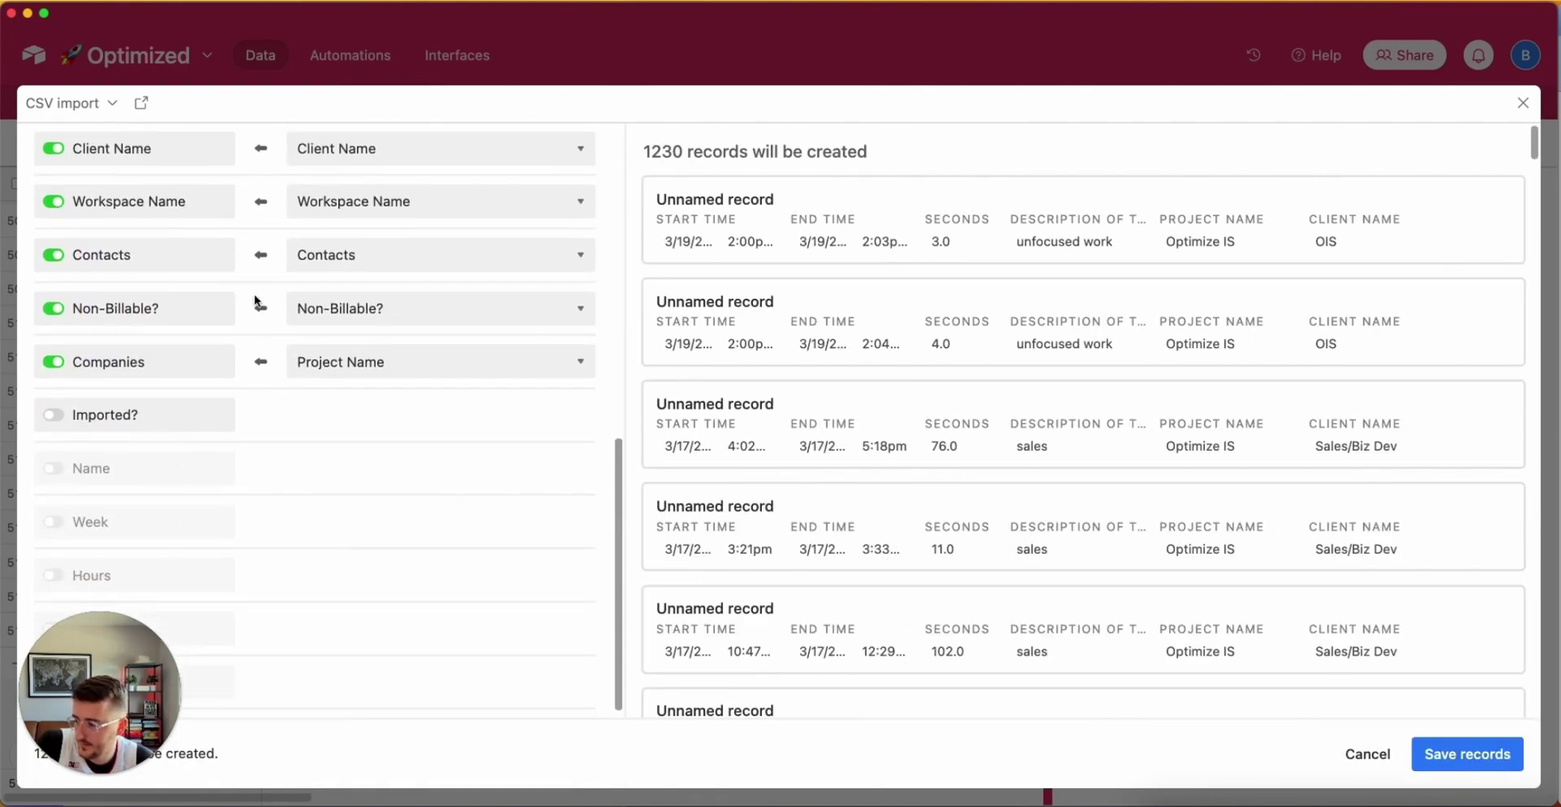
{"action": "left_click", "coordinate": [1460, 763]}
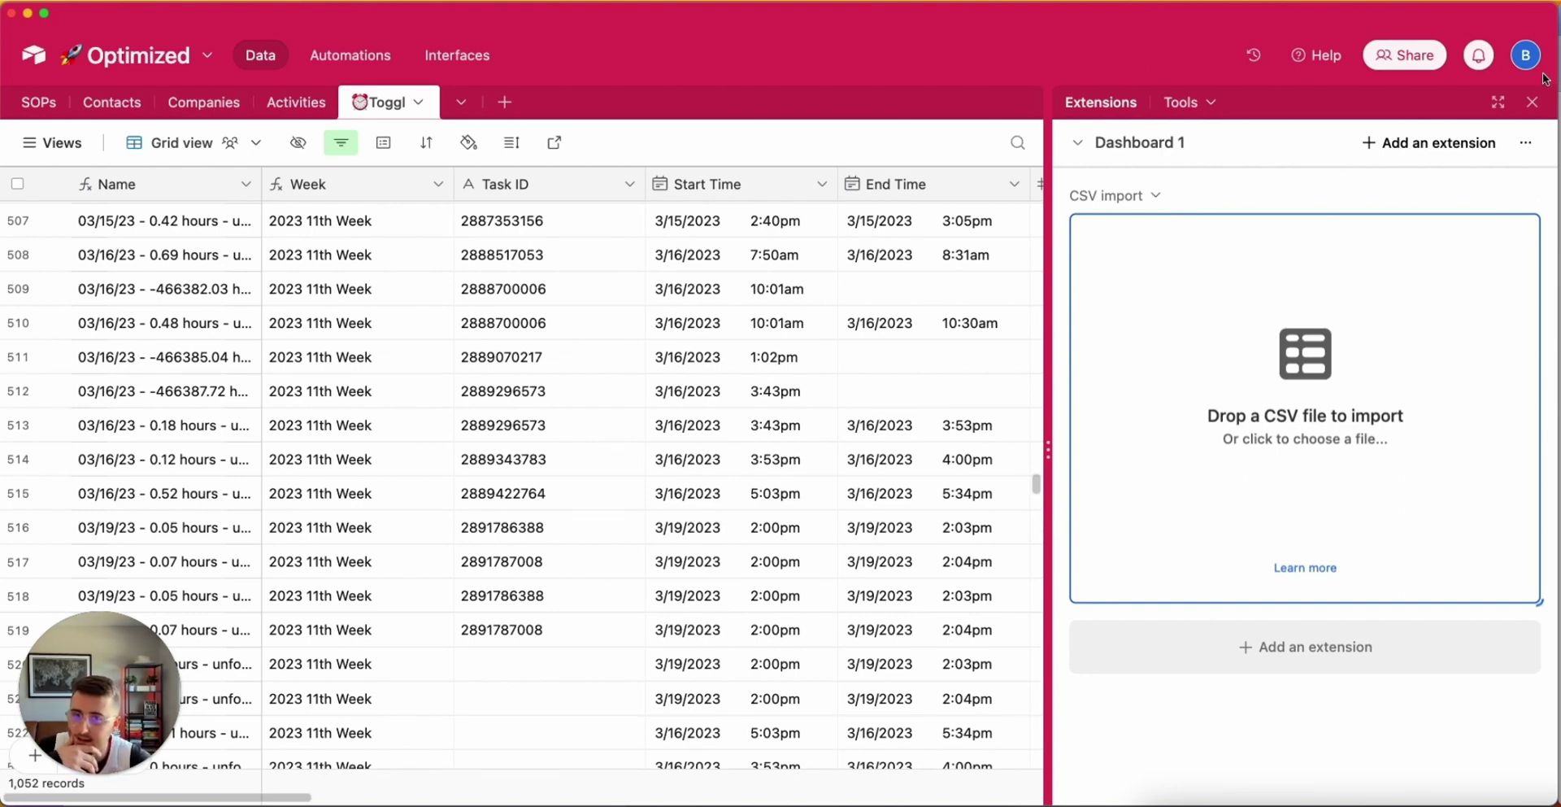
{"action": "left_click", "coordinate": [1533, 103]}
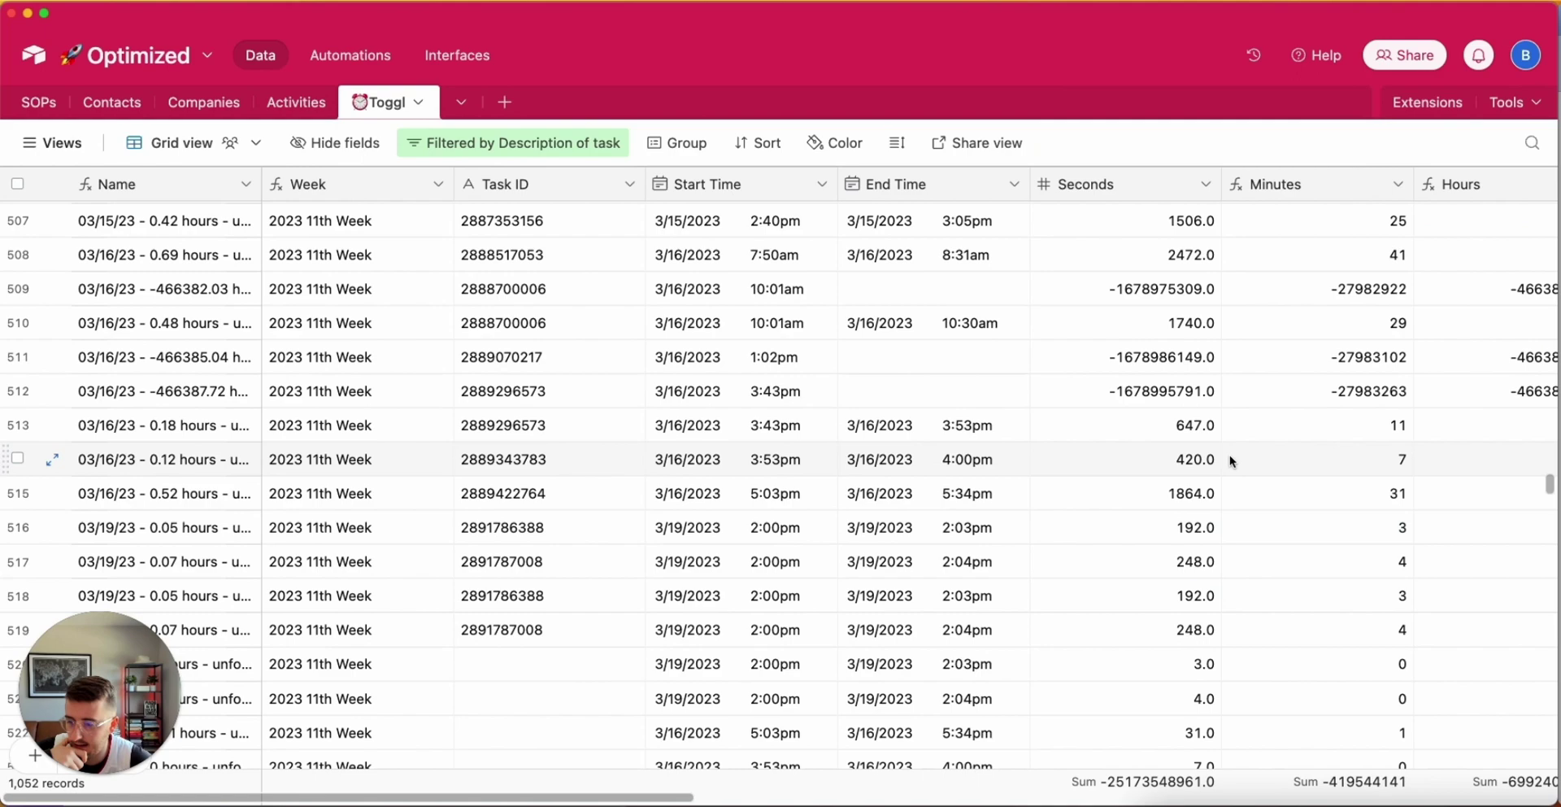
Add a Created time field to the end of the Toggl table, keeping the default date and time format
{"action": "scroll", "coordinate": [1224, 463], "scroll_direction": "down", "scroll_amount": 6}
{"action": "scroll", "coordinate": [1217, 471], "scroll_direction": "right", "scroll_amount": 10}
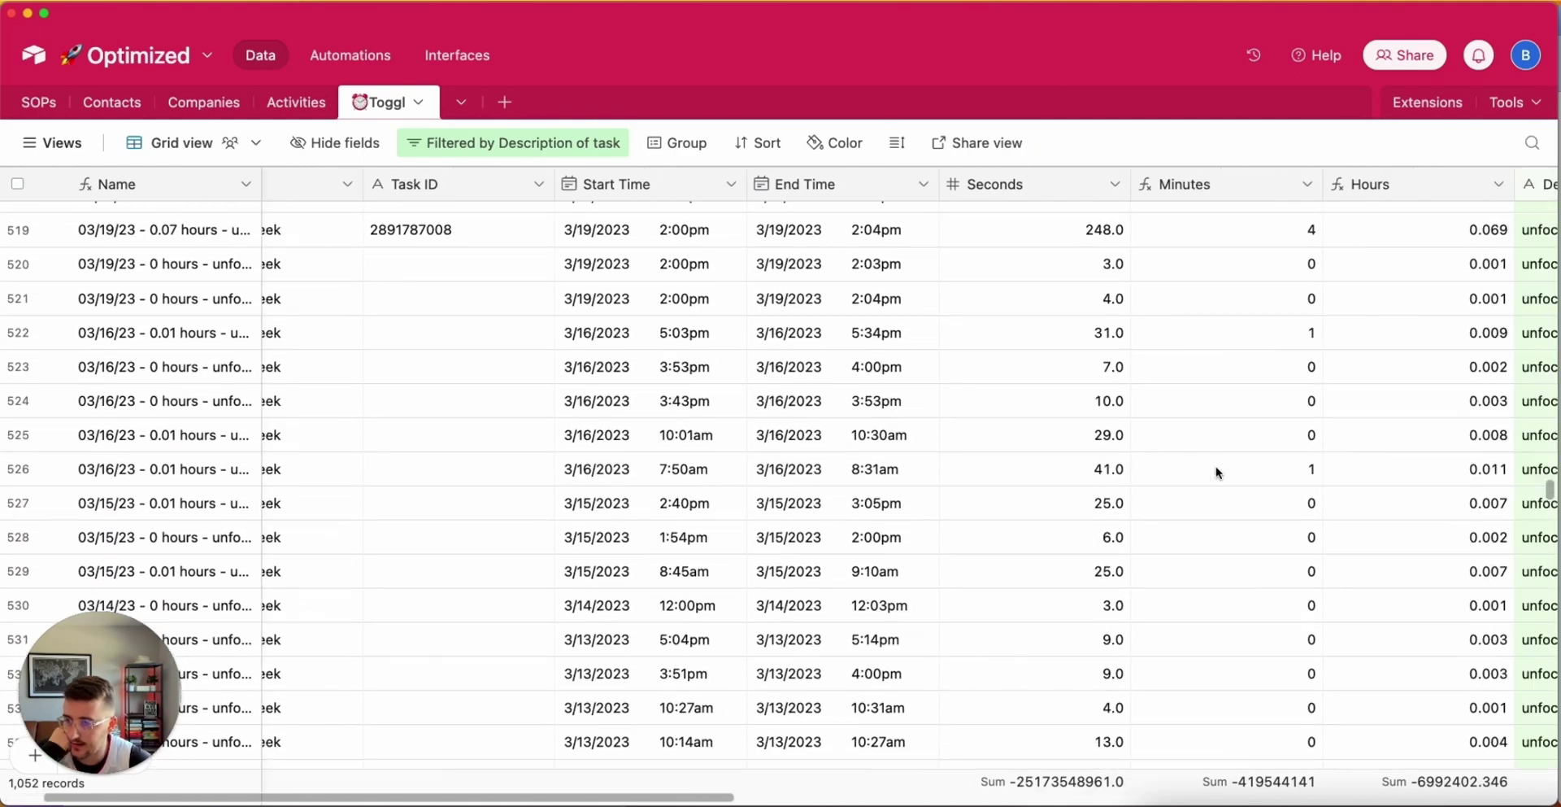
{"action": "scroll", "coordinate": [1217, 473], "scroll_direction": "right", "scroll_amount": 3}
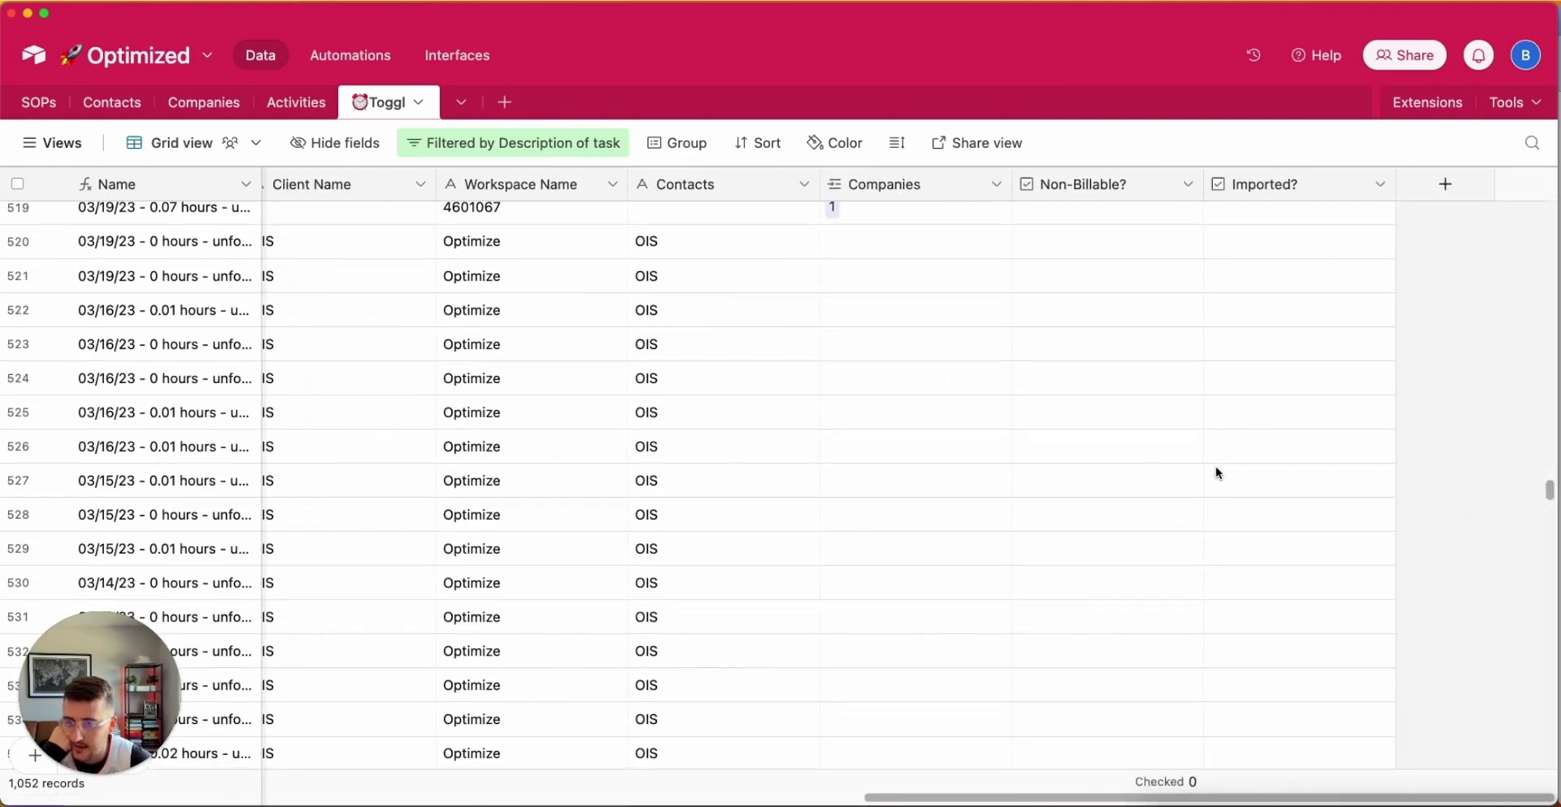
{"action": "left_click", "coordinate": [1465, 188]}
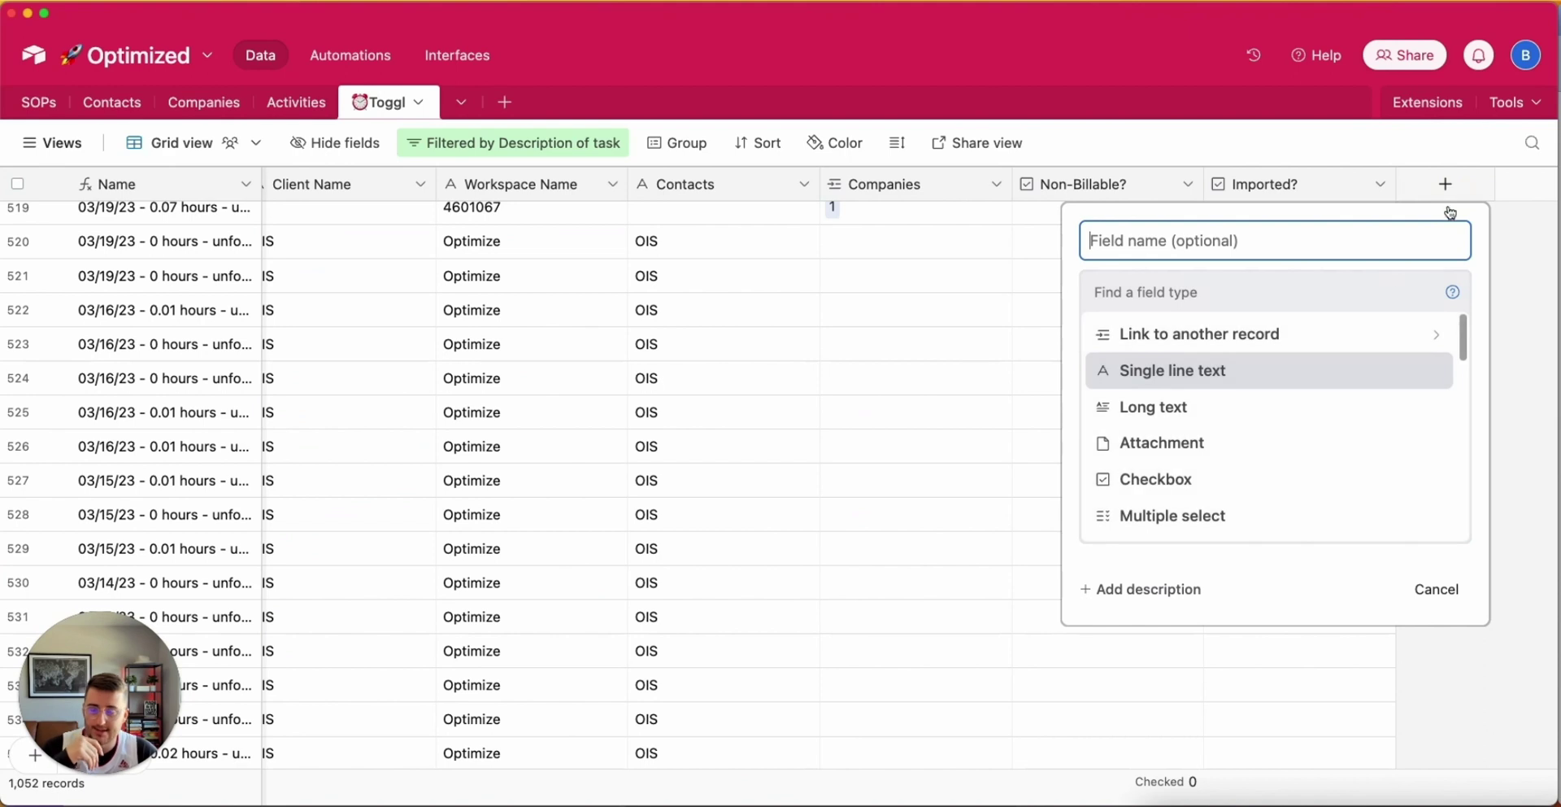
{"action": "left_click", "coordinate": [1311, 287]}
{"action": "type", "text": "cr"}
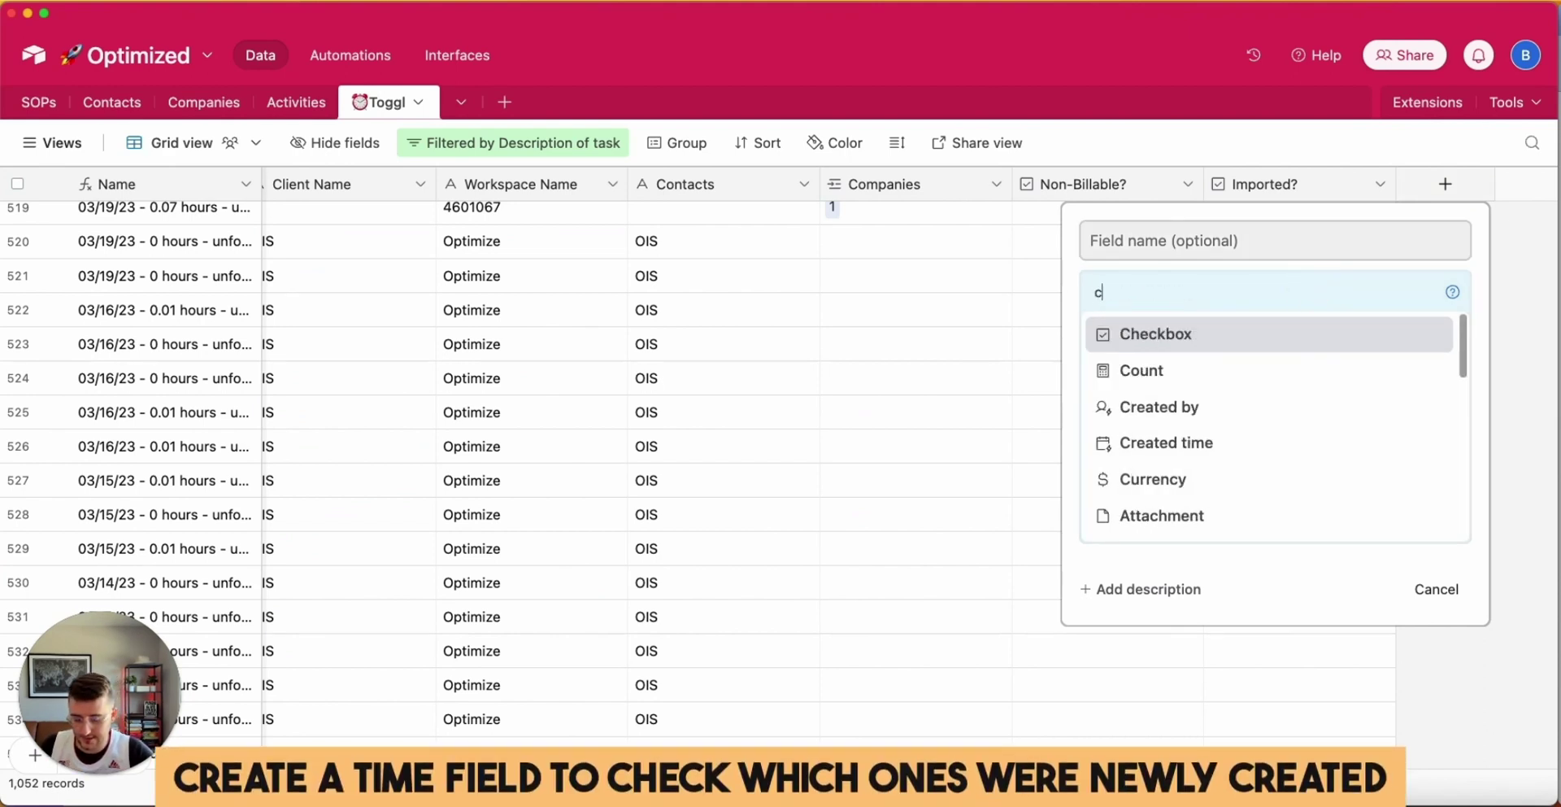
{"action": "left_click", "coordinate": [1198, 368]}
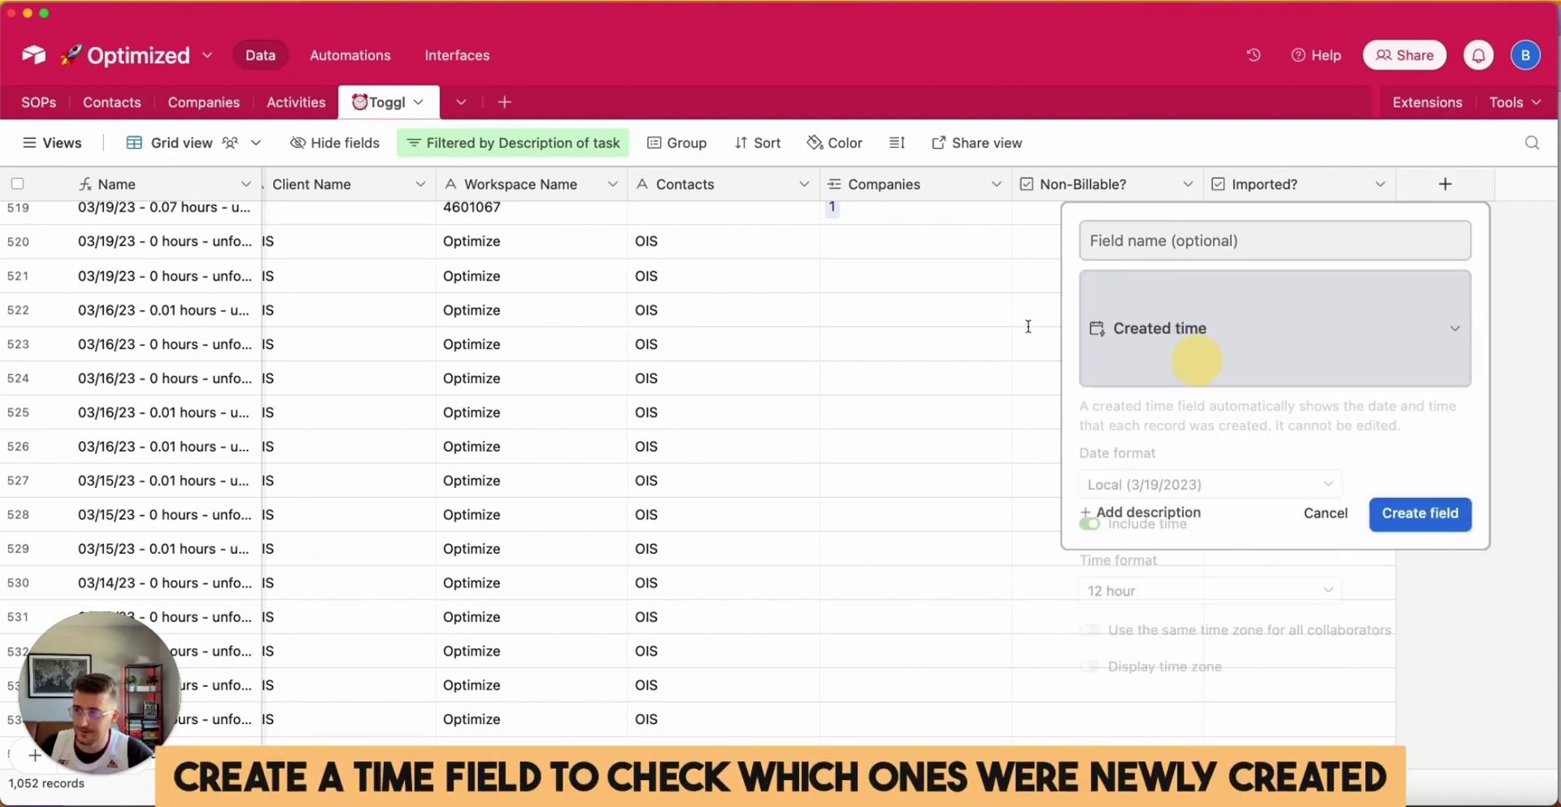
{"action": "left_click", "coordinate": [1425, 651]}
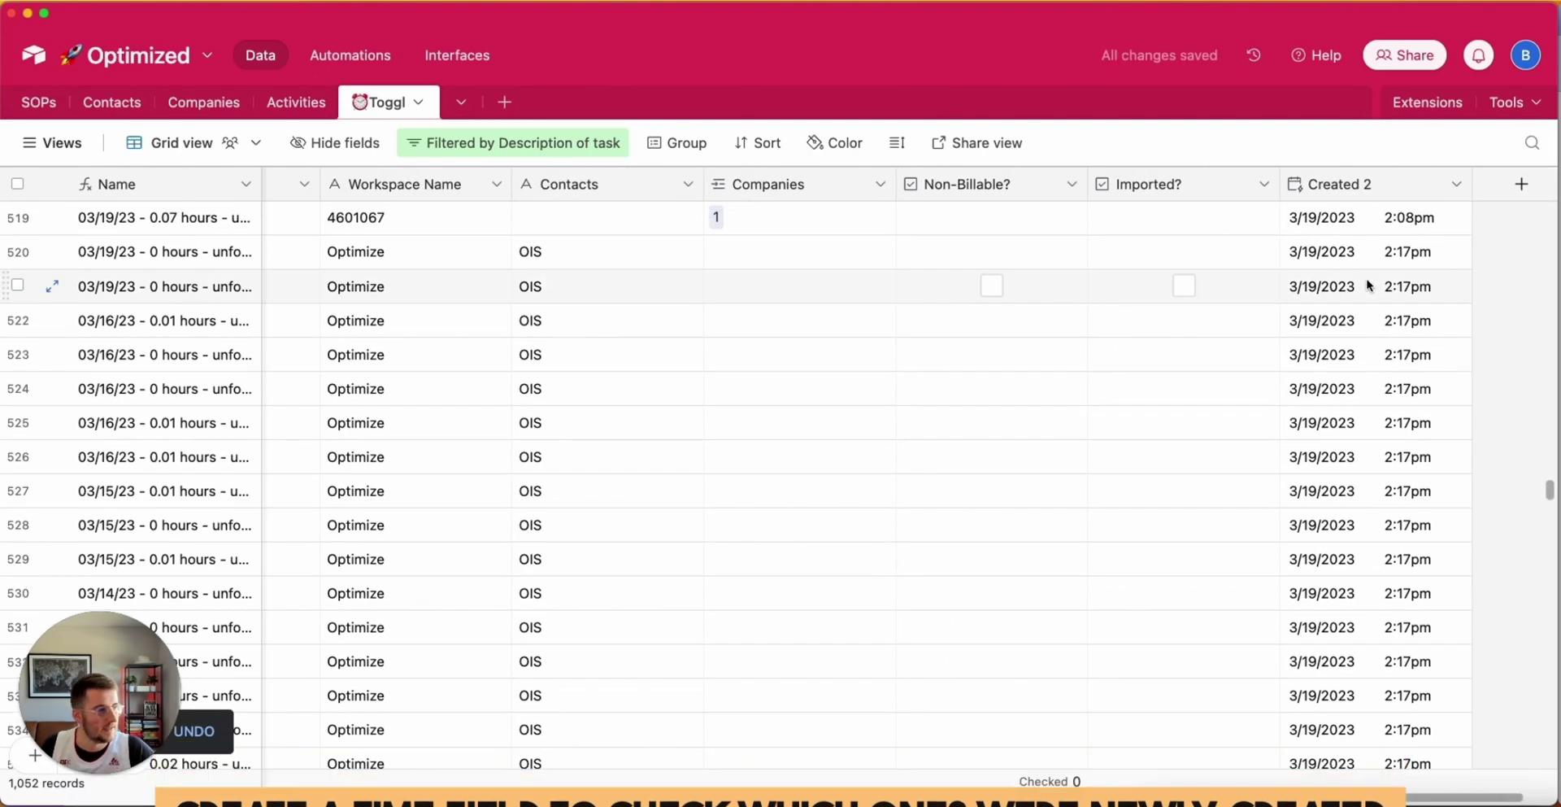
Tick Imported? for the first newly imported record, the one in row 520 created 3/19/2023 at 2:17pm
{"action": "scroll", "coordinate": [1368, 284], "scroll_direction": "up", "scroll_amount": 4}
{"action": "scroll", "coordinate": [1368, 284], "scroll_direction": "right", "scroll_amount": 2}
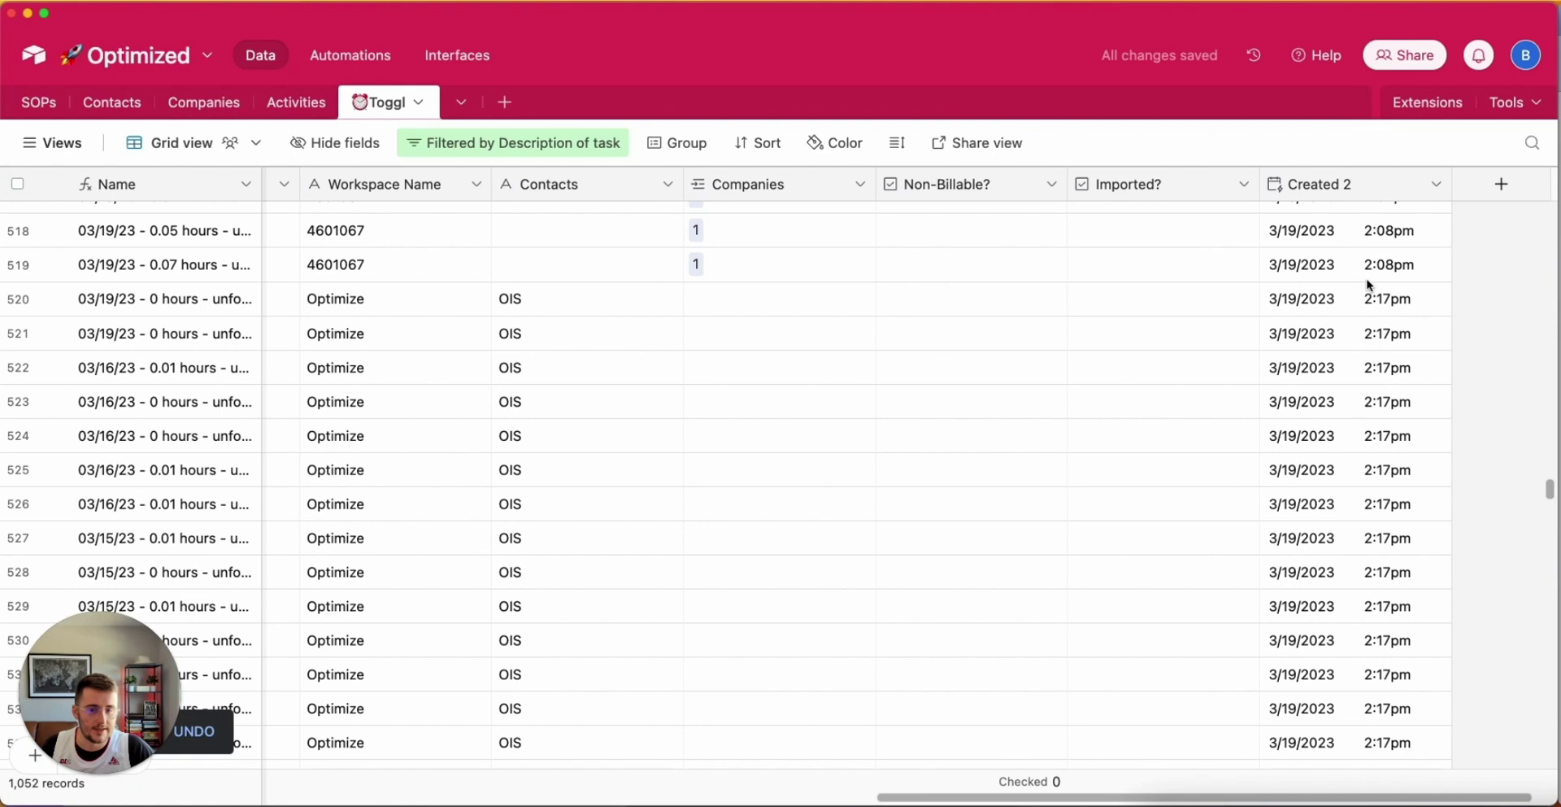
{"action": "left_click", "coordinate": [1355, 378]}
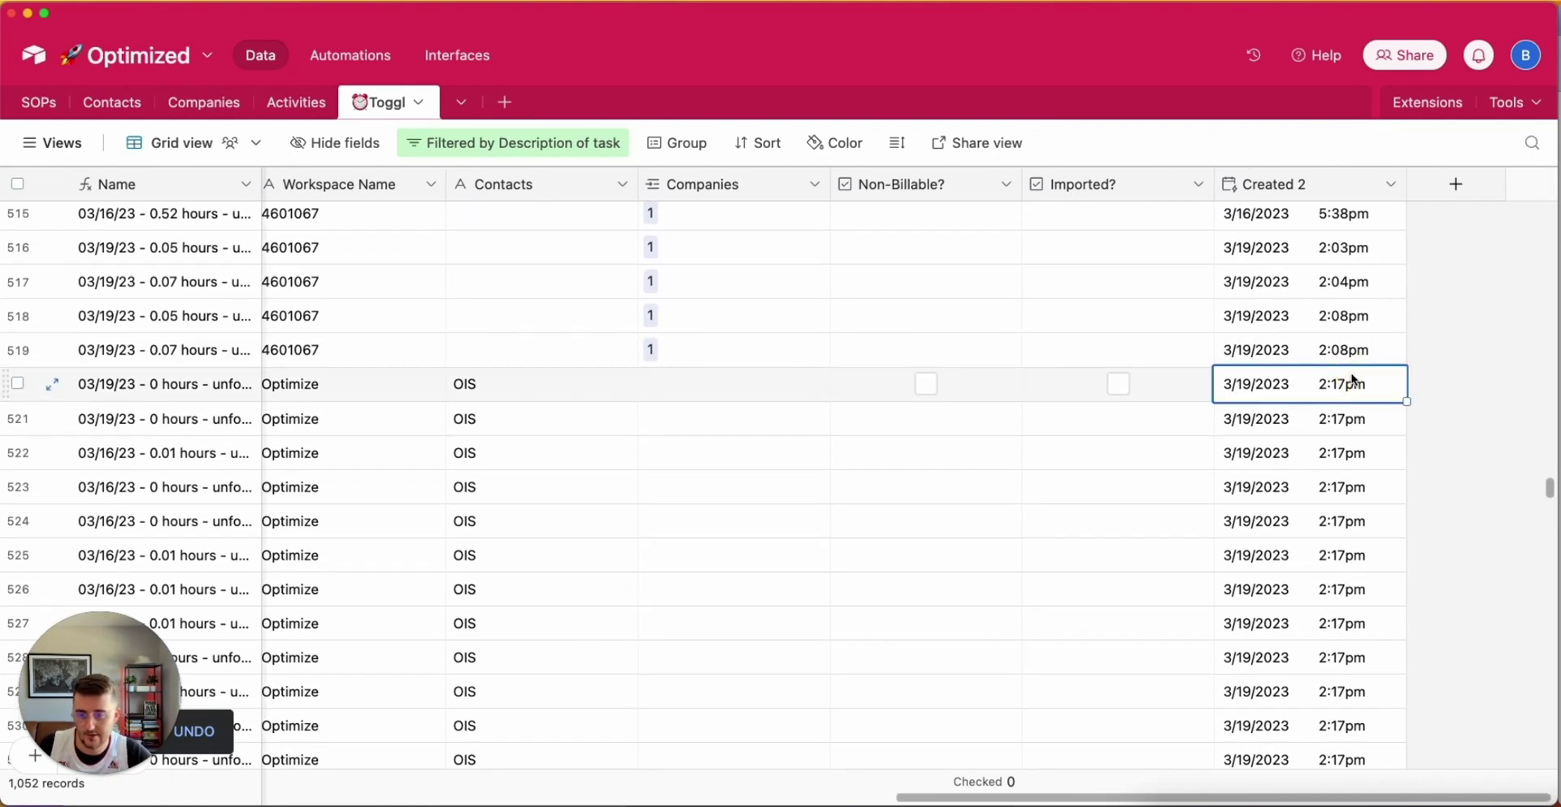
{"action": "left_click", "coordinate": [1118, 383]}
{"action": "left_click", "coordinate": [1173, 391]}
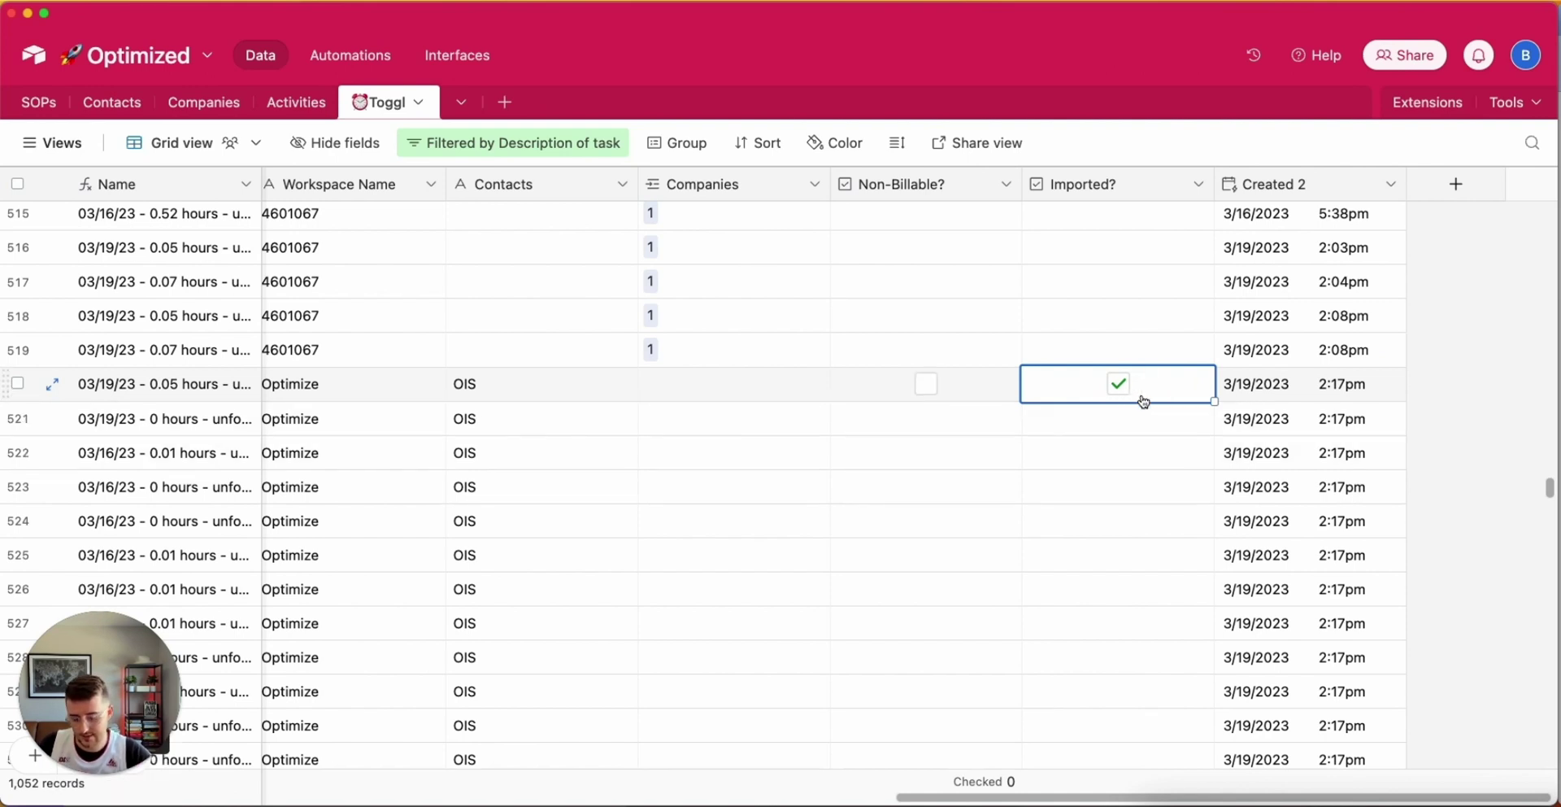
Copy the Imported? checkmark down from row 520 to all remaining records through row 1052
{"action": "left_click", "coordinate": [86, 773]}
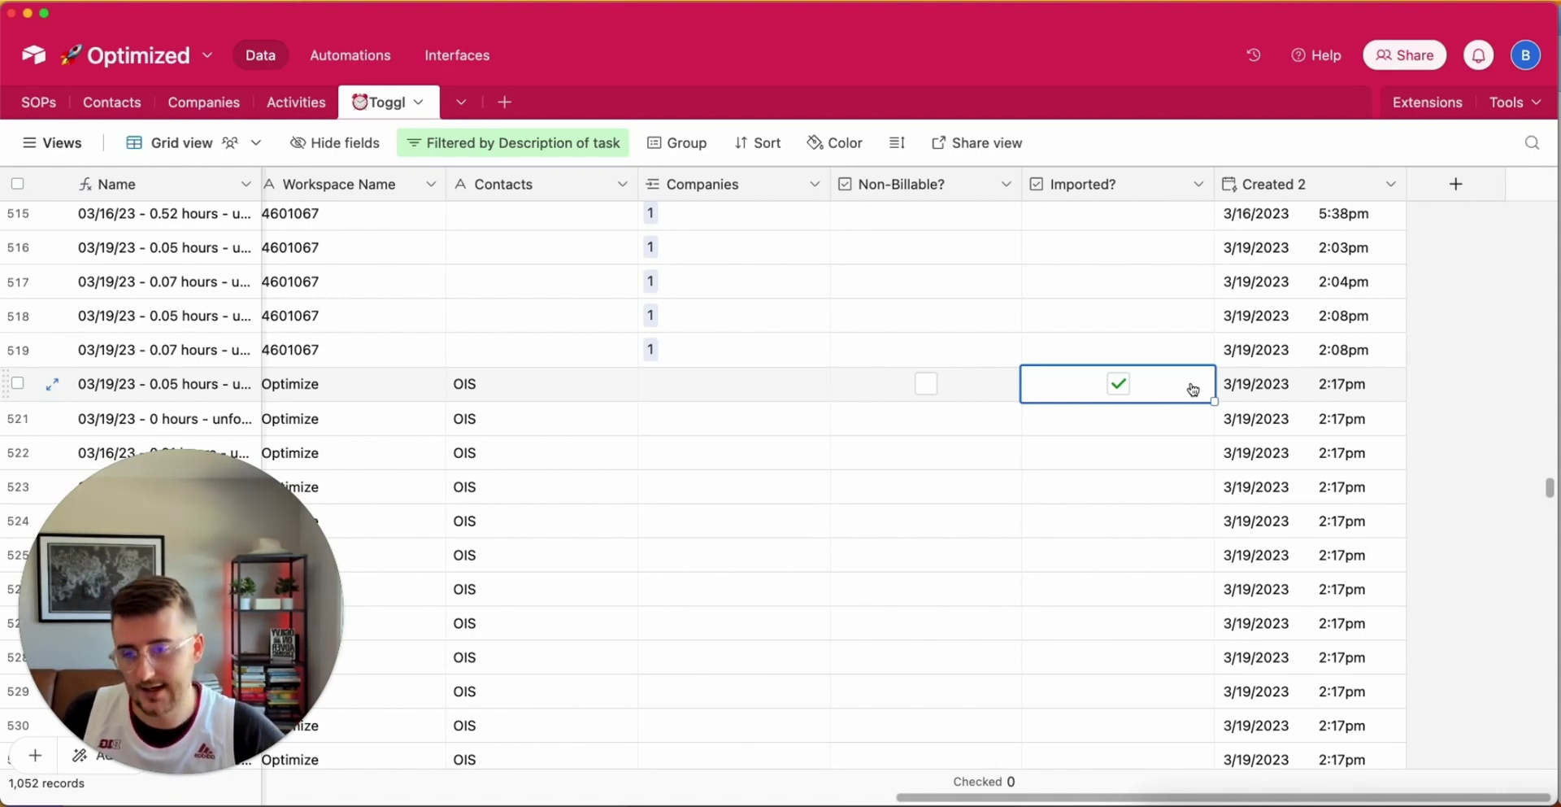
{"action": "key", "text": "super+shift+Down"}
{"action": "key", "text": "Delete"}
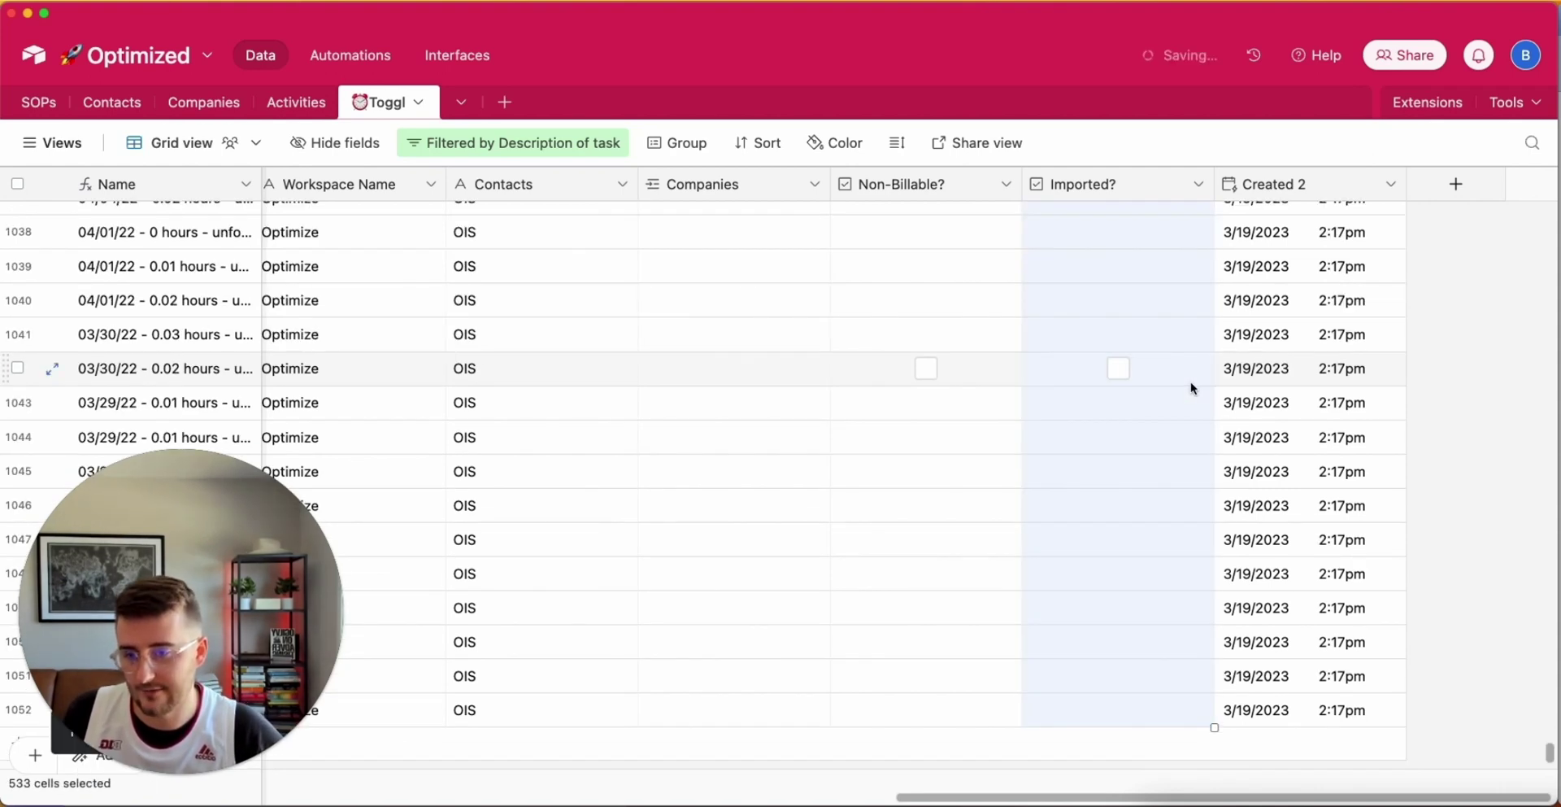
{"action": "key", "text": "super+z"}
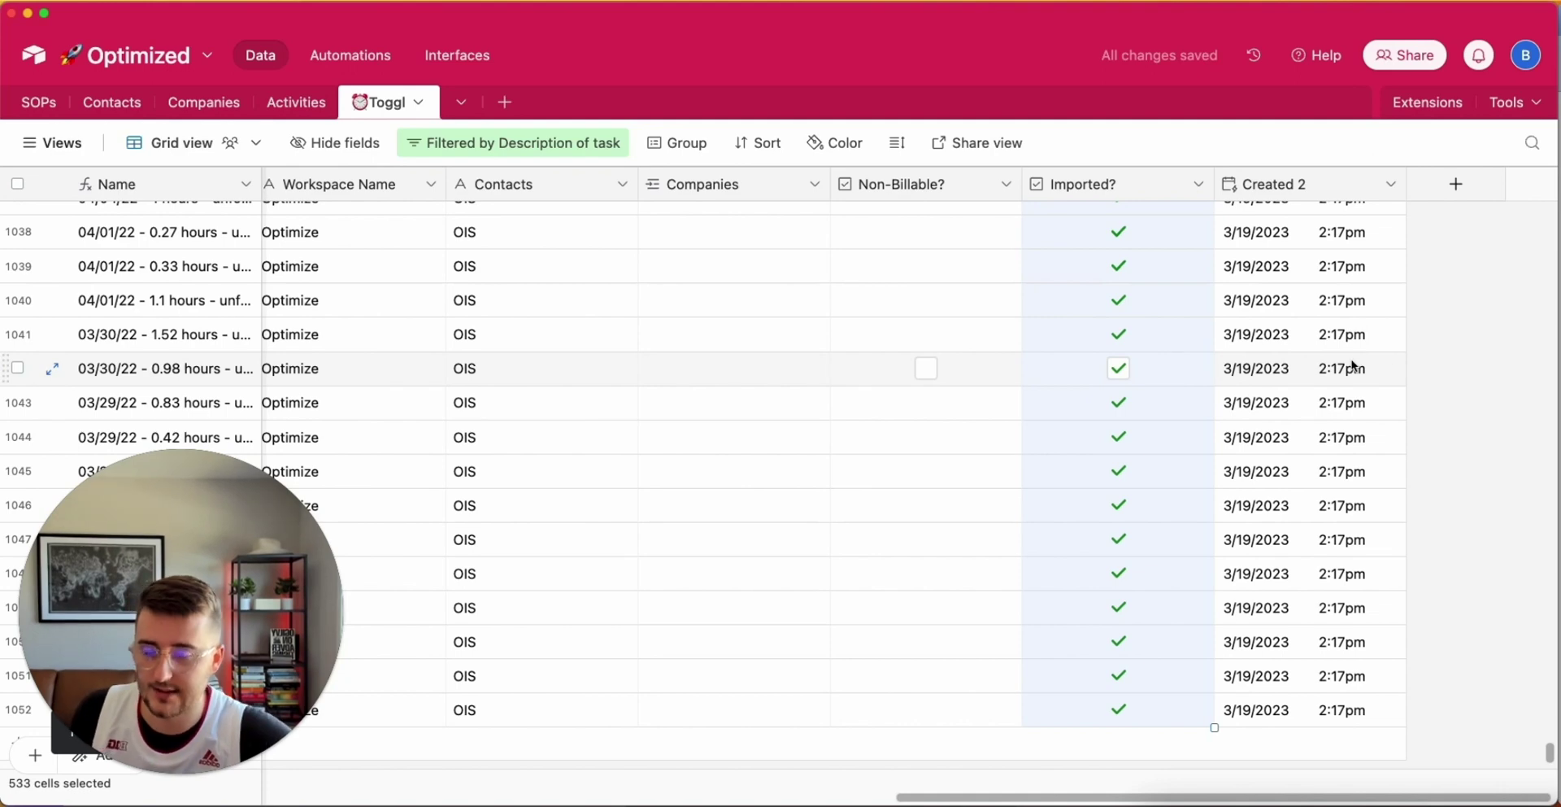
Review the imported records' start and end times, minutes, created time, names and Imported? checkmarks across the table
{"action": "left_click", "coordinate": [1352, 365]}
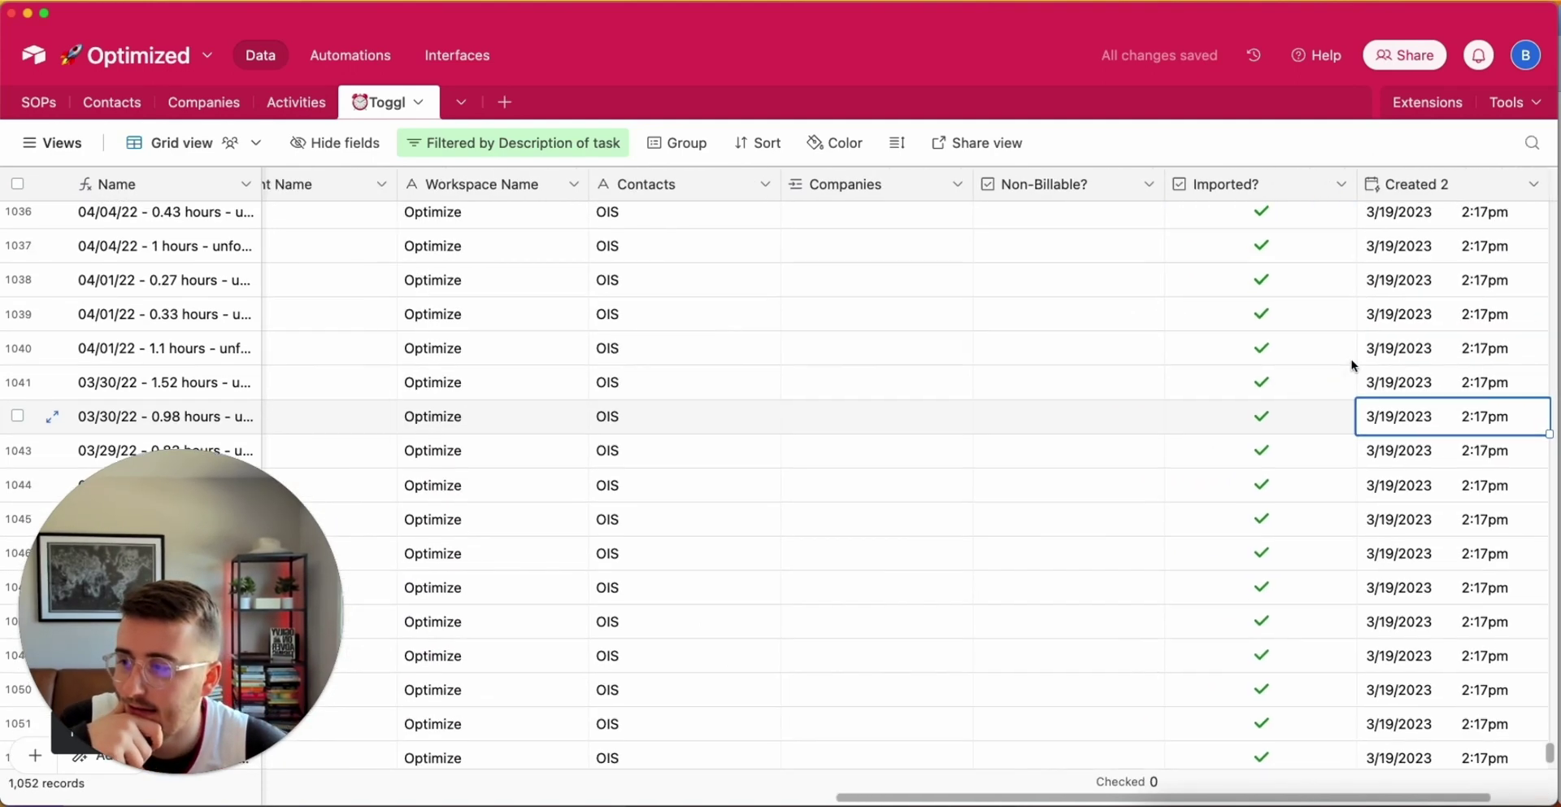
{"action": "scroll", "coordinate": [1353, 365], "scroll_direction": "left", "scroll_amount": 15}
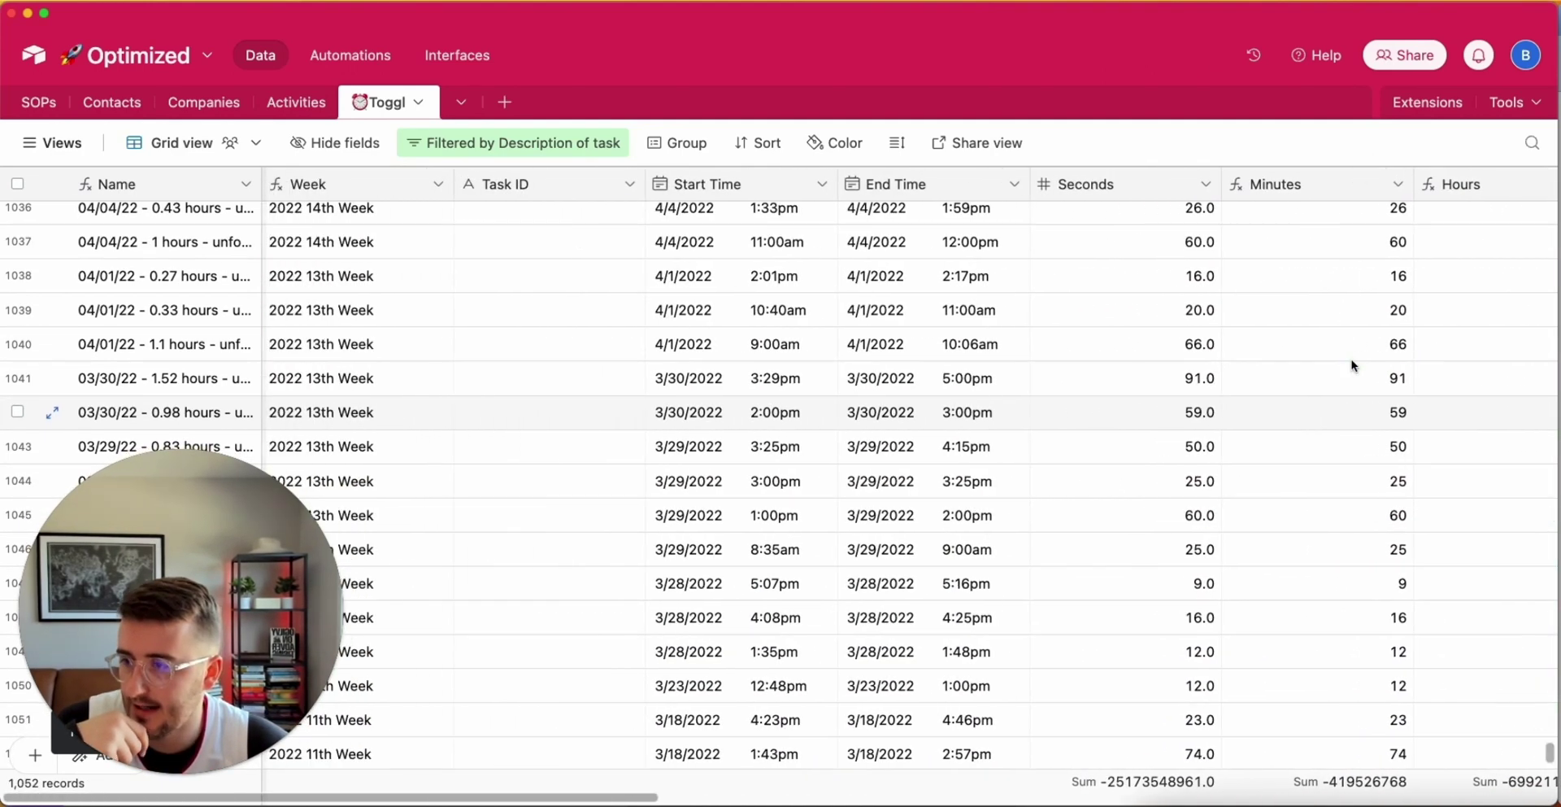
{"action": "scroll", "coordinate": [1352, 366], "scroll_direction": "up", "scroll_amount": 1}
{"action": "scroll", "coordinate": [1352, 365], "scroll_direction": "right", "scroll_amount": 15}
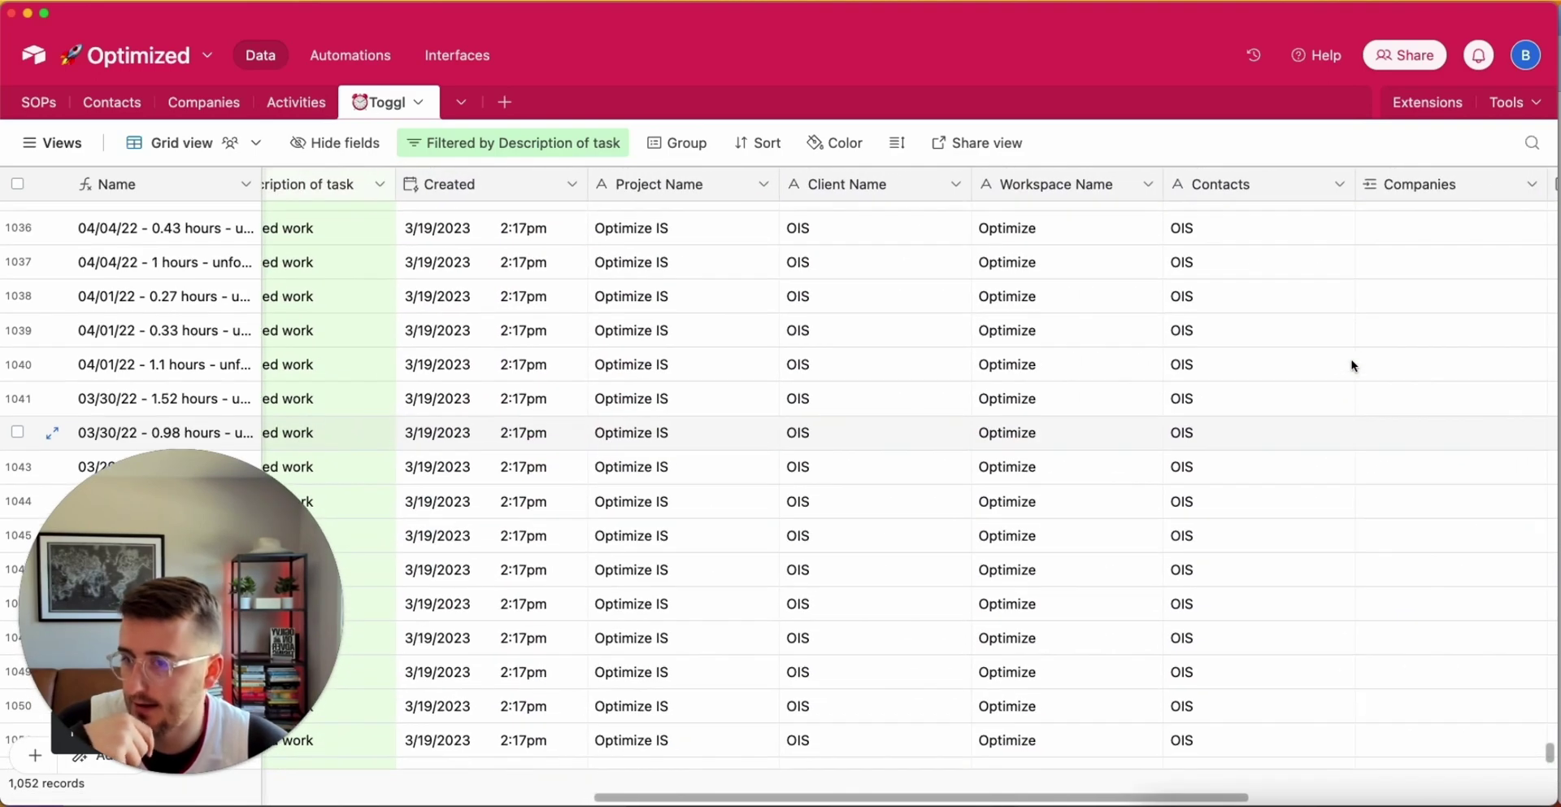
{"action": "scroll", "coordinate": [1352, 366], "scroll_direction": "up", "scroll_amount": 2}
{"action": "scroll", "coordinate": [1352, 366], "scroll_direction": "right", "scroll_amount": 5}
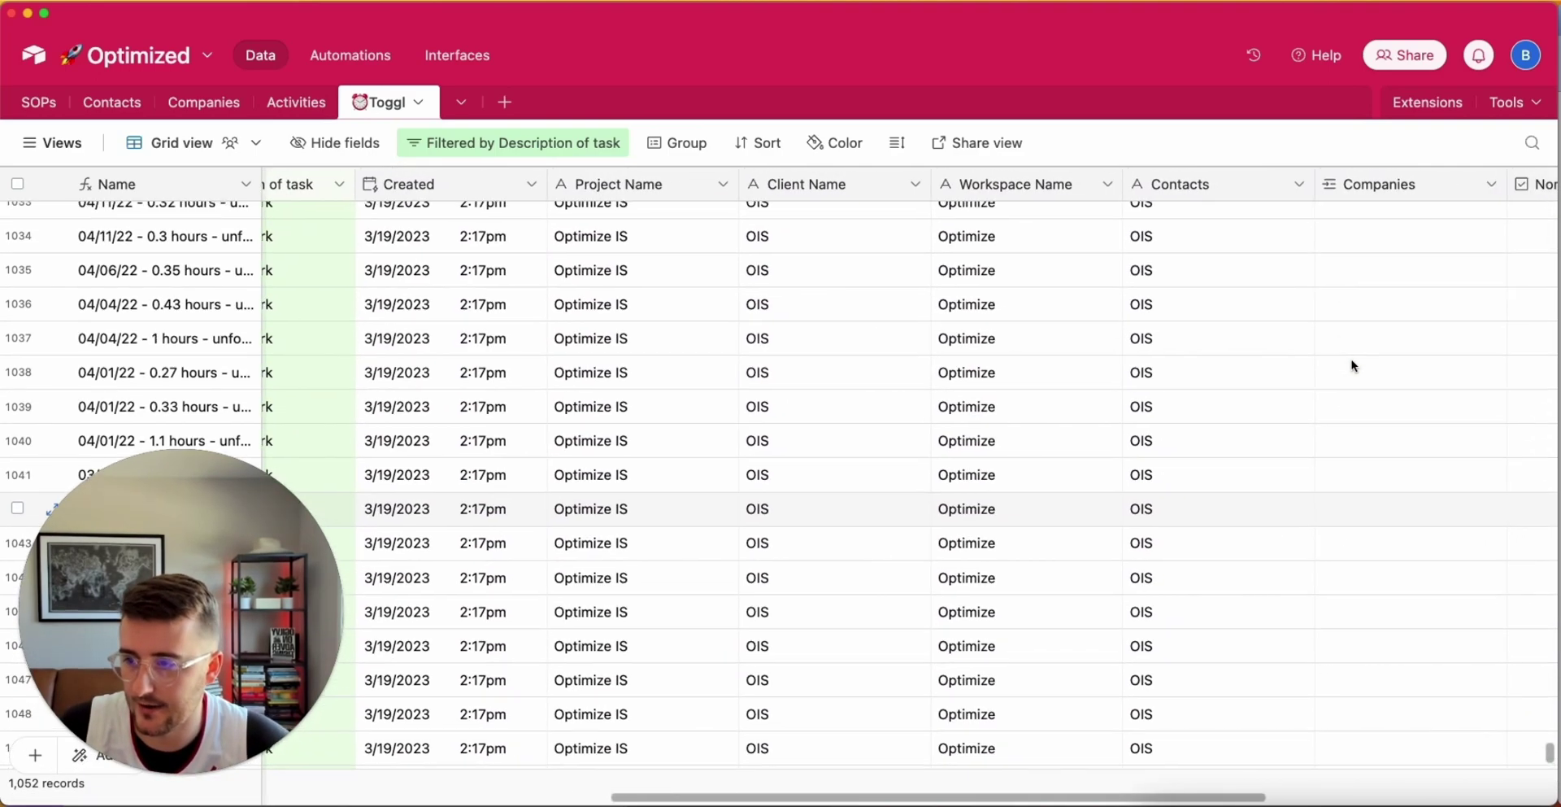
{"action": "scroll", "coordinate": [1352, 366], "scroll_direction": "right", "scroll_amount": 2}
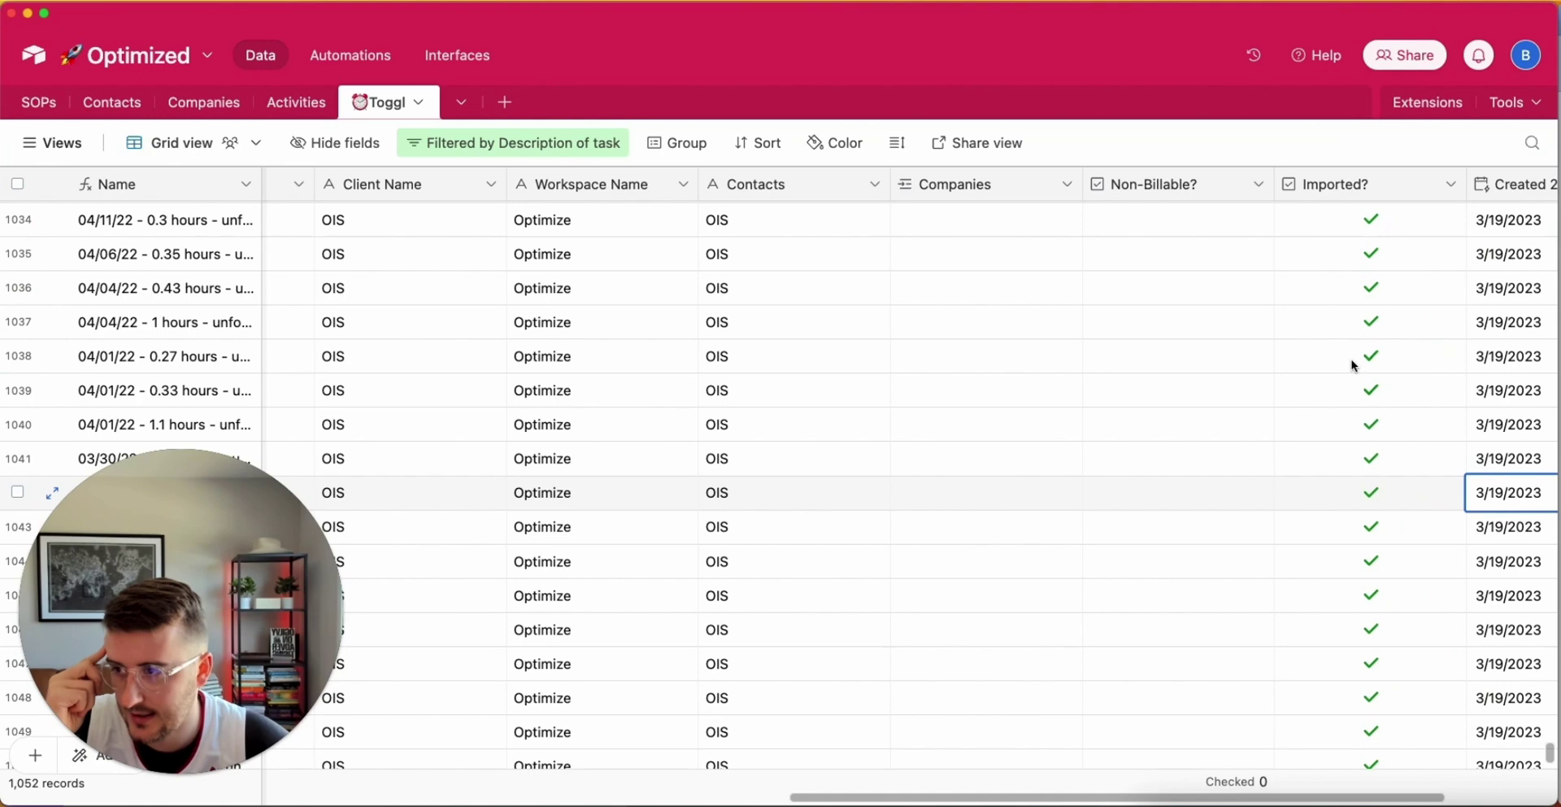
{"action": "scroll", "coordinate": [1352, 366], "scroll_direction": "left", "scroll_amount": 8}
{"action": "scroll", "coordinate": [1328, 358], "scroll_direction": "up", "scroll_amount": 1}
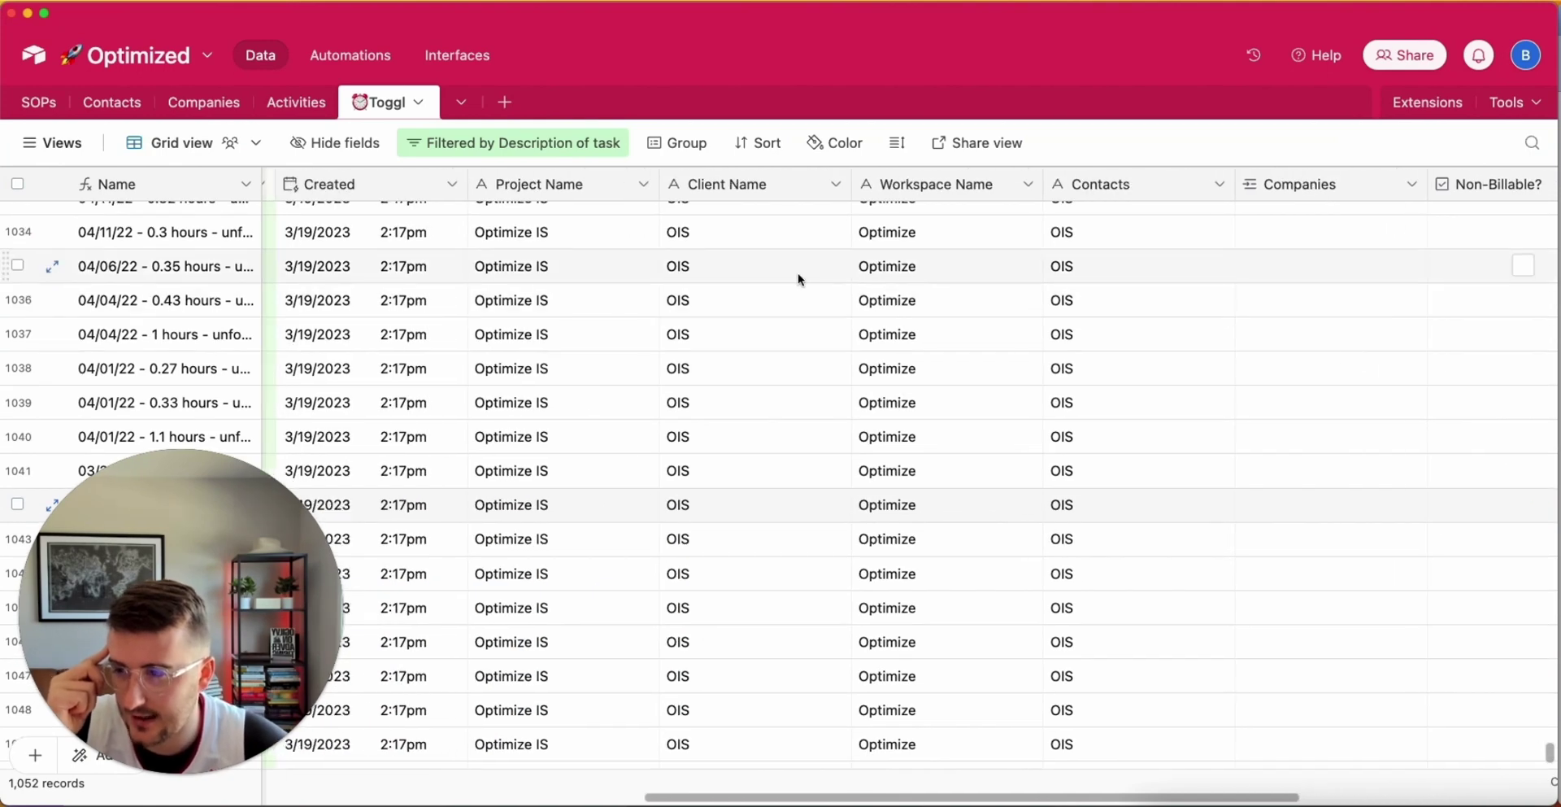
Examine the Project Name, Client Name, Contacts and Companies values of the imported records
{"action": "scroll", "coordinate": [797, 279], "scroll_direction": "left", "scroll_amount": 2}
{"action": "left_click", "coordinate": [646, 279]}
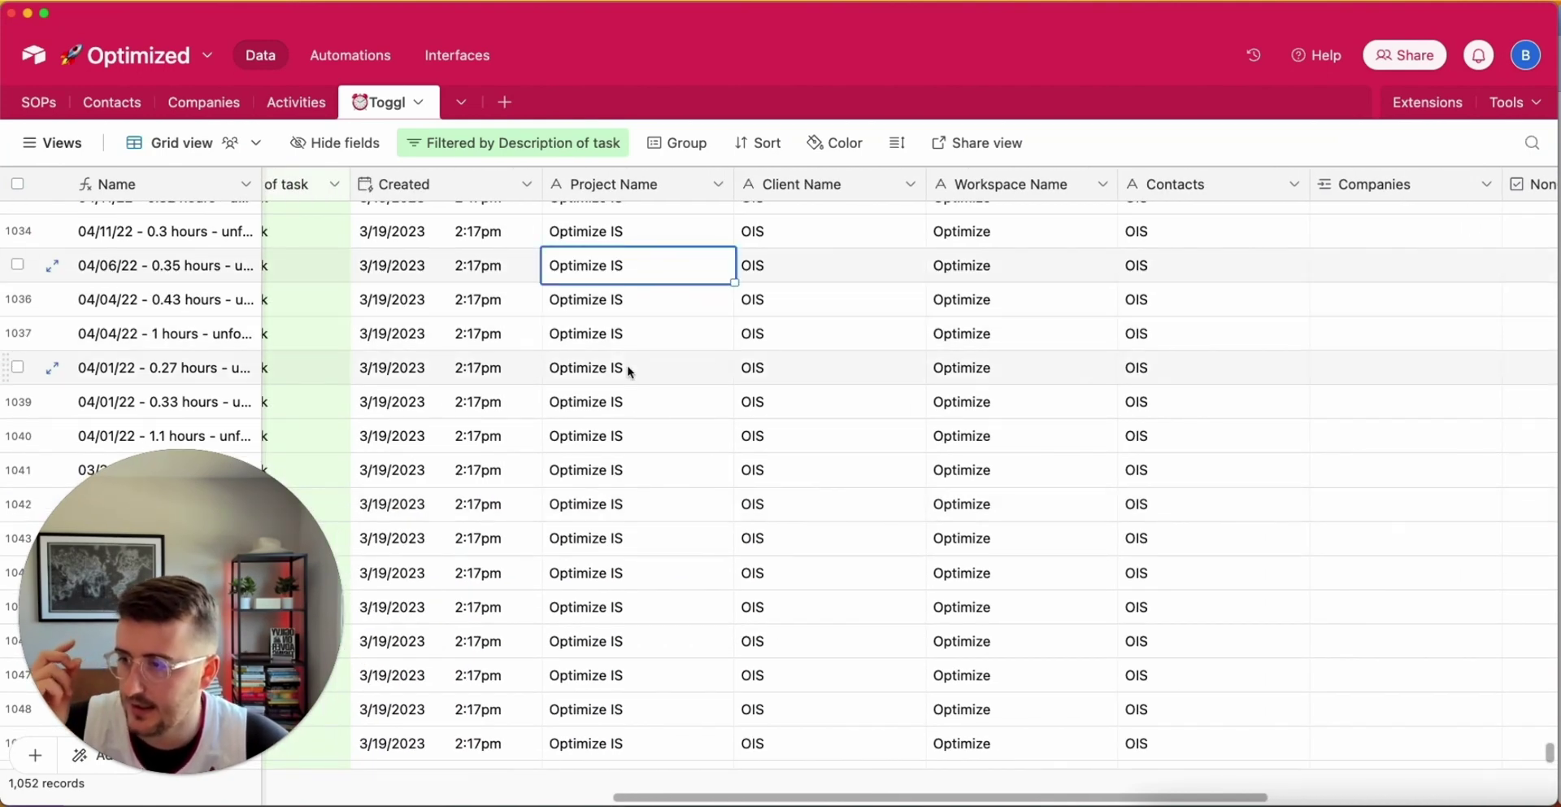
{"action": "scroll", "coordinate": [630, 367], "scroll_direction": "up", "scroll_amount": 10}
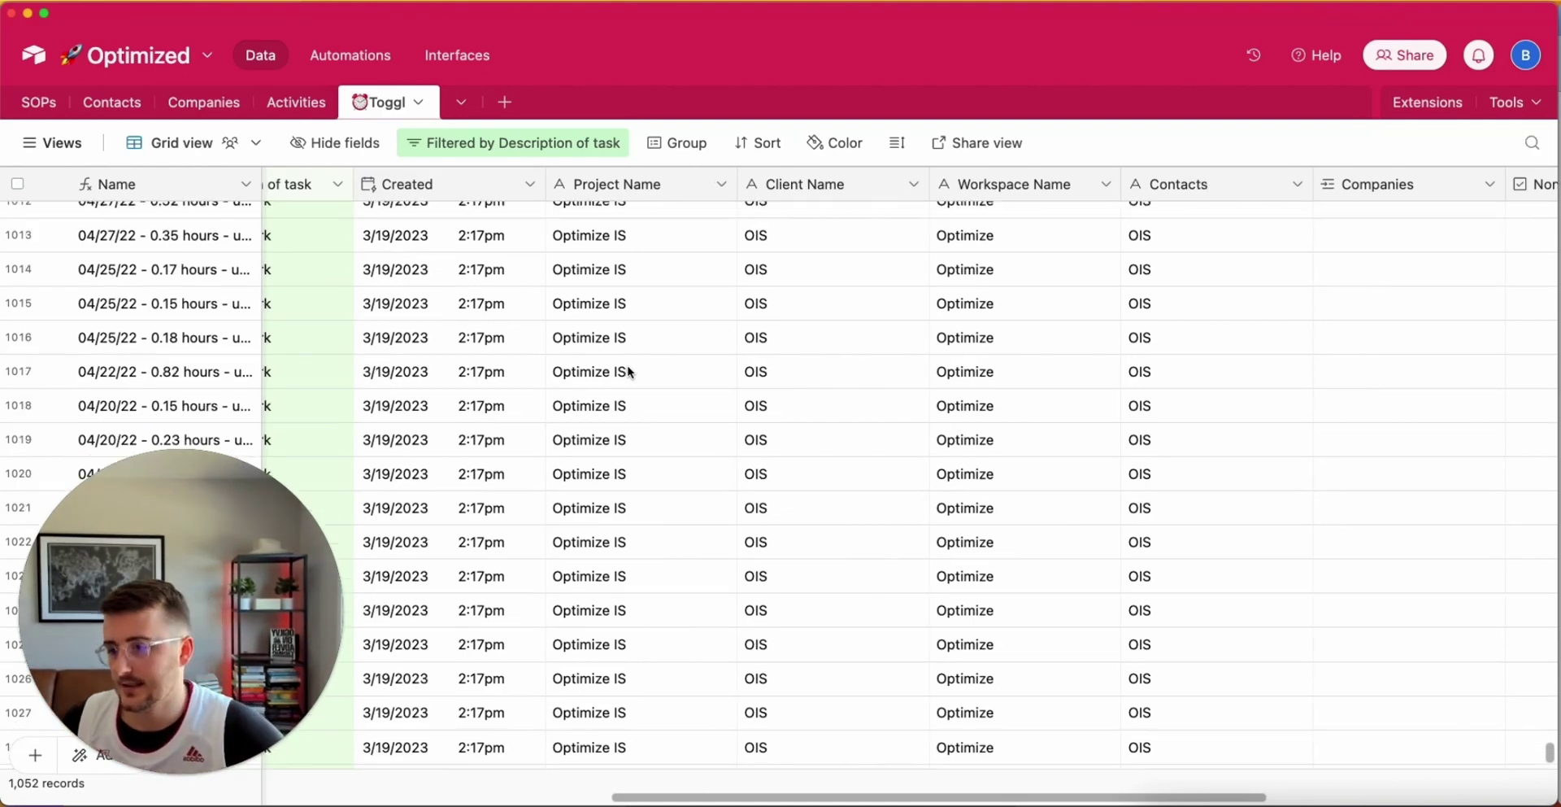
{"action": "scroll", "coordinate": [629, 371], "scroll_direction": "up", "scroll_amount": 3}
{"action": "scroll", "coordinate": [629, 371], "scroll_direction": "left", "scroll_amount": 1}
{"action": "left_click", "coordinate": [629, 371]}
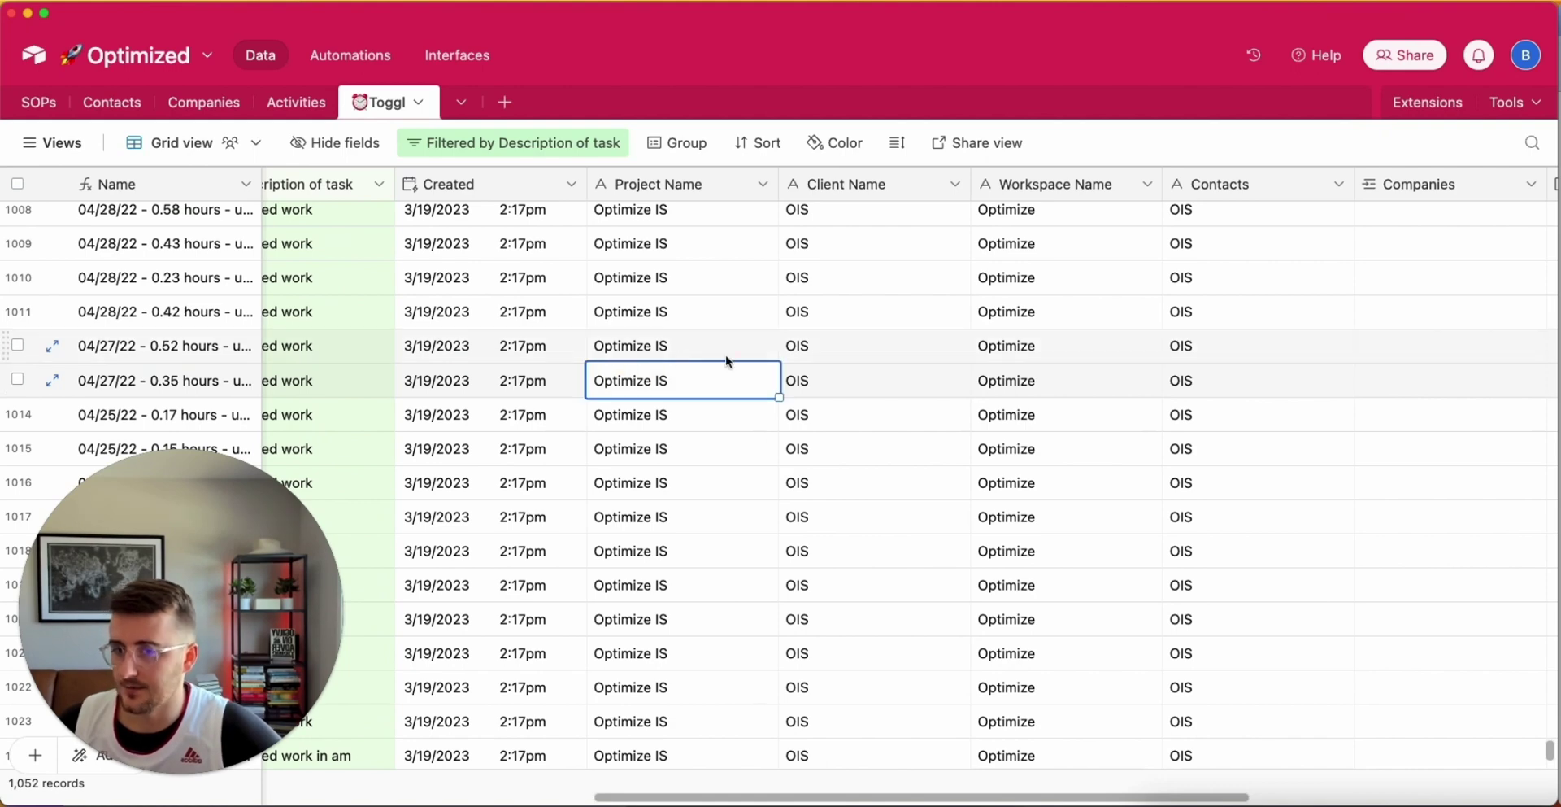
{"action": "scroll", "coordinate": [725, 359], "scroll_direction": "right", "scroll_amount": 2}
{"action": "scroll", "coordinate": [725, 359], "scroll_direction": "up", "scroll_amount": 1}
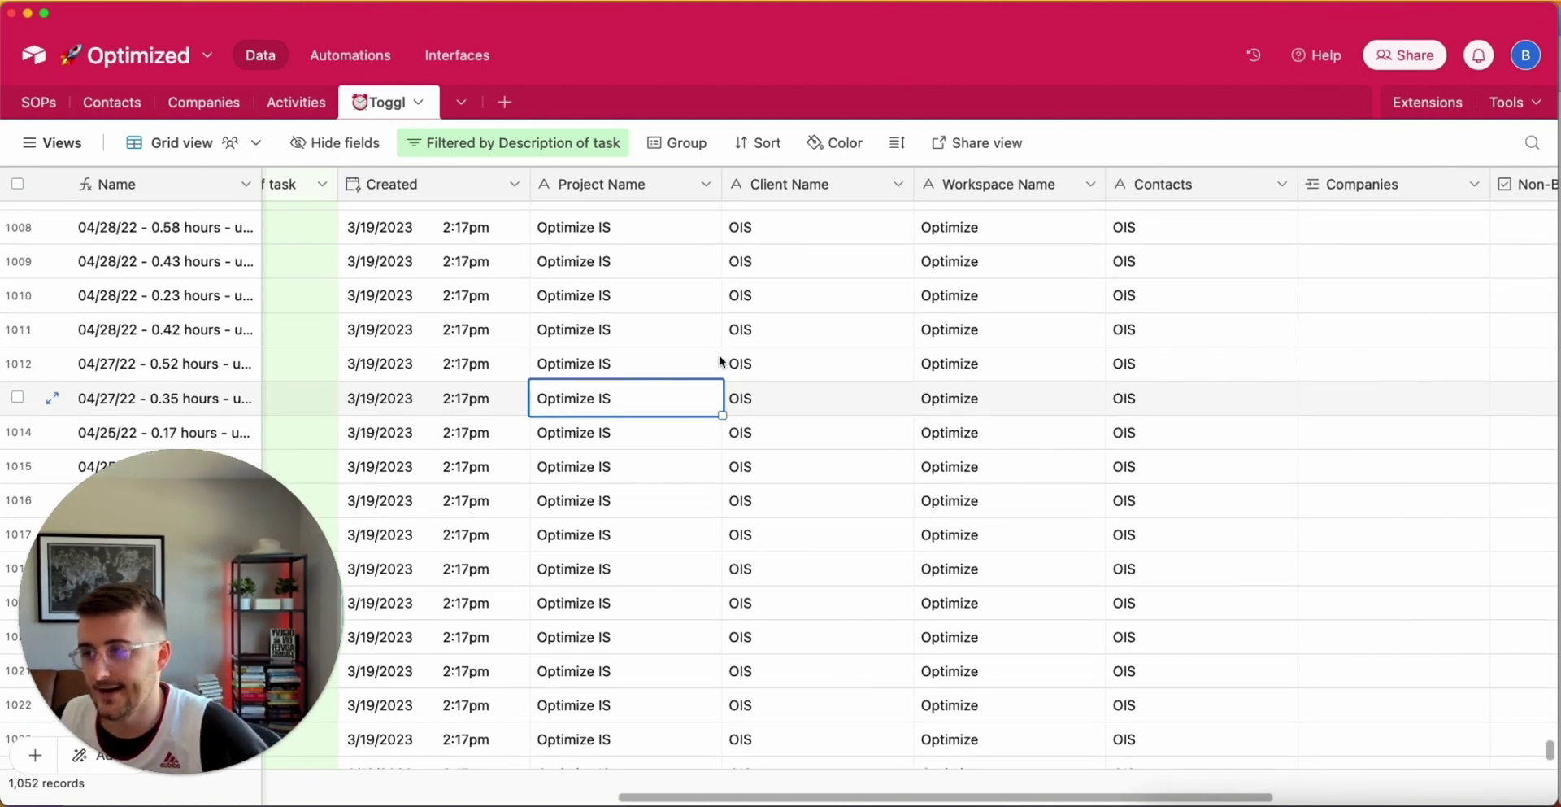
{"action": "left_click", "coordinate": [650, 335]}
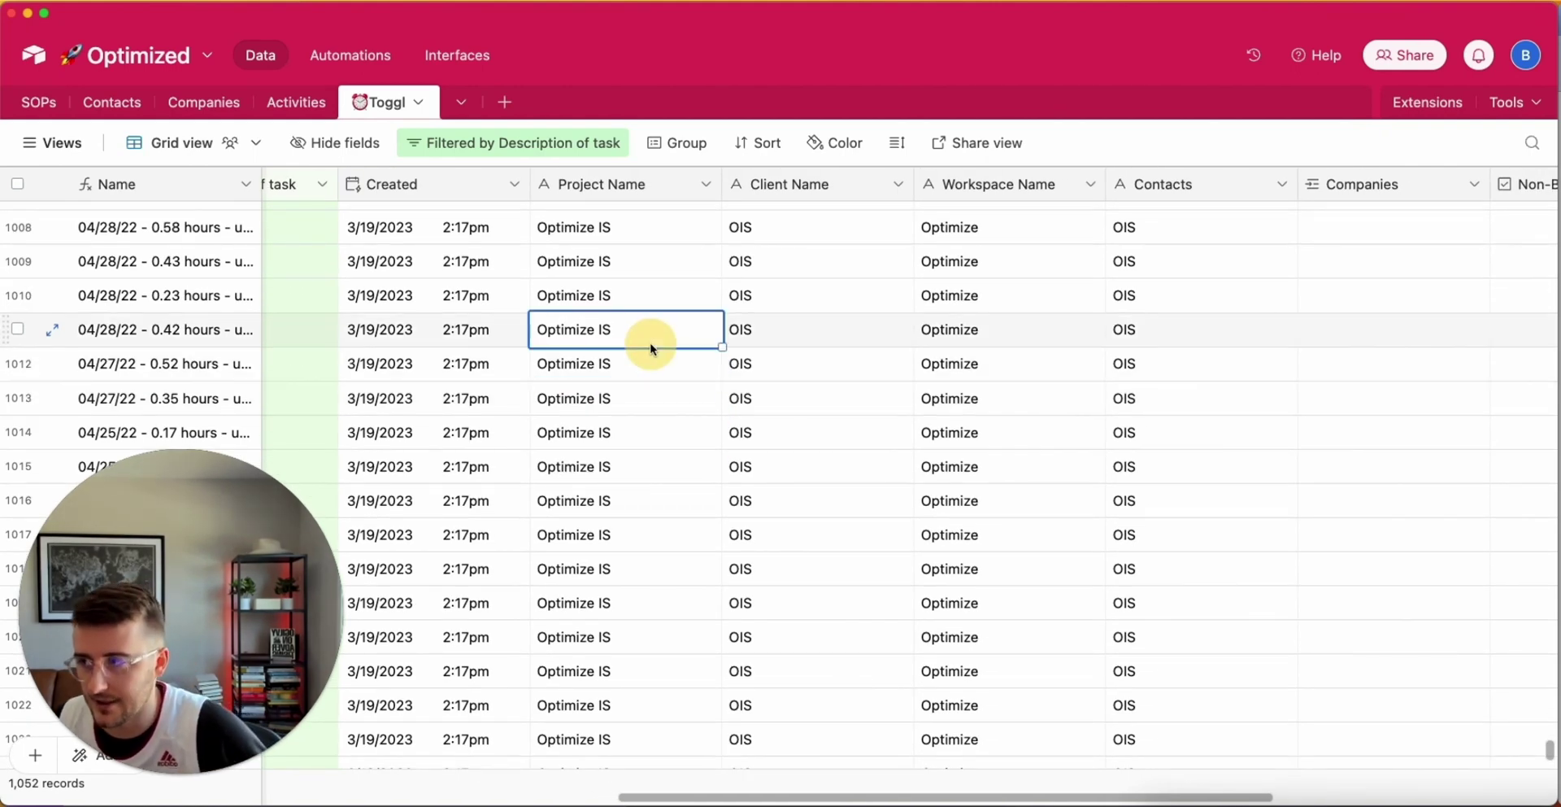
{"action": "left_click", "coordinate": [1392, 298]}
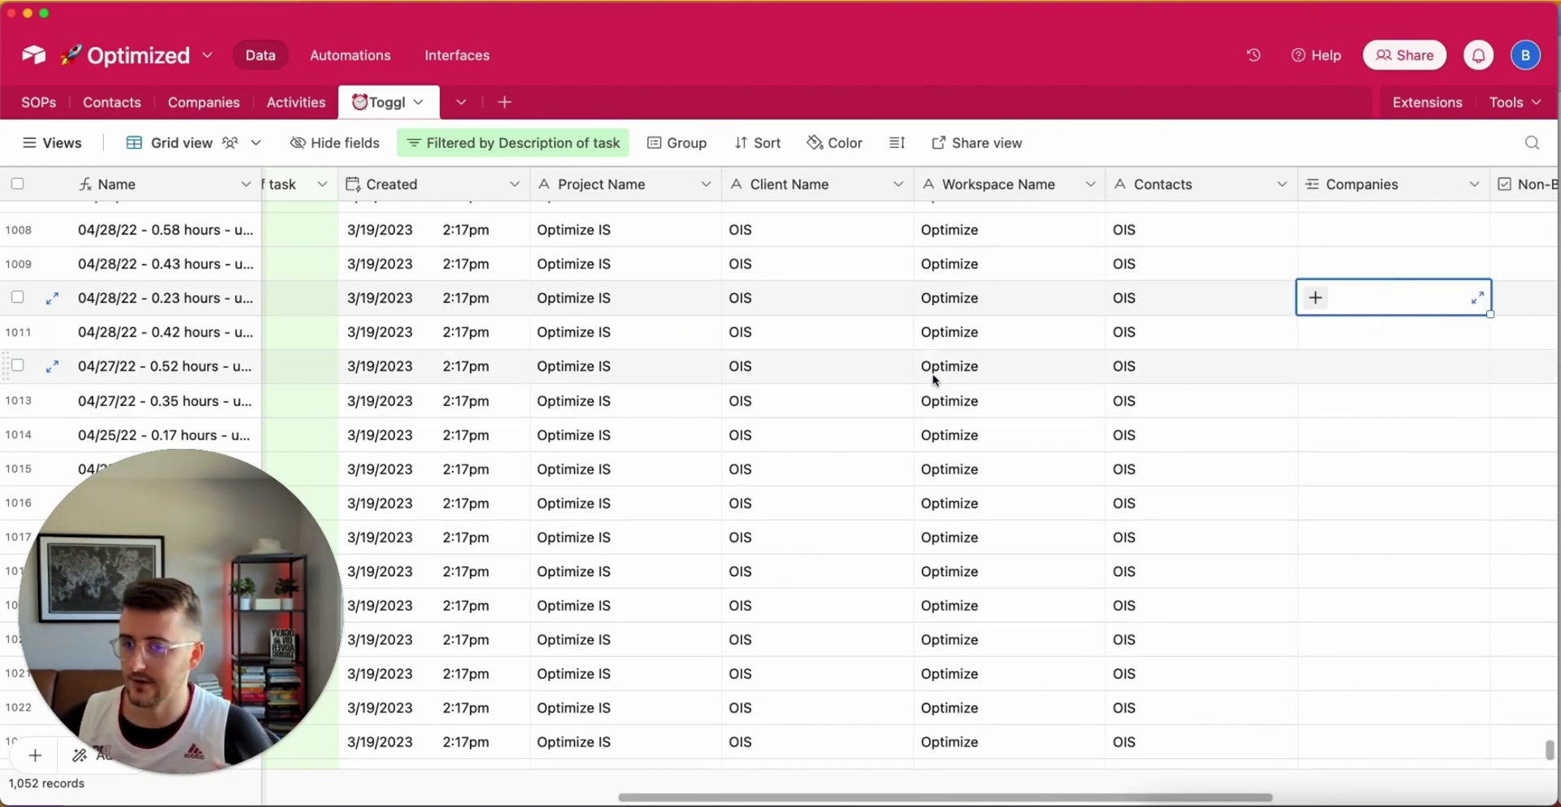